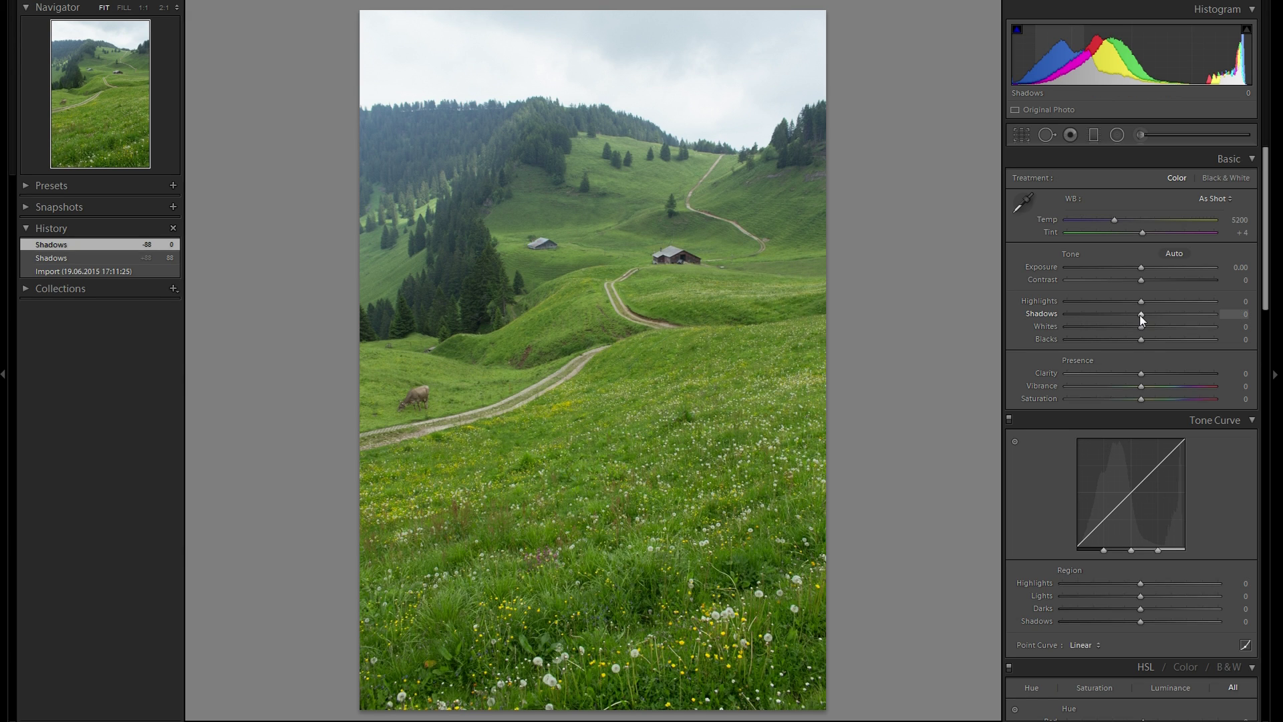
# - Balance the photo's tonal range with Shadows at +100, Highlights at −100 and Blacks at −72
pyautogui.moveTo(1141, 315); pyautogui.dragTo(1230, 316)
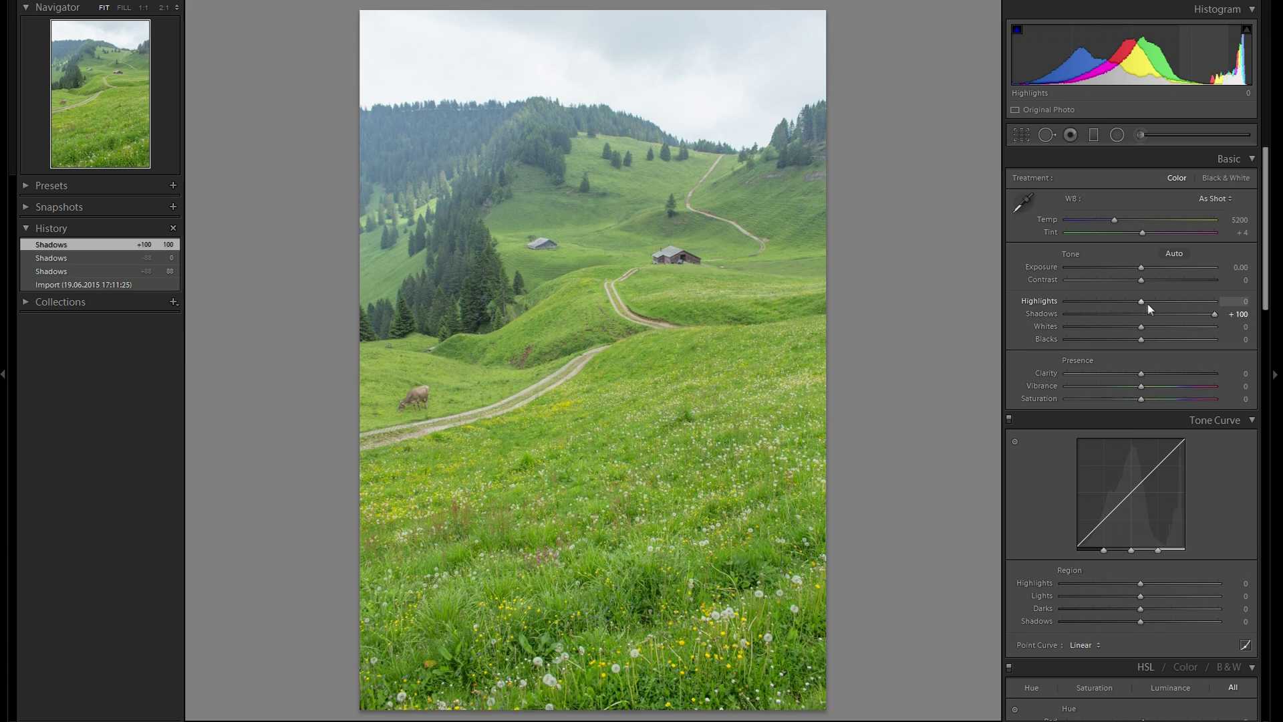
pyautogui.moveTo(1142, 303); pyautogui.dragTo(1050, 301)
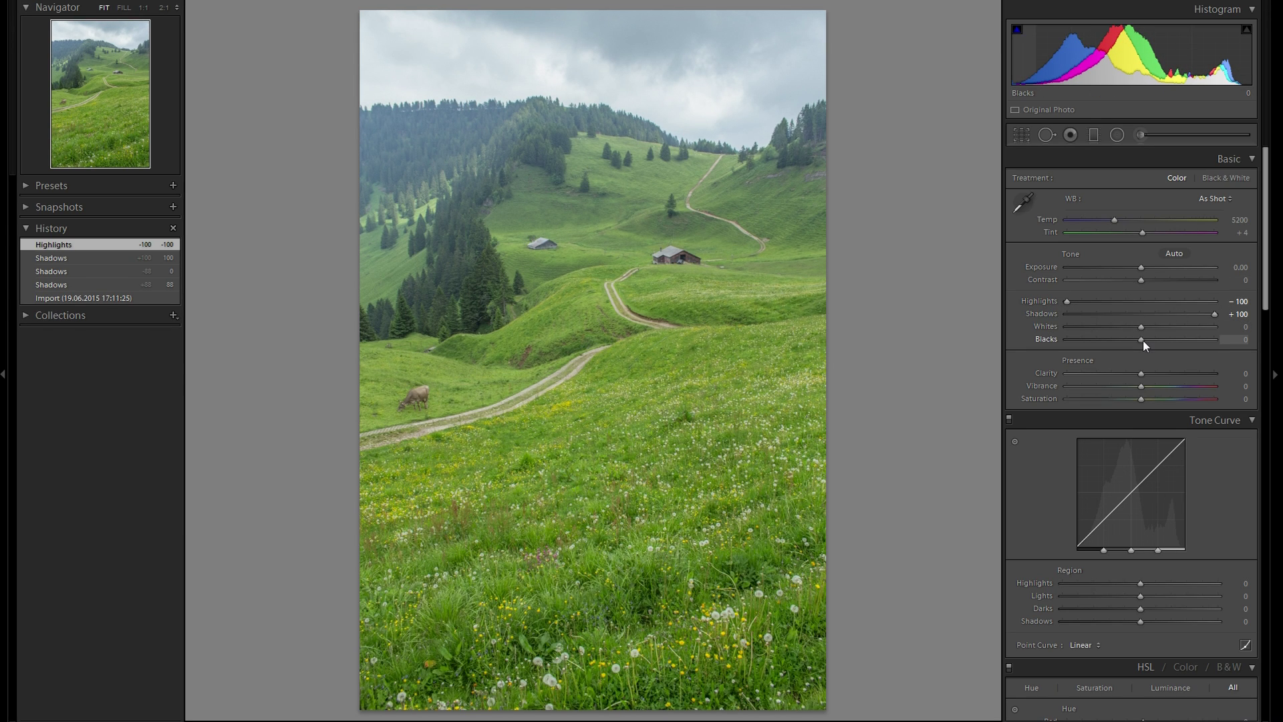
pyautogui.moveTo(1142, 342); pyautogui.dragTo(1090, 348)
pyautogui.press('alt')
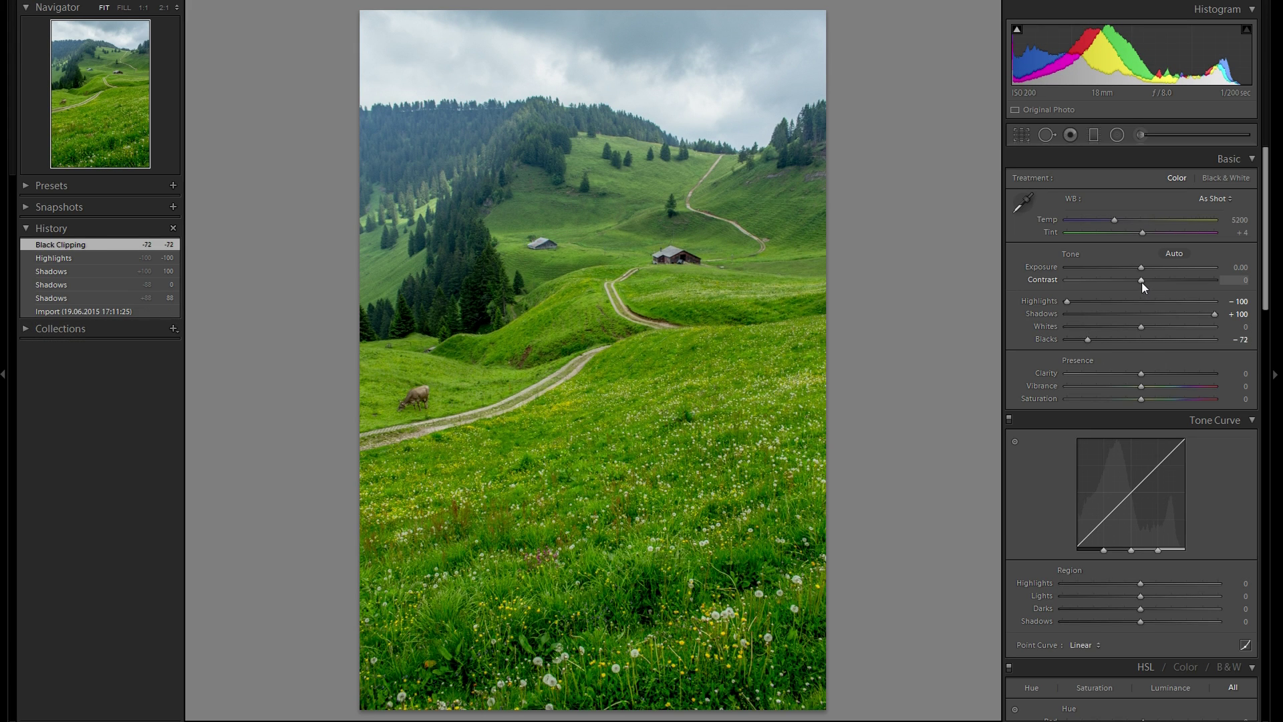
# - Raise the photo's Contrast to +38 and its Whites to +33
pyautogui.moveTo(1141, 280)
pyautogui.mouseDown()
pyautogui.moveTo(1171, 289)
pyautogui.moveTo(1134, 292)
pyautogui.moveTo(1151, 297)
pyautogui.mouseUp()
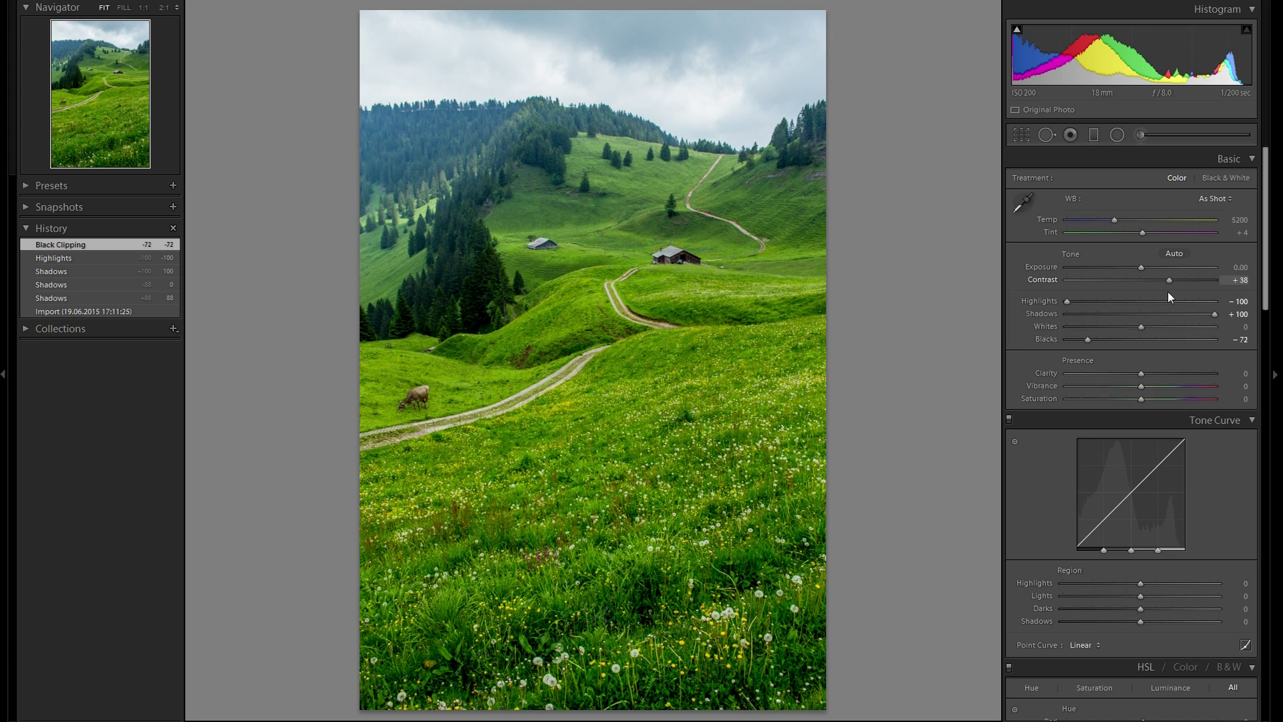
pyautogui.moveTo(1168, 291); pyautogui.dragTo(1168, 291)
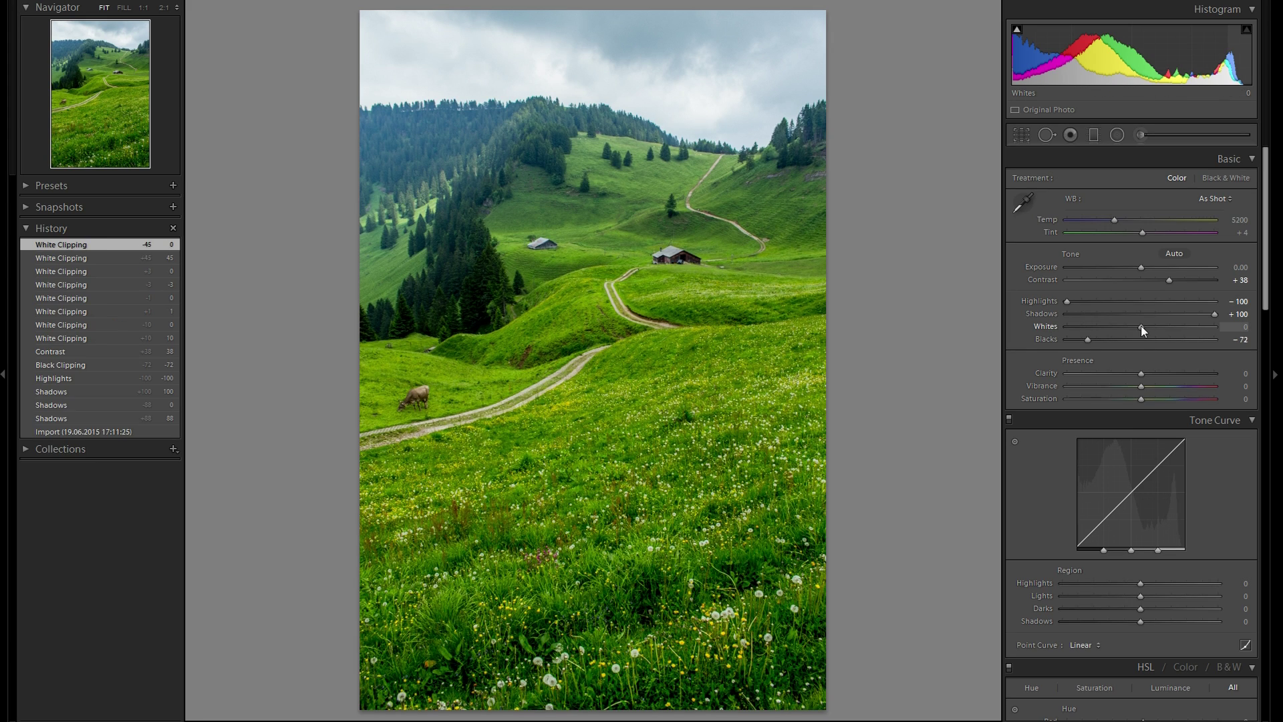
pyautogui.moveTo(1141, 327)
pyautogui.mouseDown()
pyautogui.moveTo(1182, 329)
pyautogui.moveTo(1165, 329)
pyautogui.mouseUp()
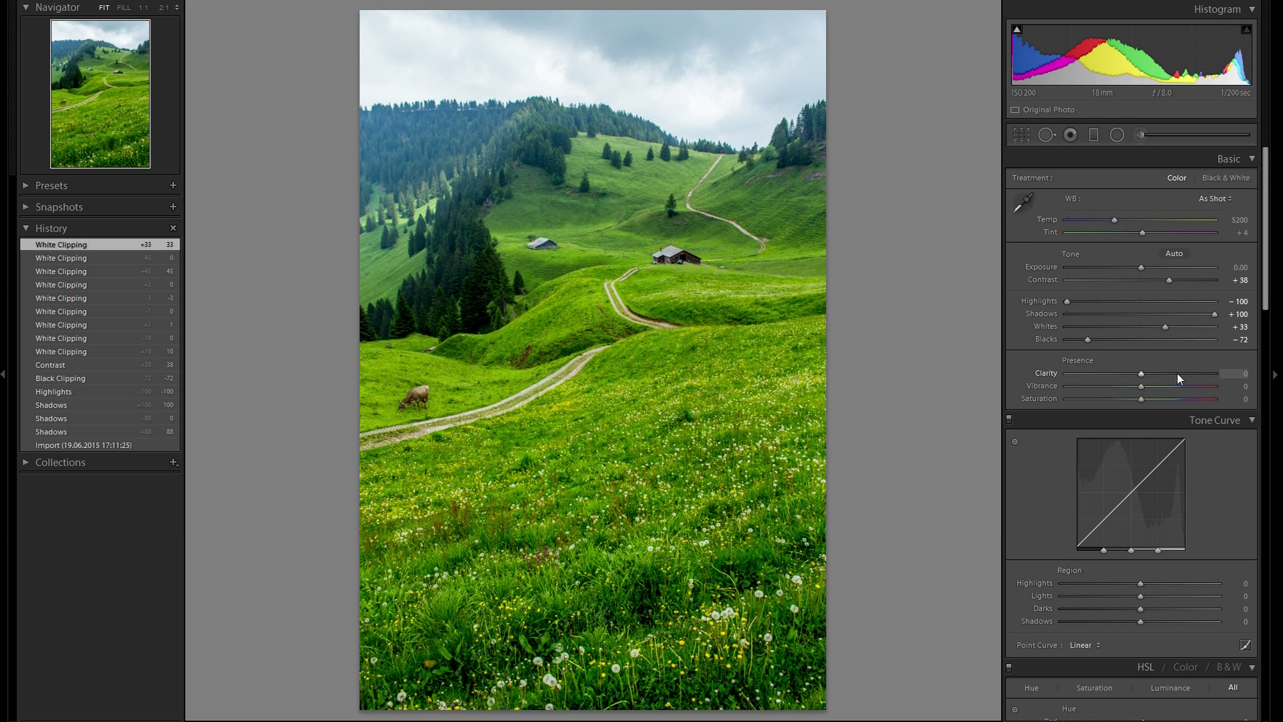
# - Try the global Clarity at +100, reset it, and settle on +23
pyautogui.moveTo(1140, 373); pyautogui.dragTo(1248, 379)
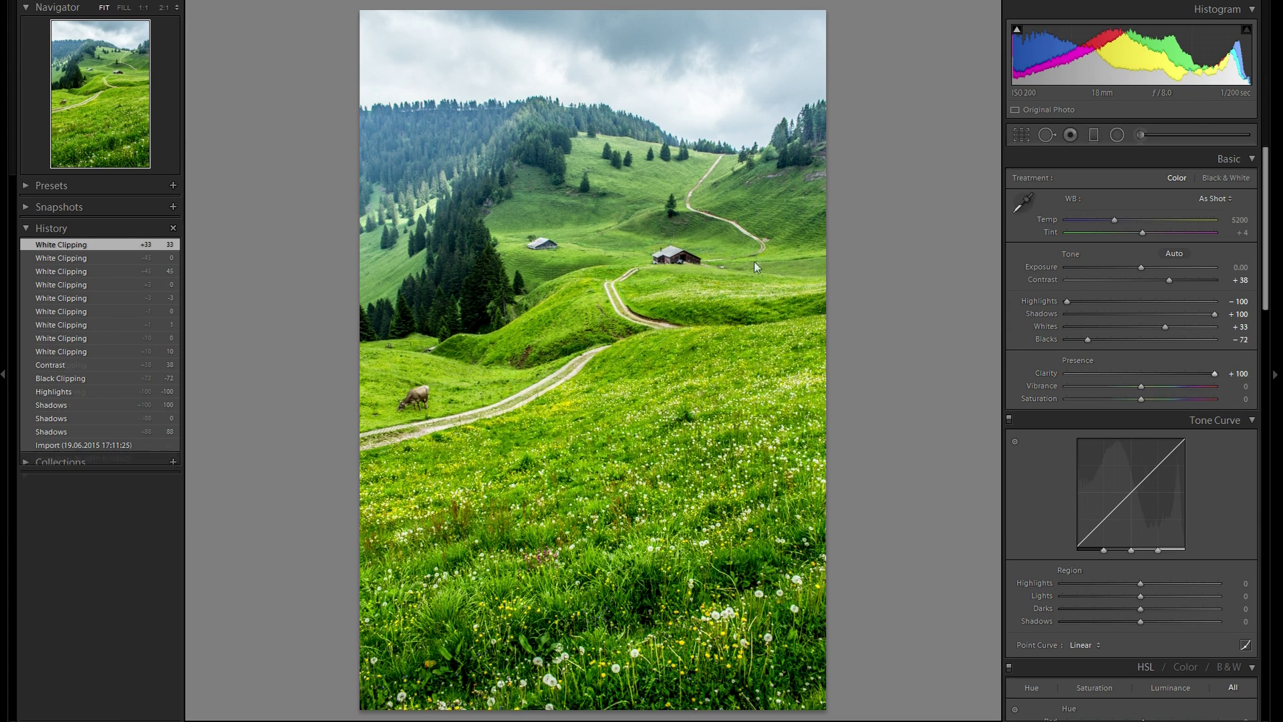
pyautogui.doubleClick(1047, 372)
pyautogui.moveTo(1140, 375); pyautogui.dragTo(1157, 374)
# - Add a graduated filter with a short transition across the path below the hut, with Exposure at 0 and Clarity at 67
pyautogui.click(1093, 135)
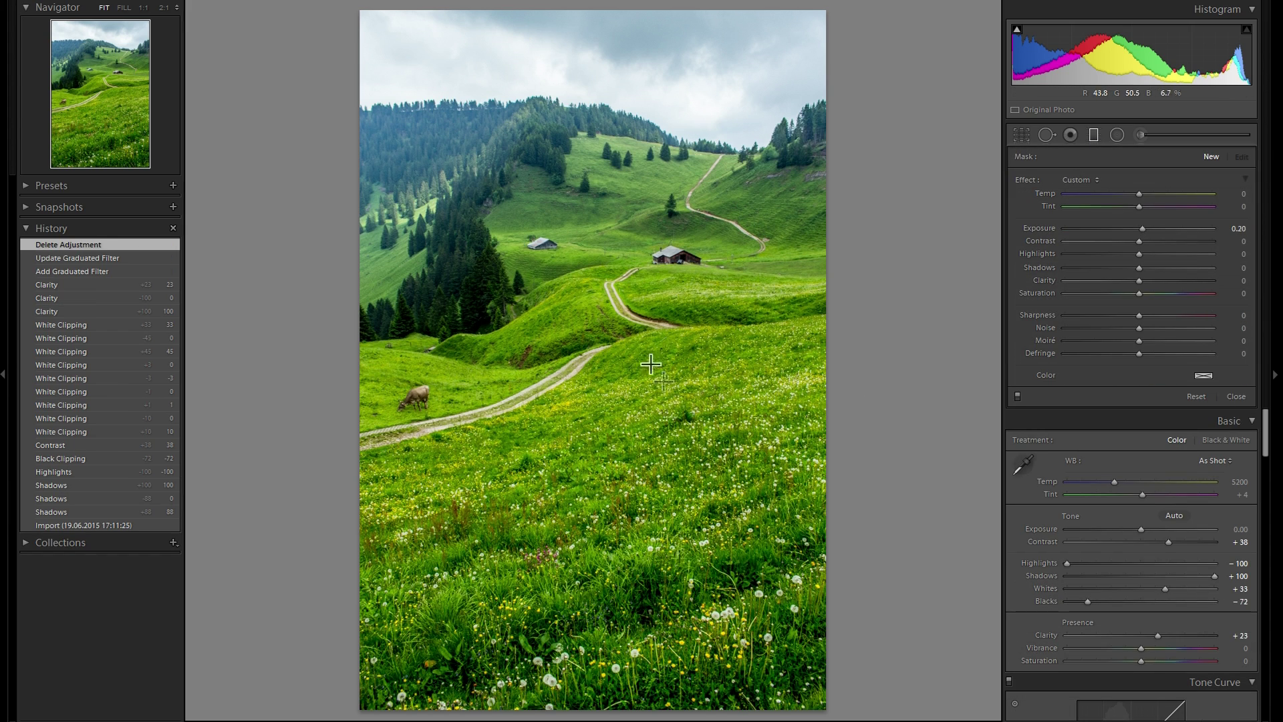
pyautogui.moveTo(629, 327); pyautogui.dragTo(622, 295)
pyautogui.doubleClick(1040, 228)
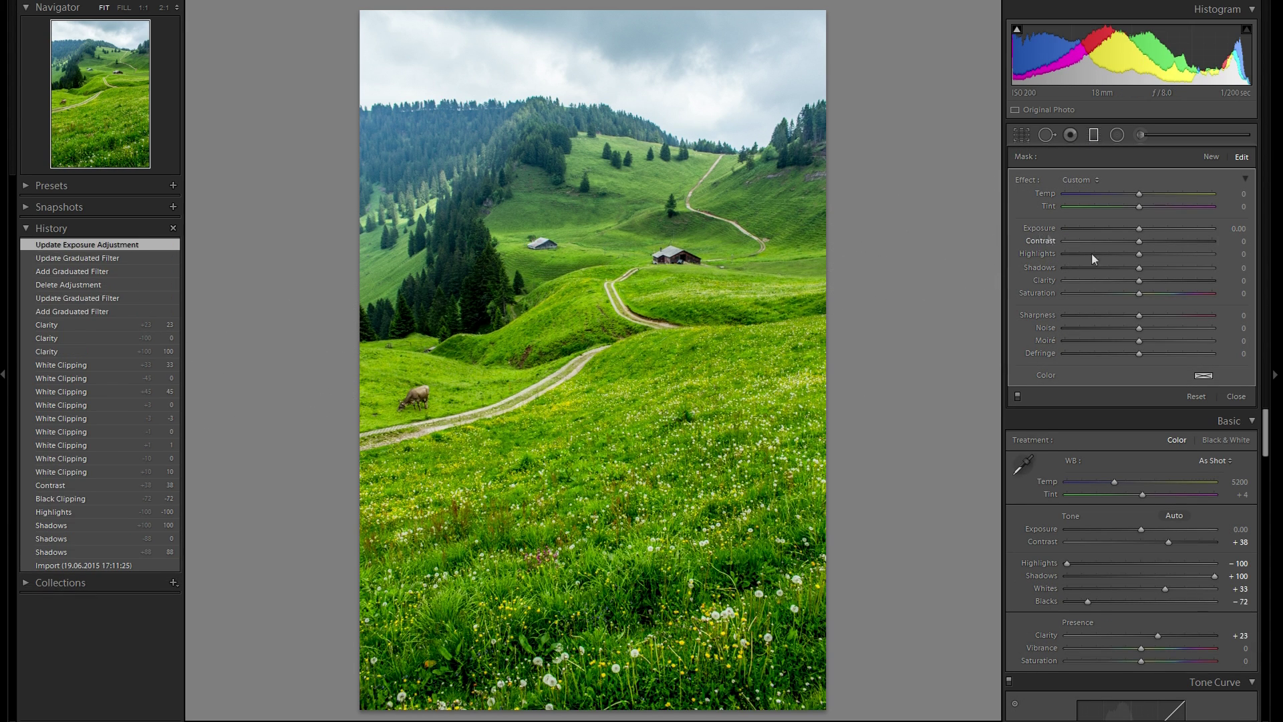
pyautogui.click(1173, 281)
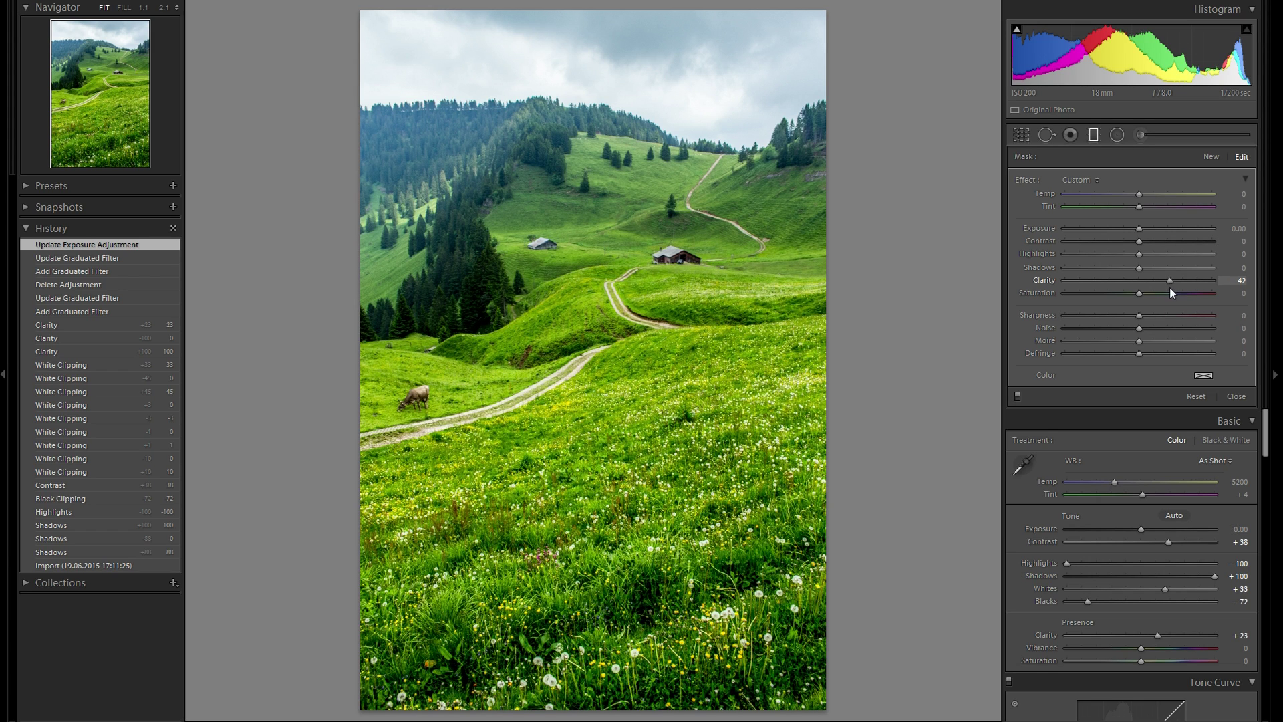
pyautogui.moveTo(1170, 287); pyautogui.dragTo(1188, 287)
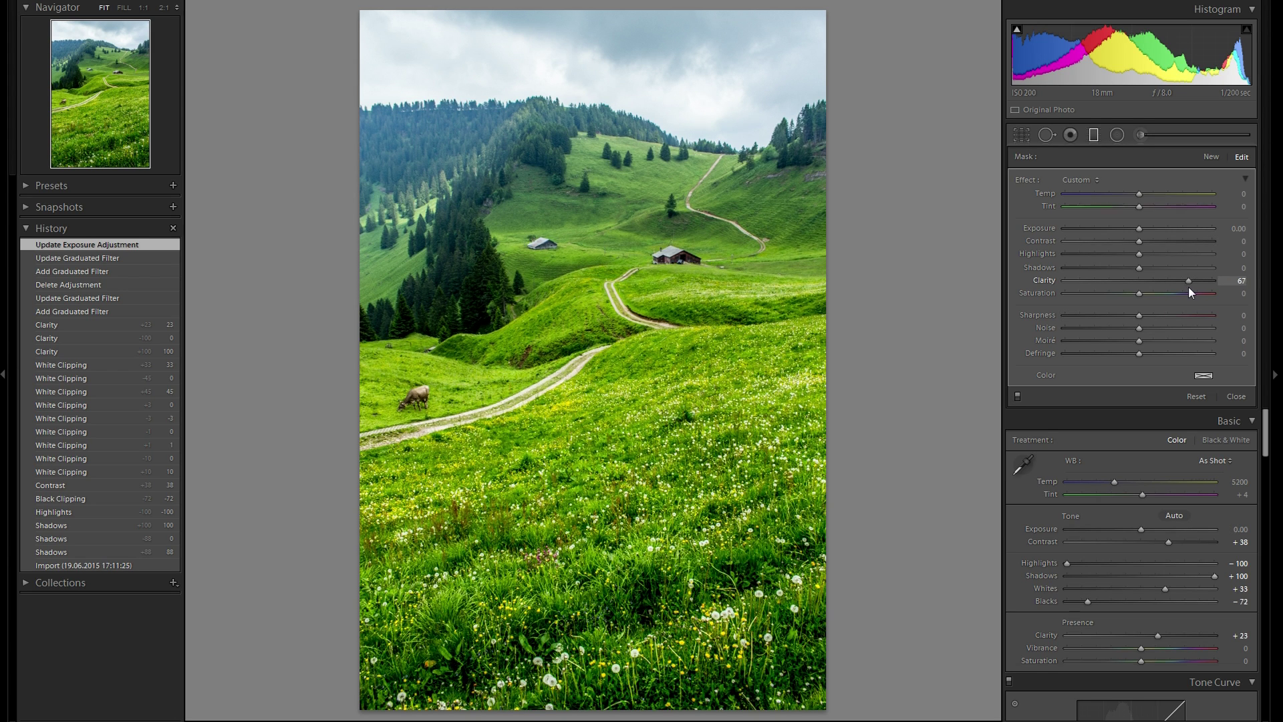
pyautogui.click(1094, 134)
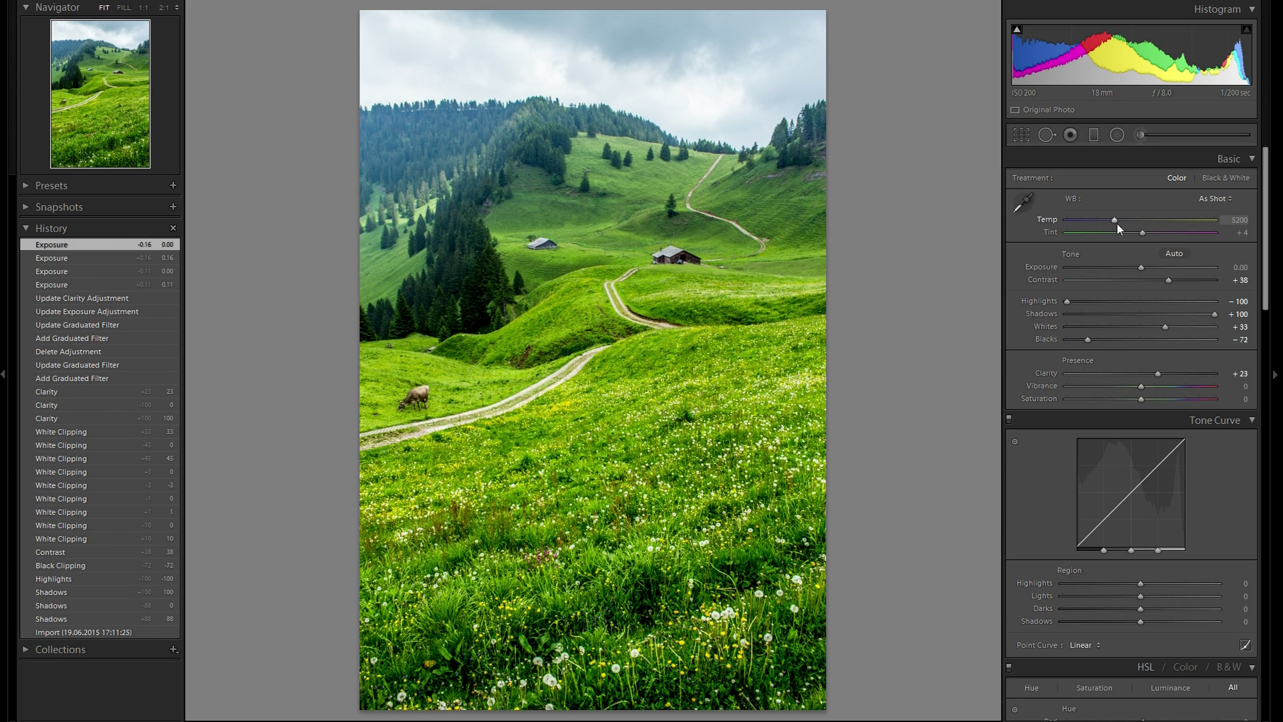
# - Set the white balance temperature to 5348, and try Tint at −10 before resetting it to its default
pyautogui.moveTo(1115, 225)
pyautogui.mouseDown()
pyautogui.moveTo(1128, 225)
pyautogui.moveTo(1113, 222)
pyautogui.mouseUp()
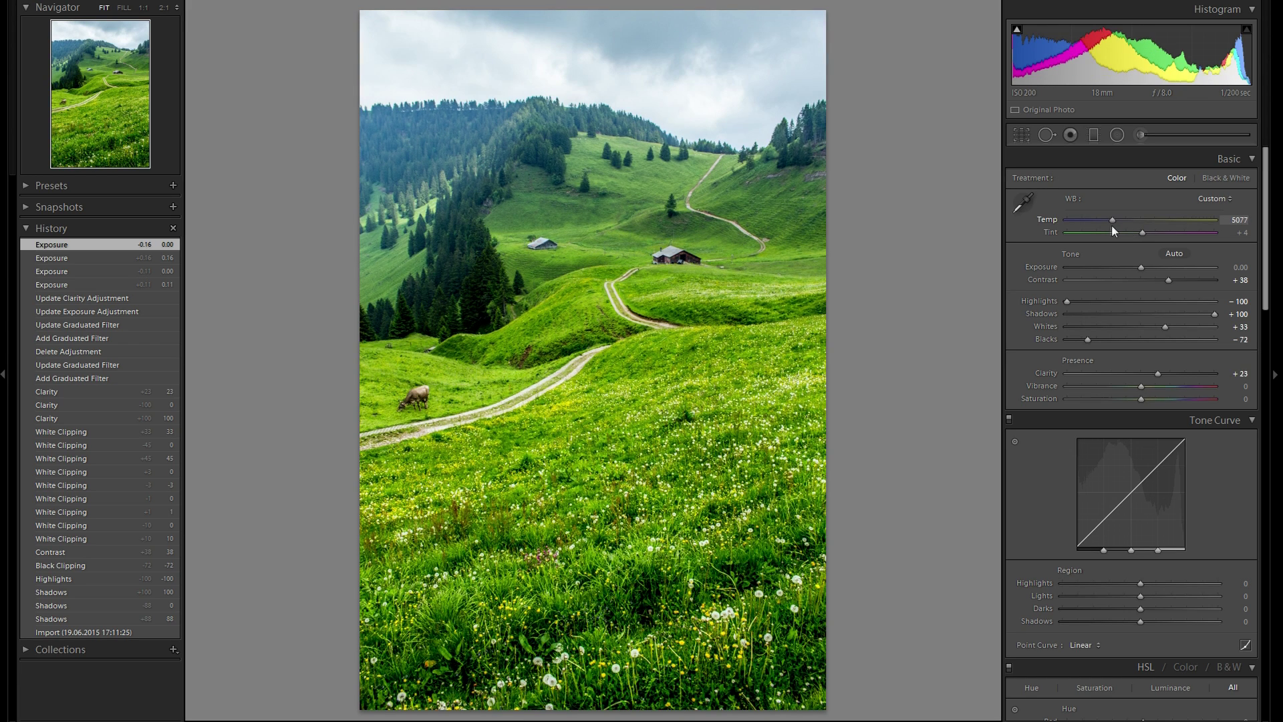
pyautogui.doubleClick(1052, 222)
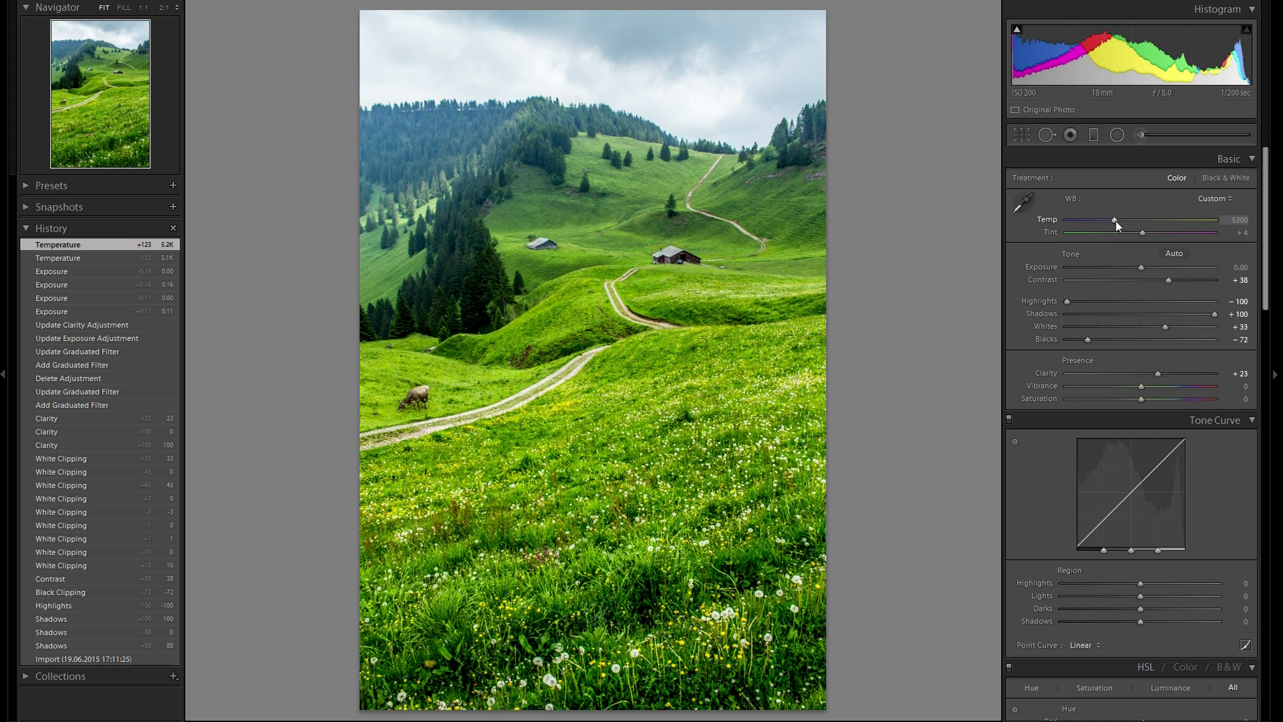
pyautogui.moveTo(1115, 223); pyautogui.dragTo(1119, 226)
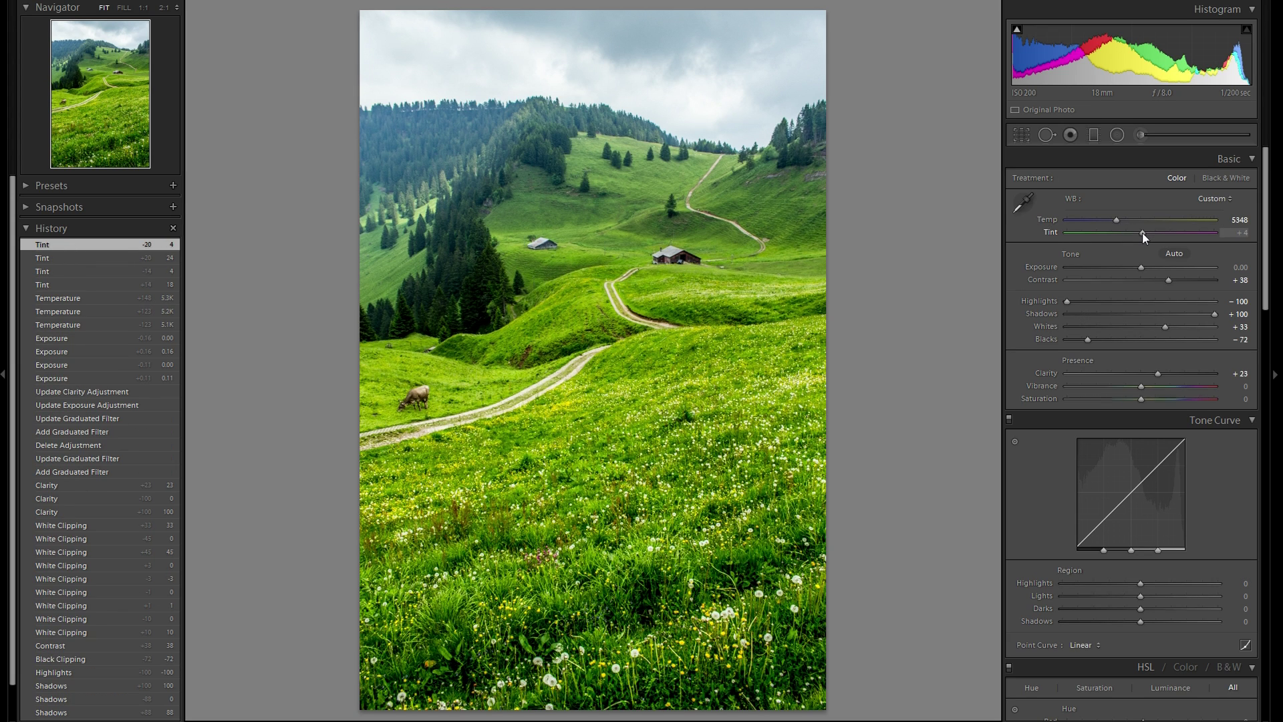
pyautogui.moveTo(1145, 236)
pyautogui.mouseDown()
pyautogui.moveTo(1154, 241)
pyautogui.moveTo(1136, 236)
pyautogui.mouseUp()
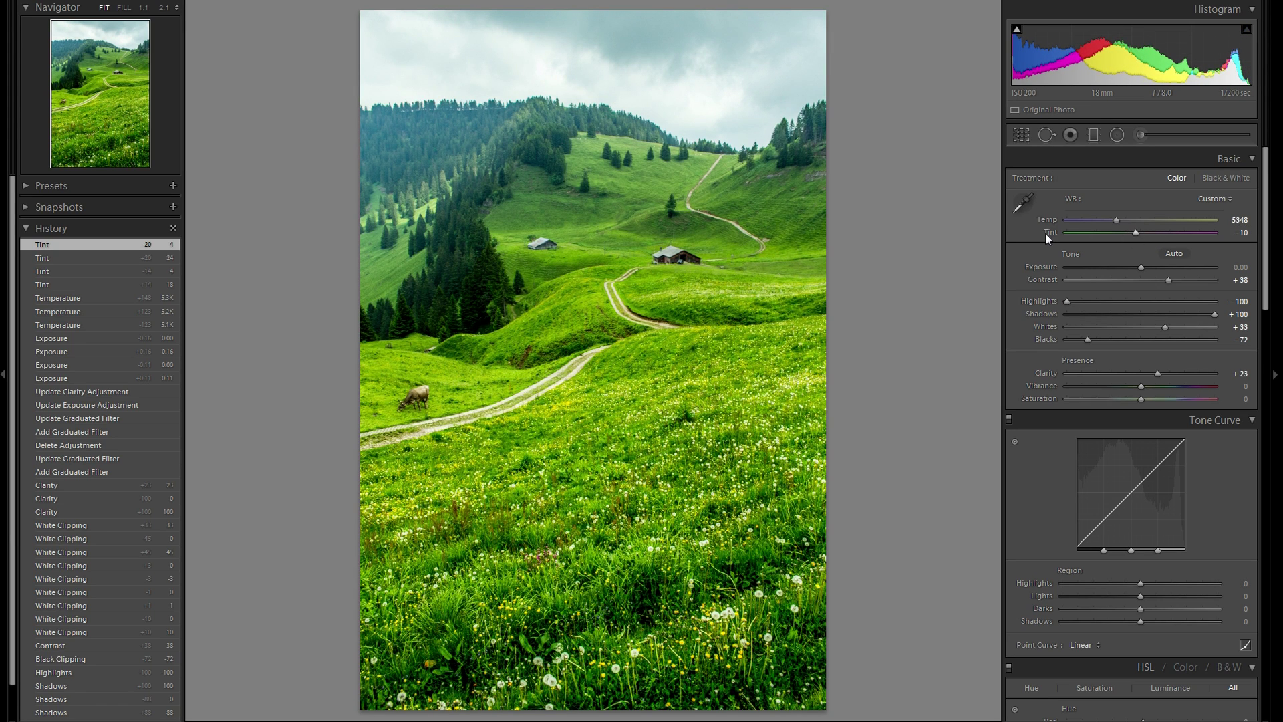
pyautogui.doubleClick(1048, 233)
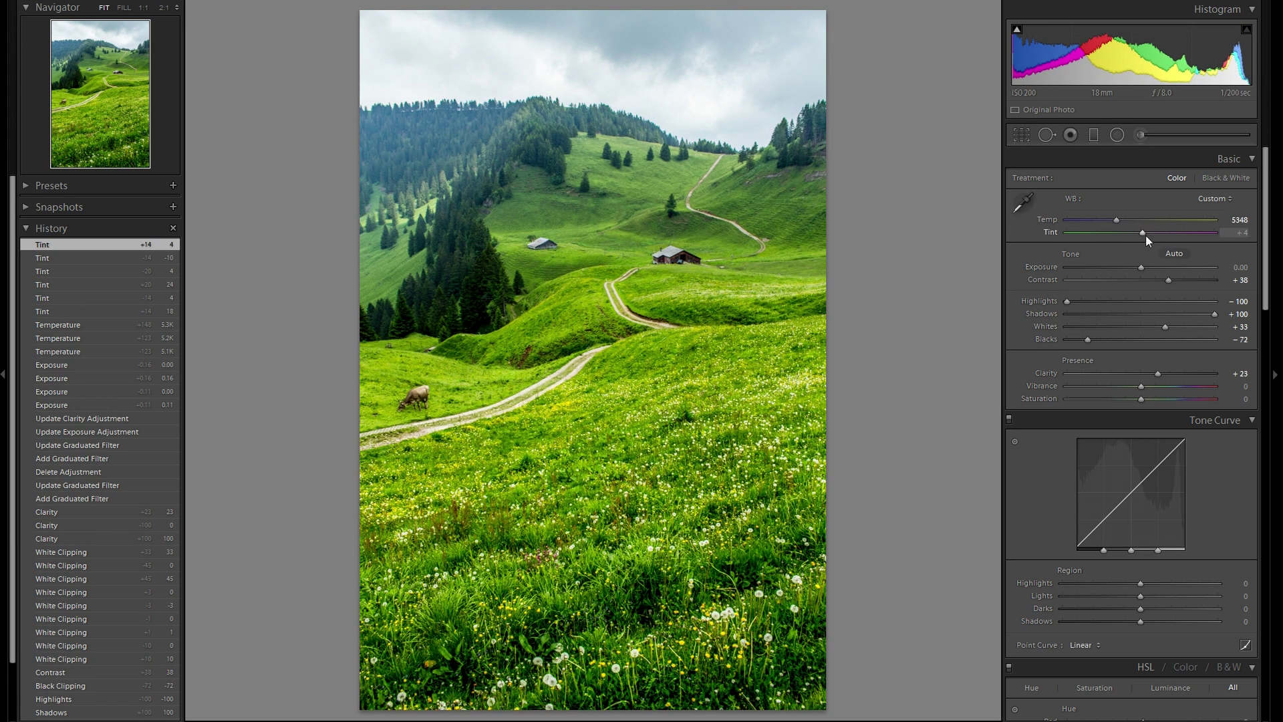
# - Reduce the photo's Vibrance to −7
pyautogui.scroll(-3, 1151, 327)
pyautogui.scroll(3, 1136, 315)
pyautogui.moveTo(1142, 388)
pyautogui.mouseDown()
pyautogui.moveTo(1178, 390)
pyautogui.moveTo(1138, 388)
pyautogui.mouseUp()
pyautogui.doubleClick(1054, 387)
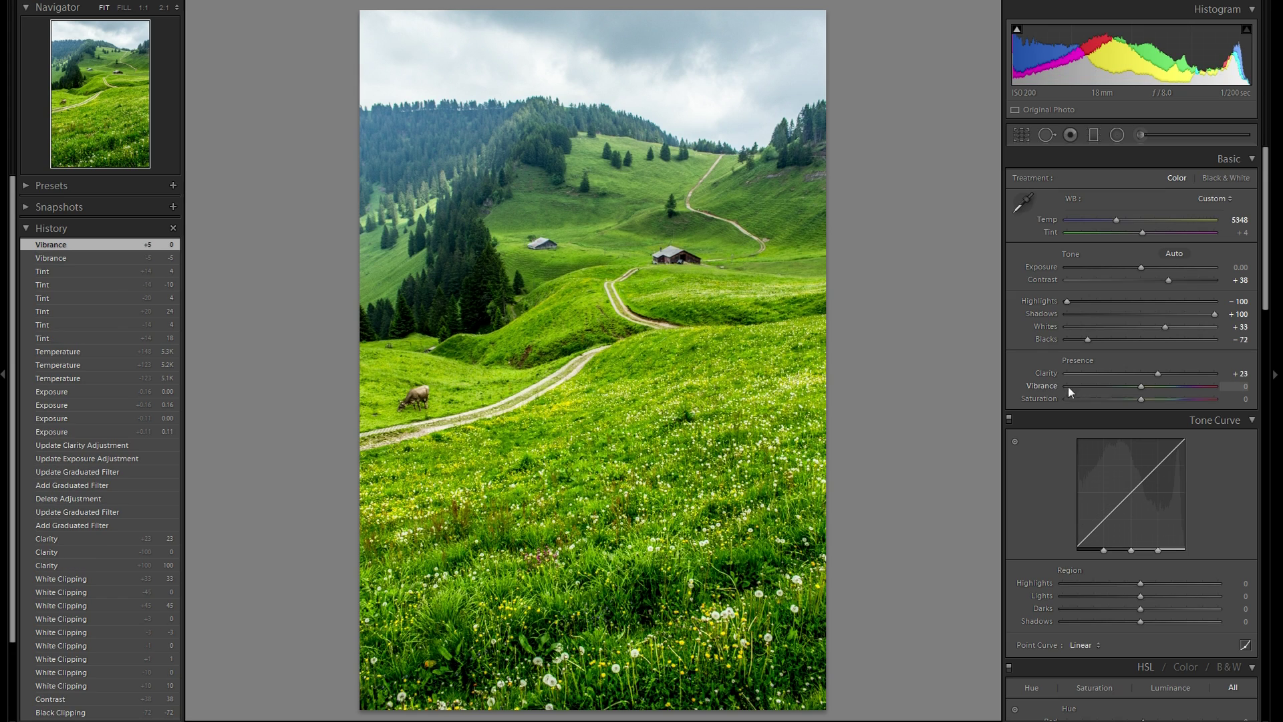
pyautogui.moveTo(1143, 387); pyautogui.dragTo(1138, 387)
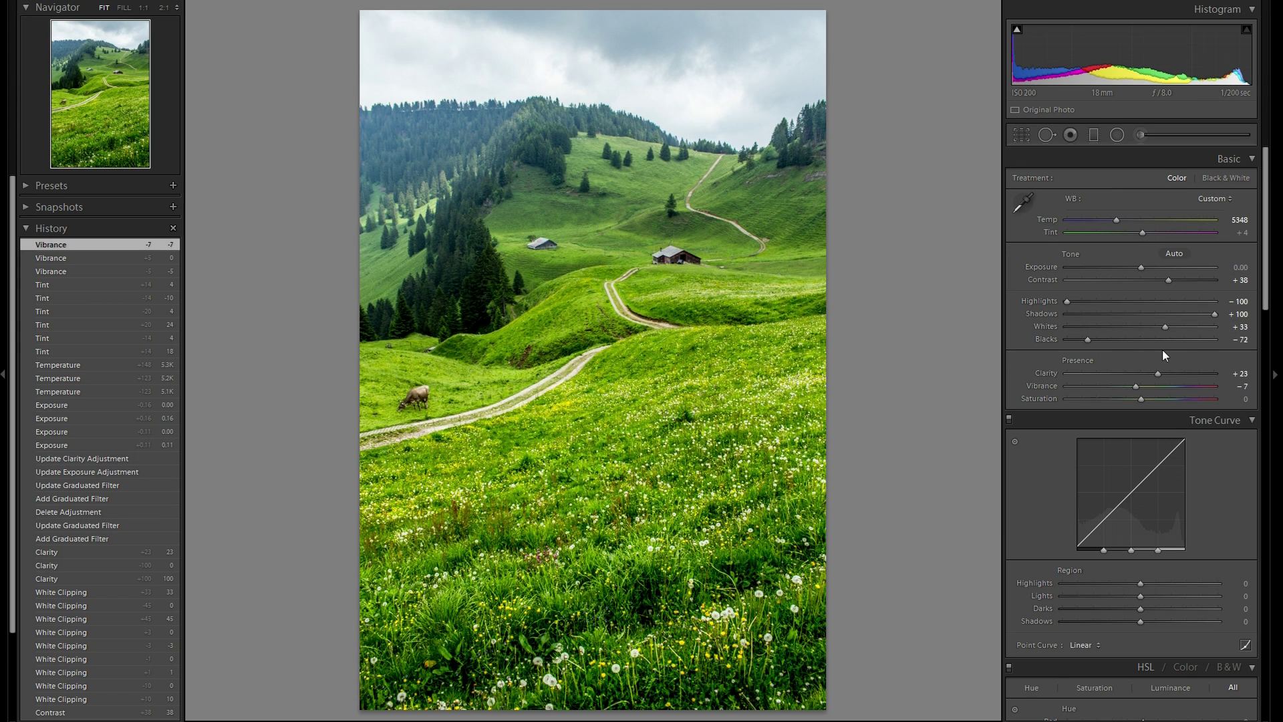
# - Raise the Highlights region of the tone curve to +46
pyautogui.scroll(-3, 1155, 359)
pyautogui.doubleClick(1143, 448)
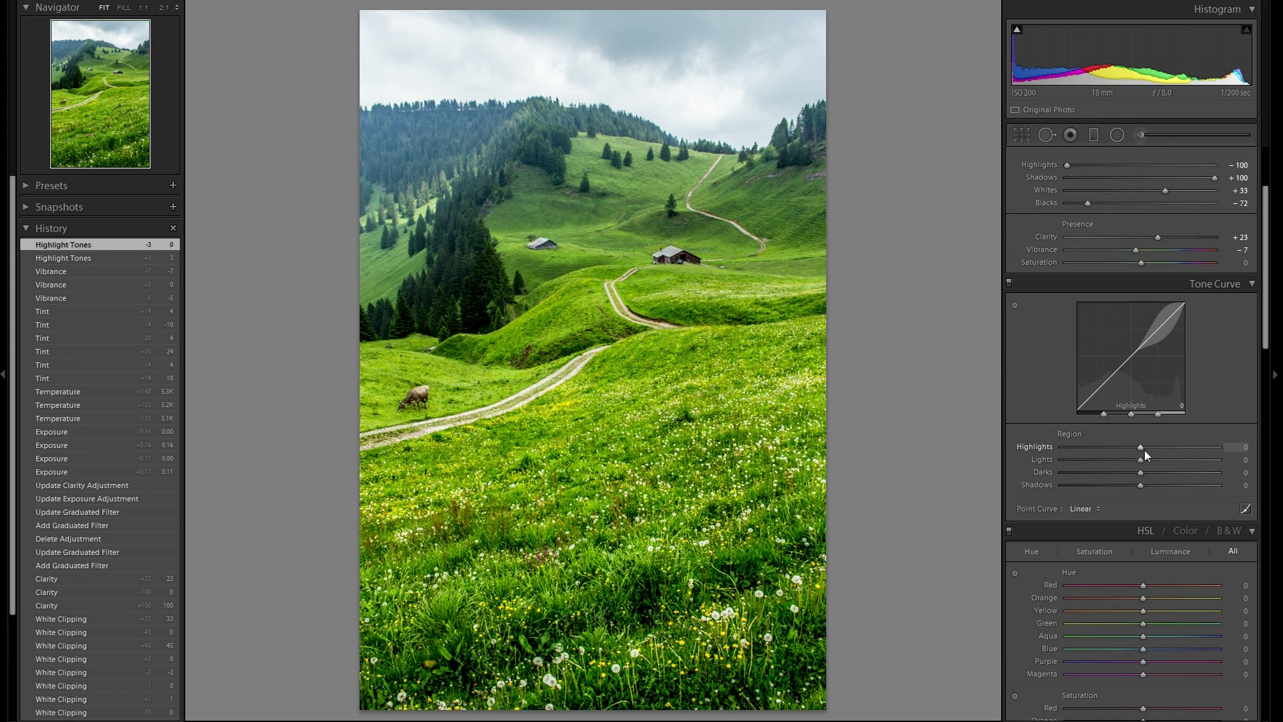
pyautogui.moveTo(1142, 448); pyautogui.dragTo(1177, 457)
# - Raise the Lights region of the tone curve to +16
pyautogui.scroll(2, 1126, 491)
pyautogui.scroll(-5, 1129, 543)
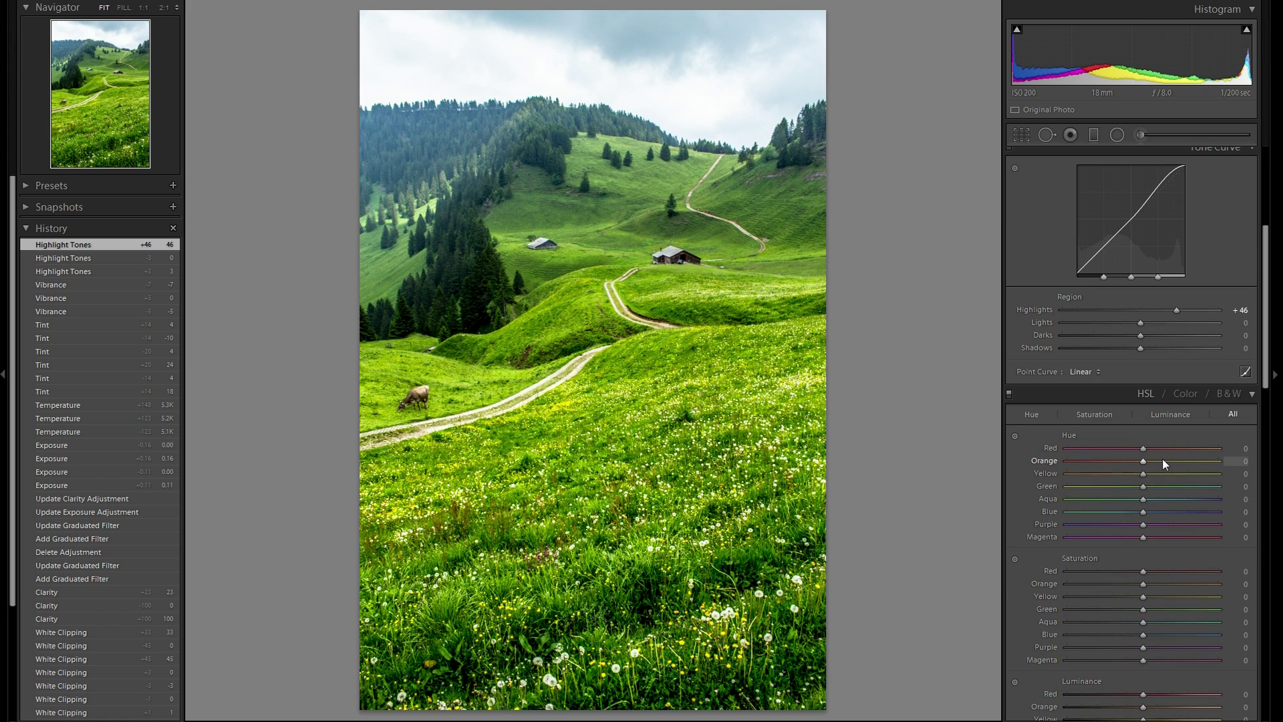
pyautogui.moveTo(1141, 328); pyautogui.dragTo(1147, 327)
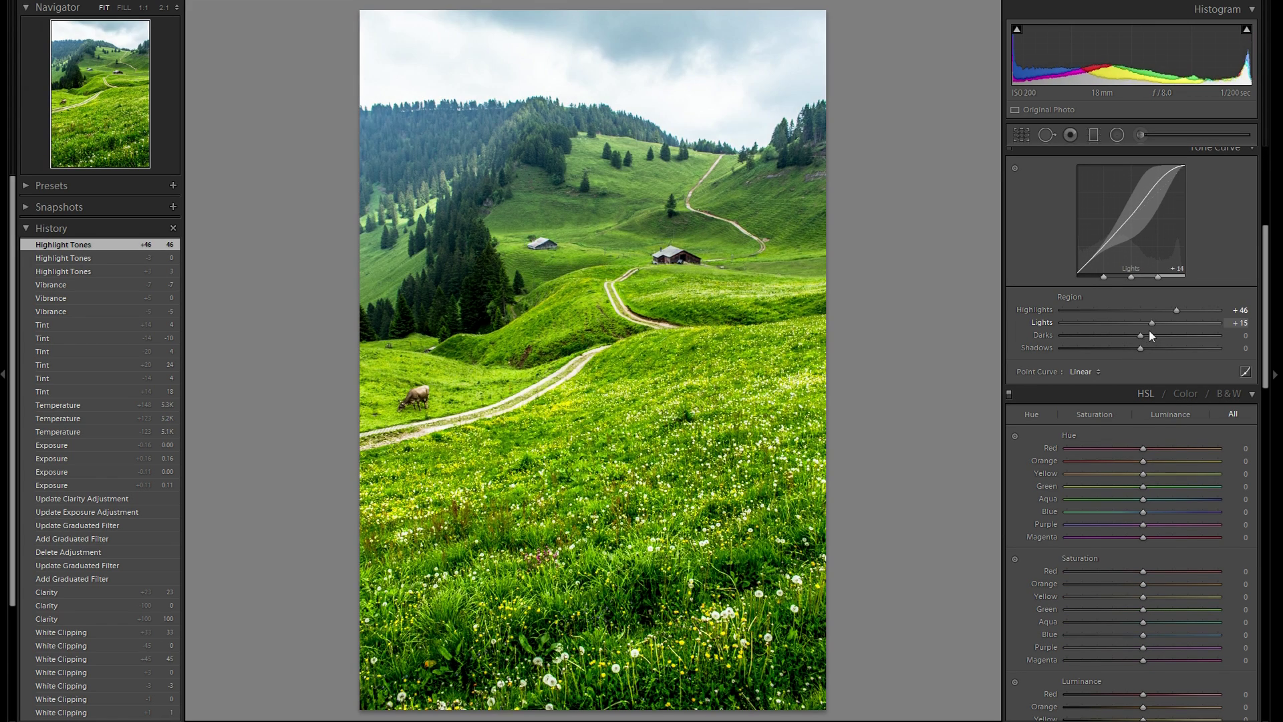
pyautogui.moveTo(1150, 331); pyautogui.dragTo(1153, 331)
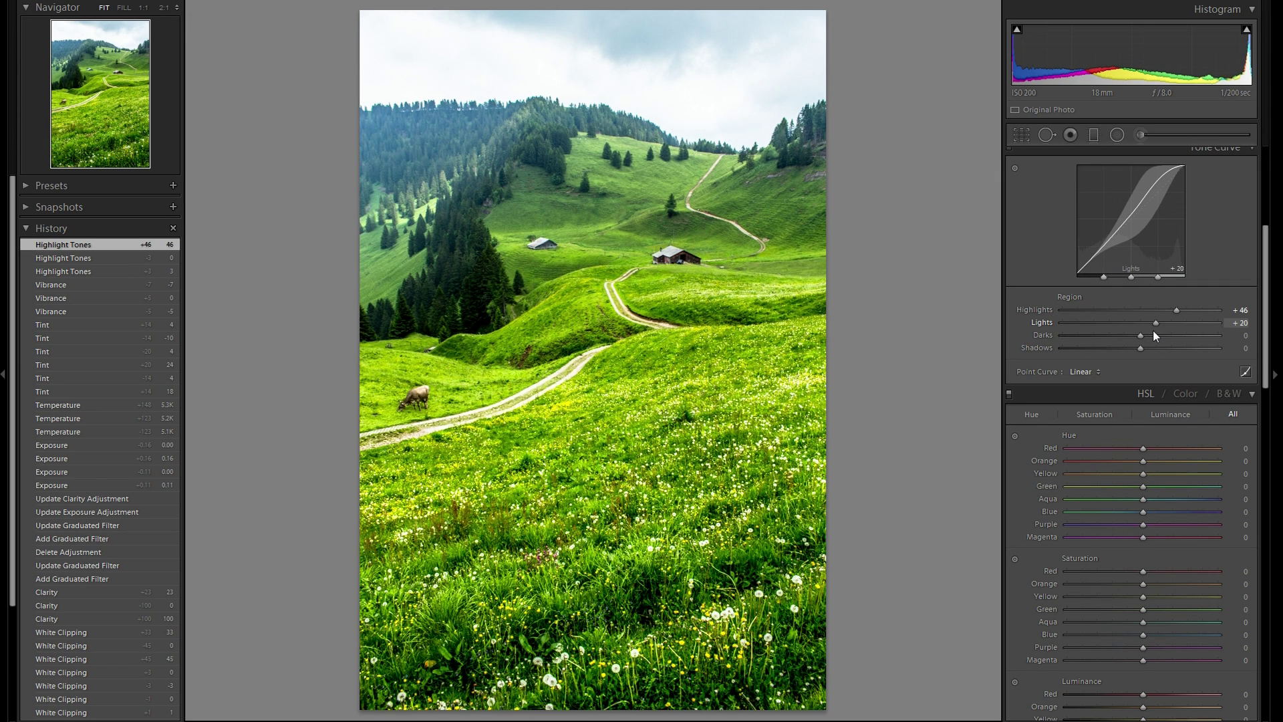
pyautogui.moveTo(1153, 331); pyautogui.dragTo(1150, 331)
# - Set the tone curve's Darks region to −14 and its Shadows region to +19
pyautogui.scroll(-4, 1141, 348)
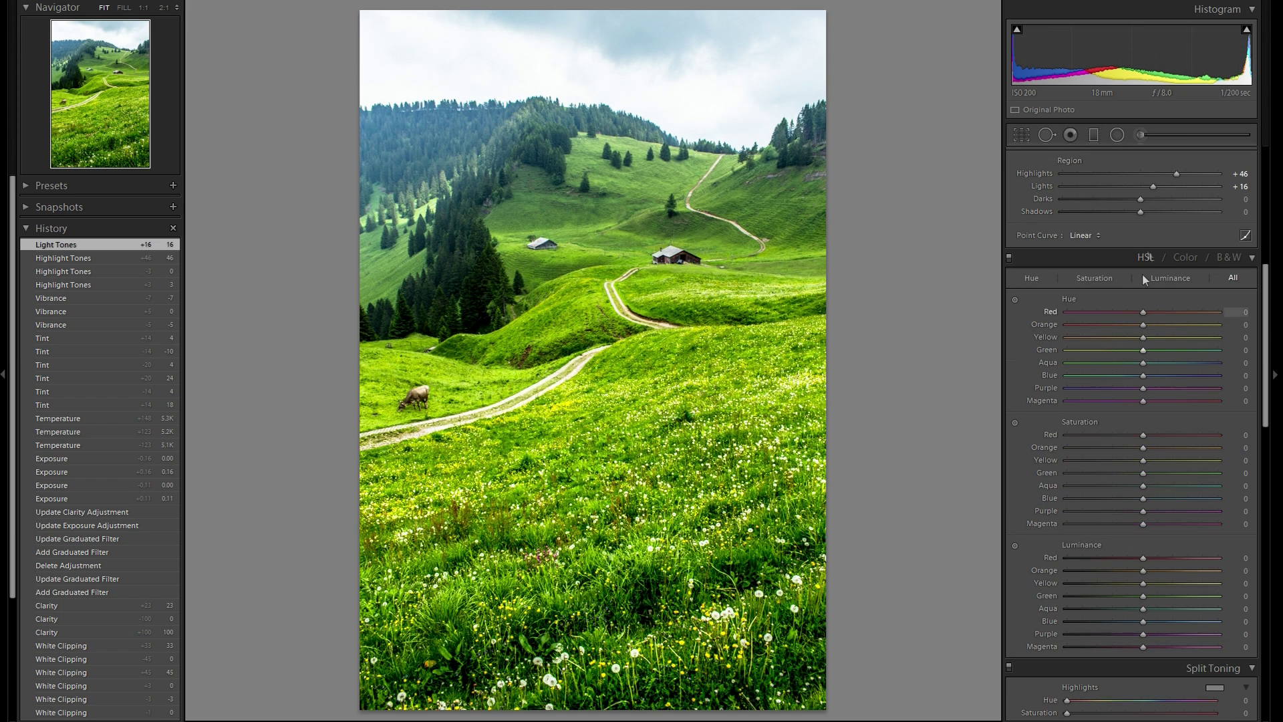
pyautogui.moveTo(1152, 203)
pyautogui.mouseDown()
pyautogui.moveTo(1163, 202)
pyautogui.moveTo(1115, 215)
pyautogui.moveTo(1159, 215)
pyautogui.mouseUp()
pyautogui.doubleClick(1044, 212)
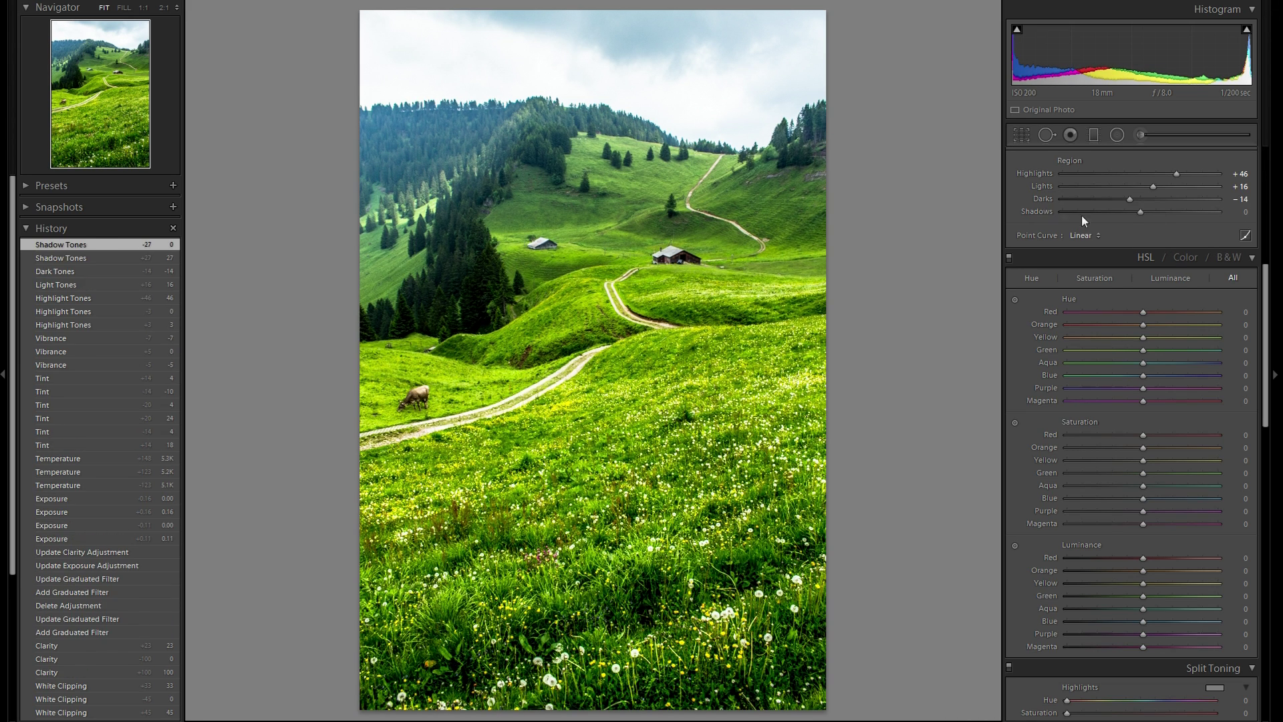
pyautogui.moveTo(1144, 214); pyautogui.dragTo(1152, 213)
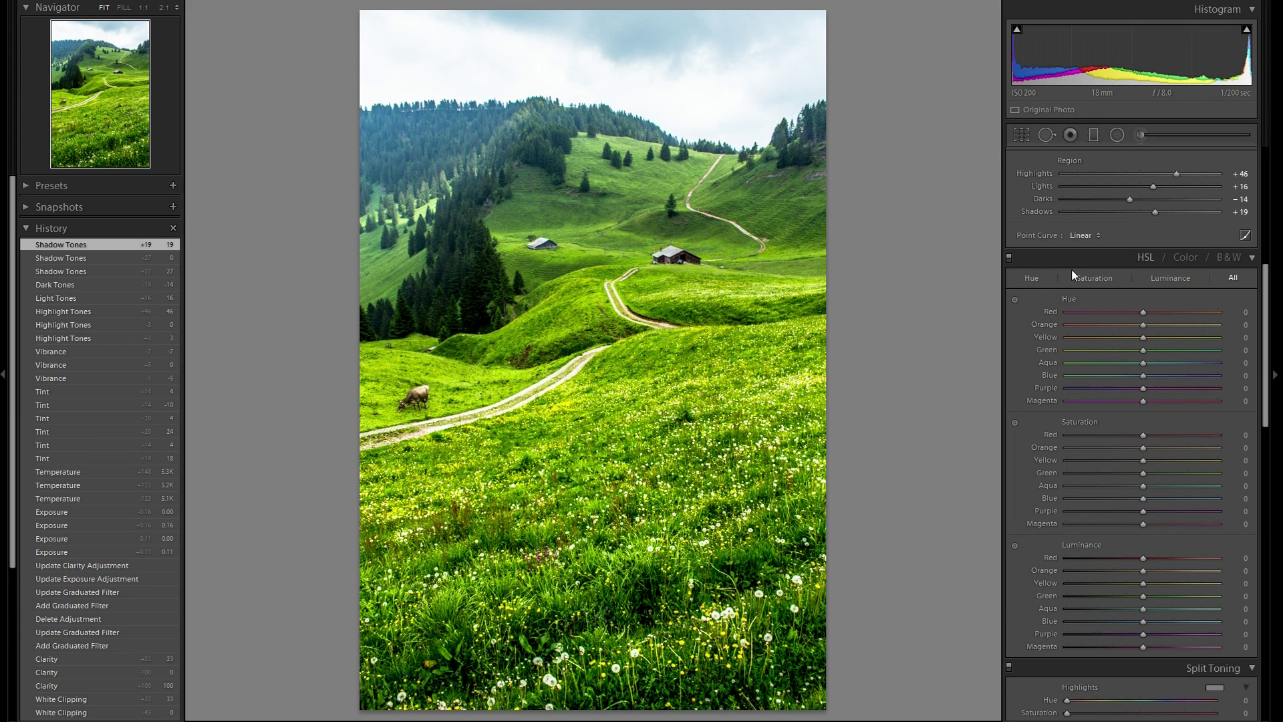
# - Try shifting the meadow's hue by targeted adjustment to Yellow +6 and Green +7, and reset both values
pyautogui.scroll(-2, 1069, 270)
pyautogui.scroll(4, 1048, 252)
pyautogui.scroll(-2, 1048, 266)
pyautogui.click(1015, 300)
pyautogui.moveTo(681, 455)
pyautogui.mouseDown()
pyautogui.moveTo(682, 515)
pyautogui.moveTo(681, 425)
pyautogui.moveTo(682, 498)
pyautogui.moveTo(682, 468)
pyautogui.mouseUp()
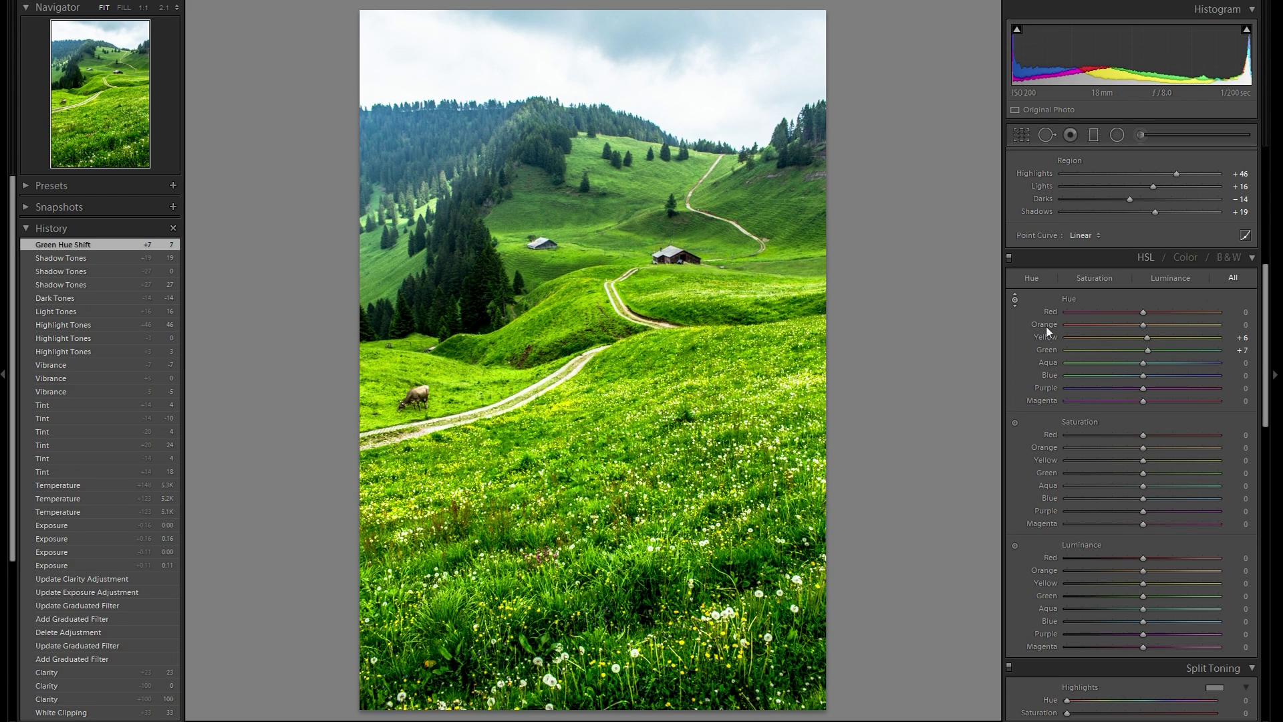
pyautogui.doubleClick(1044, 349)
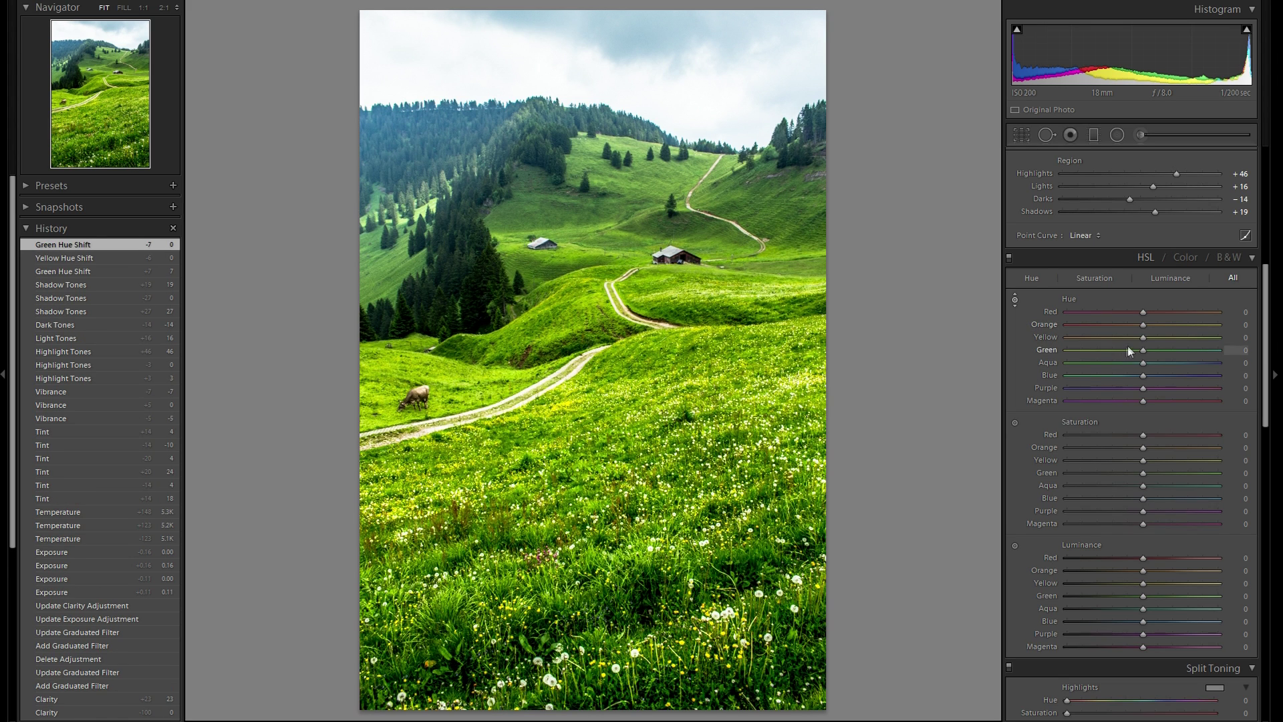
# - Shift the Yellow hue to +20 to make the meadow greener
pyautogui.moveTo(1144, 340); pyautogui.dragTo(1156, 340)
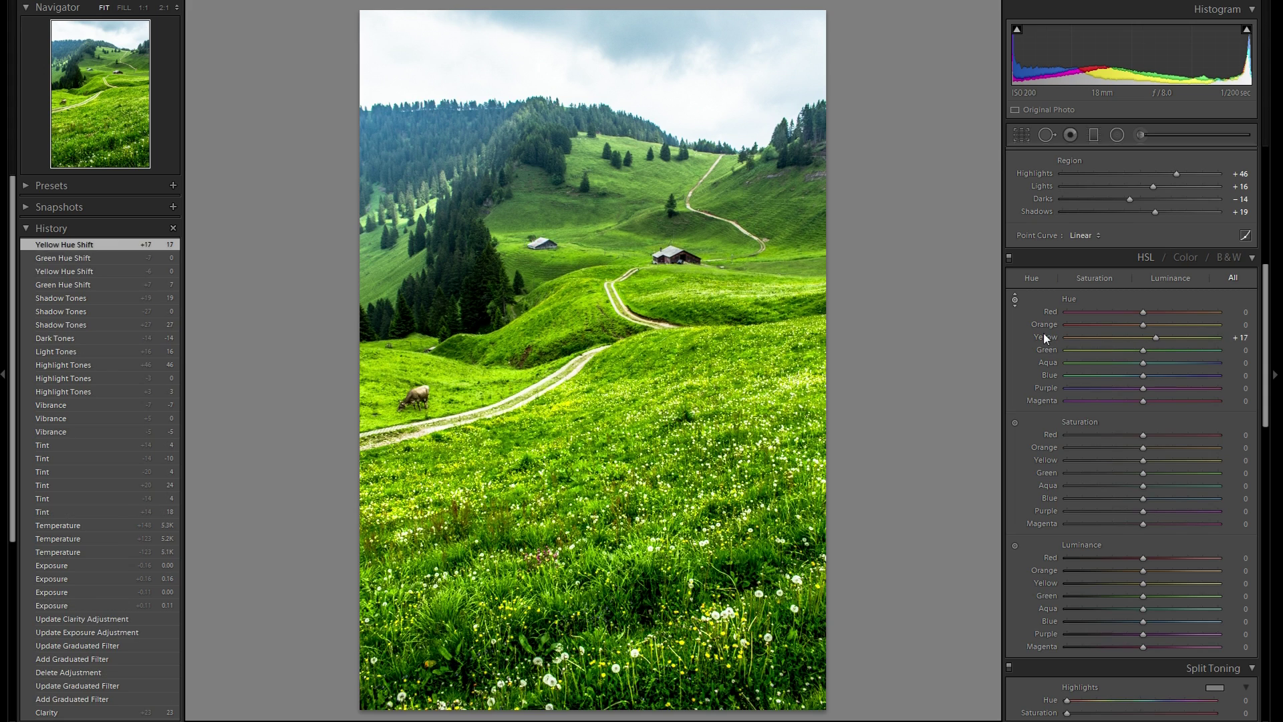
pyautogui.doubleClick(1155, 339)
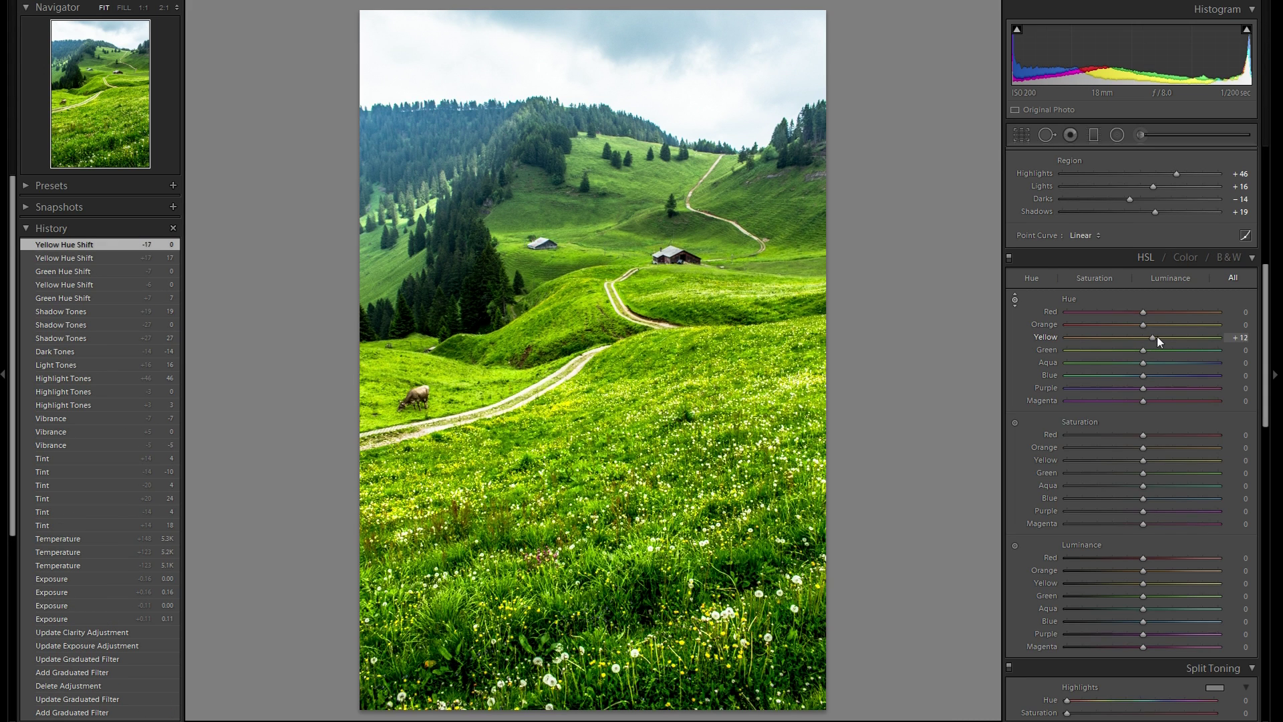
pyautogui.moveTo(1162, 335); pyautogui.dragTo(1162, 335)
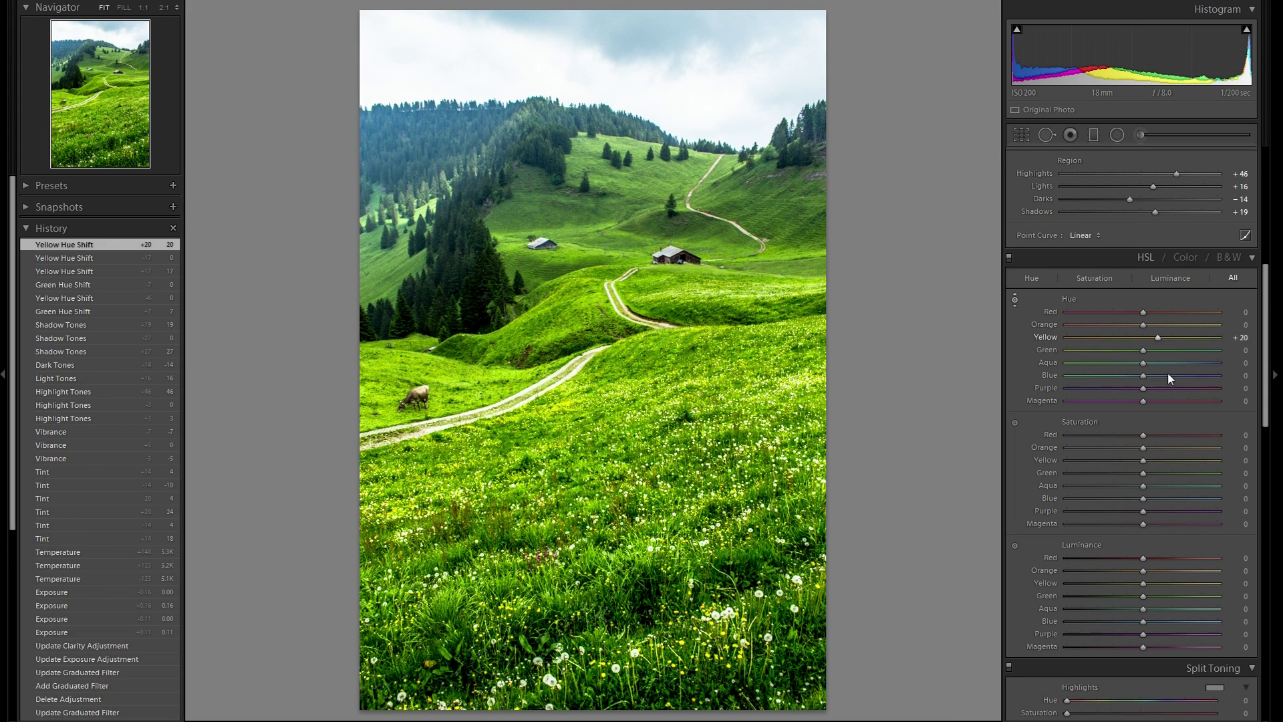
# - Try a targeted blue hue shift on the sky, and revert to the edit state before it
pyautogui.scroll(-4, 1170, 381)
pyautogui.scroll(4, 1056, 341)
pyautogui.click(1015, 300)
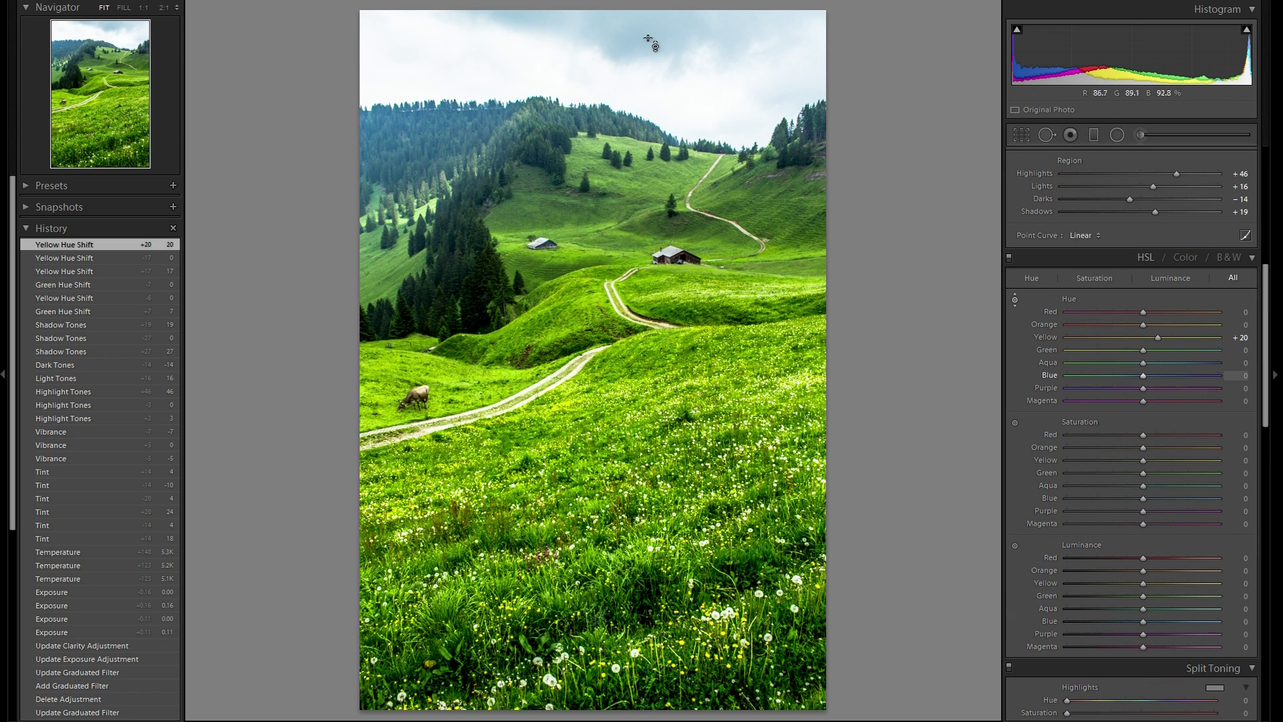
pyautogui.moveTo(648, 38)
pyautogui.mouseDown()
pyautogui.moveTo(648, 54)
pyautogui.moveTo(647, 9)
pyautogui.moveTo(648, 28)
pyautogui.mouseUp()
pyautogui.click(122, 261)
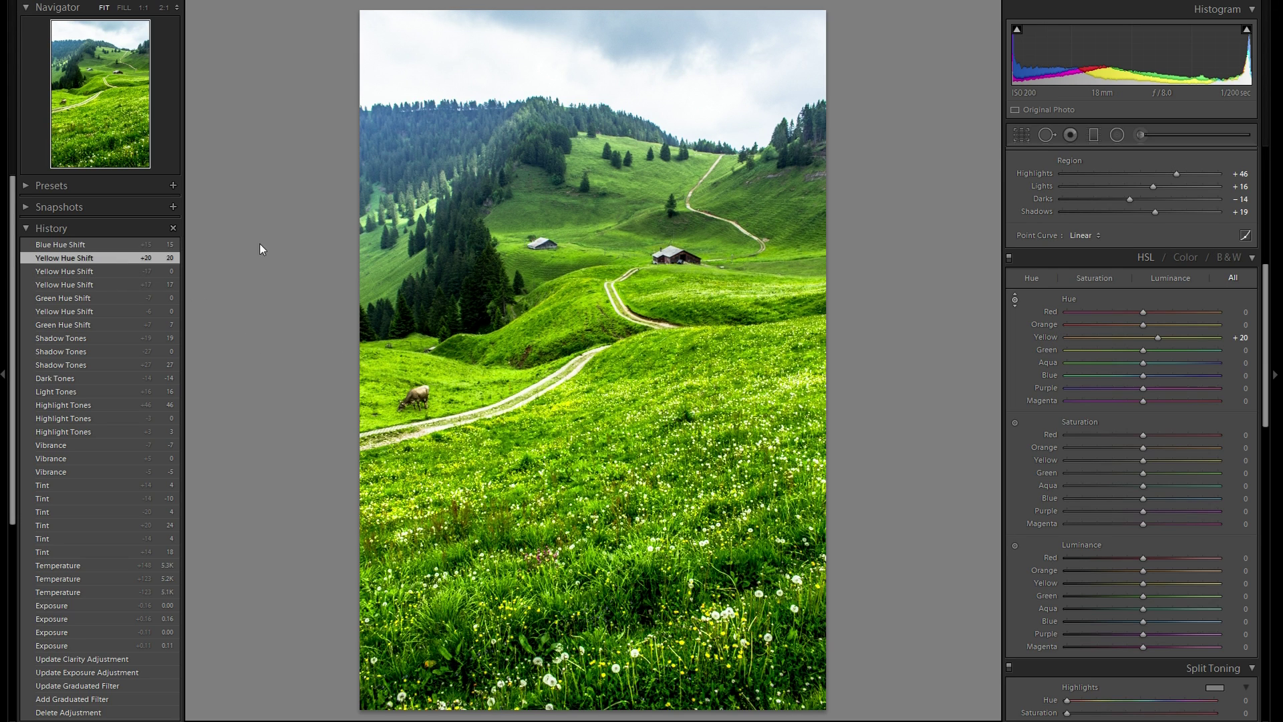
# - Try a targeted saturation change on the meadow's yellows and greens, and reset both colours
pyautogui.scroll(-3, 1137, 344)
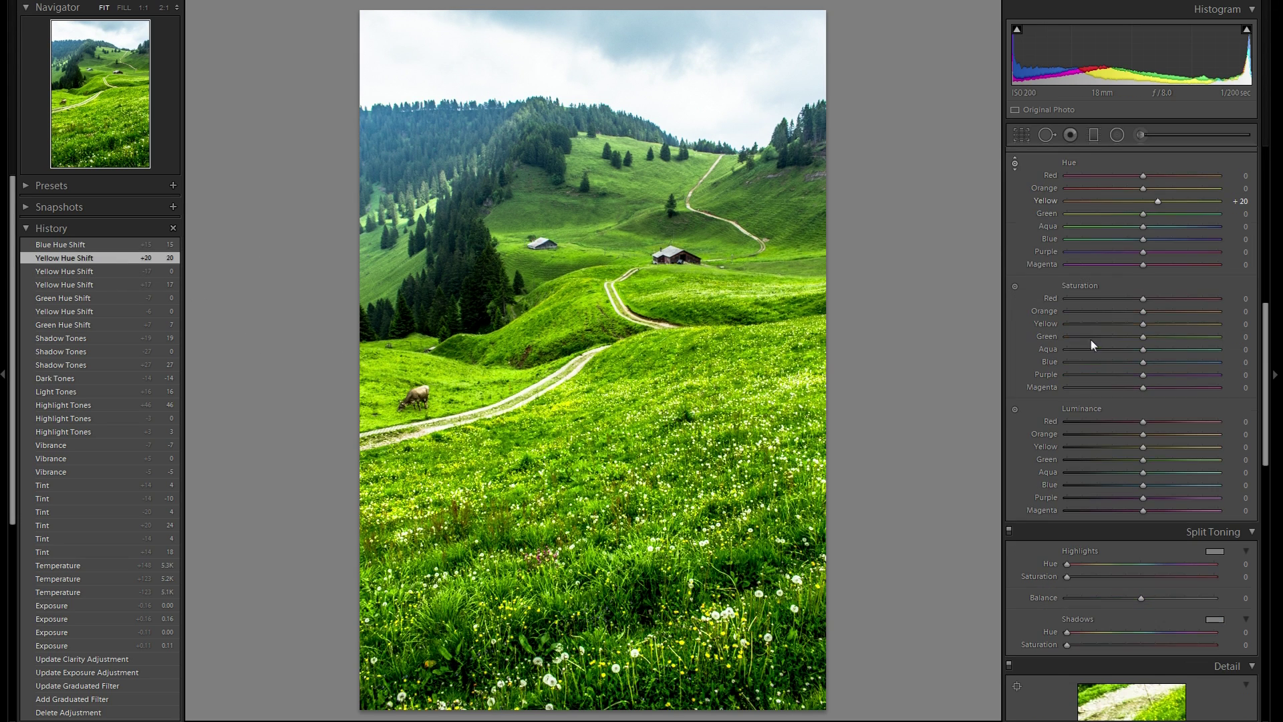
pyautogui.click(1014, 286)
pyautogui.moveTo(689, 475)
pyautogui.mouseDown()
pyautogui.moveTo(690, 442)
pyautogui.moveTo(689, 505)
pyautogui.moveTo(689, 462)
pyautogui.mouseUp()
pyautogui.doubleClick(1047, 340)
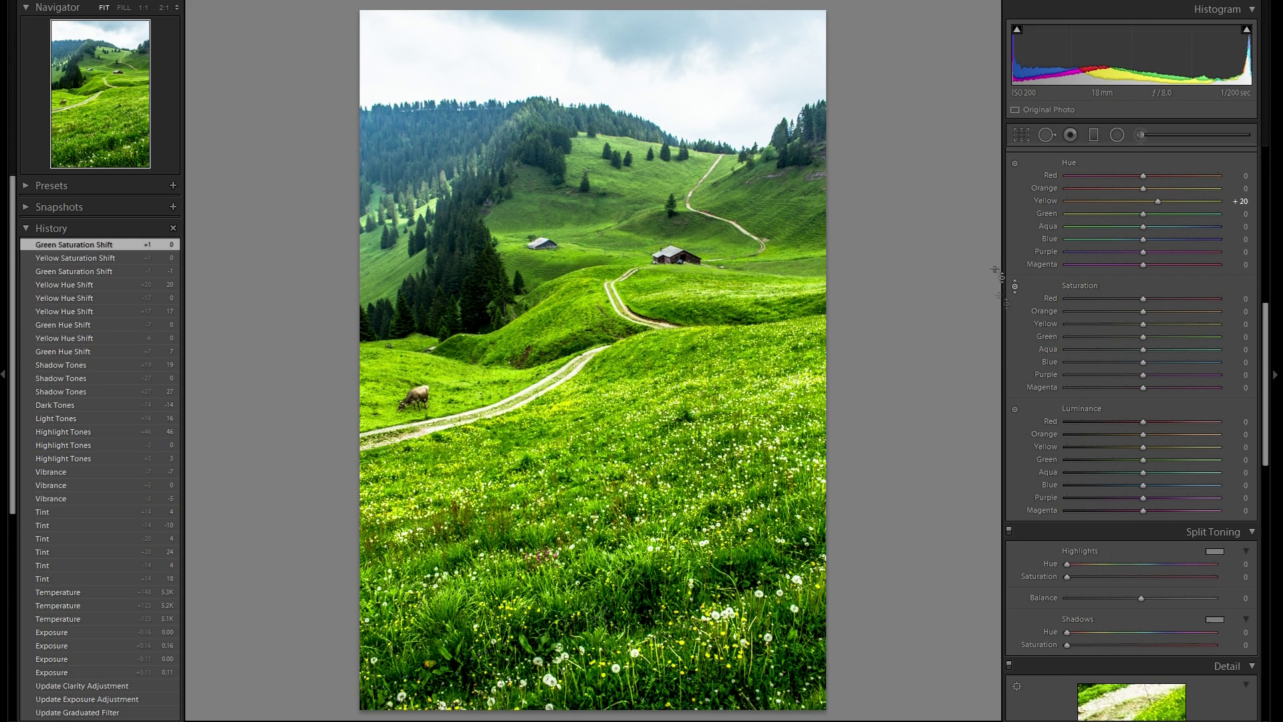
# - Desaturate the cloudy sky by targeted saturation adjustment to Aqua -17 and Blue -13
pyautogui.moveTo(614, 31); pyautogui.dragTo(642, 27)
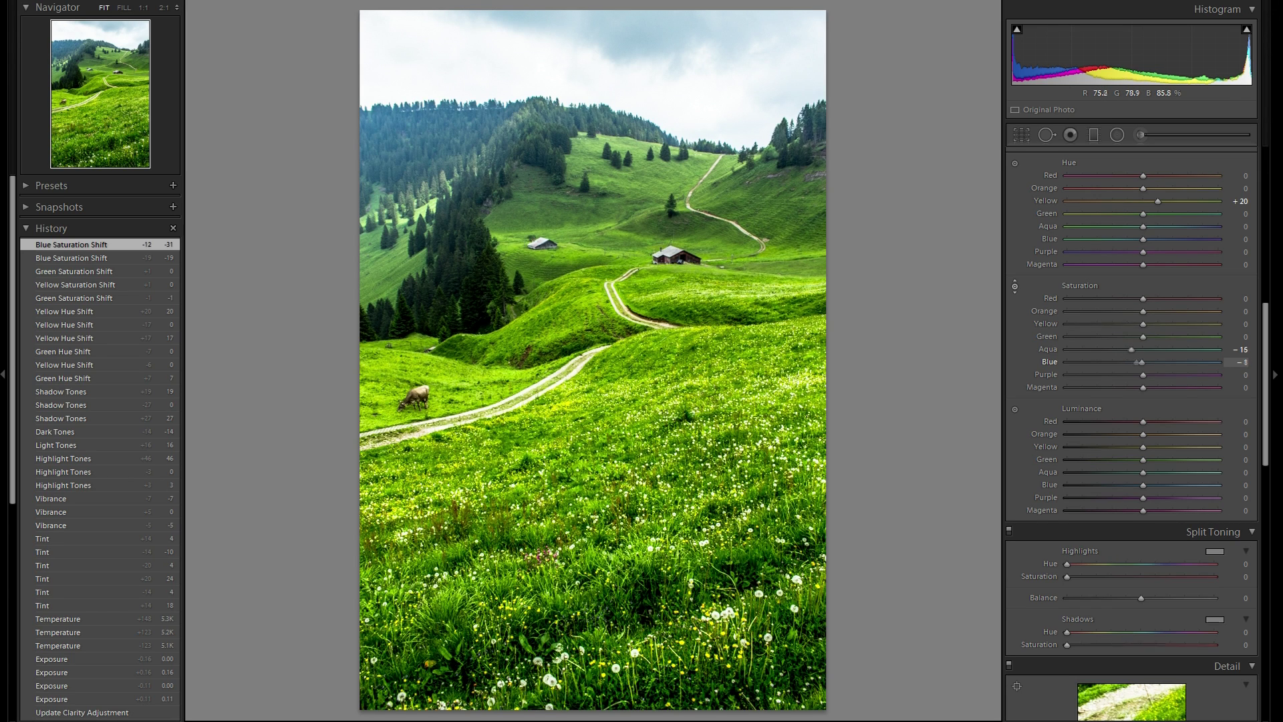
pyautogui.moveTo(641, 36); pyautogui.dragTo(642, 36)
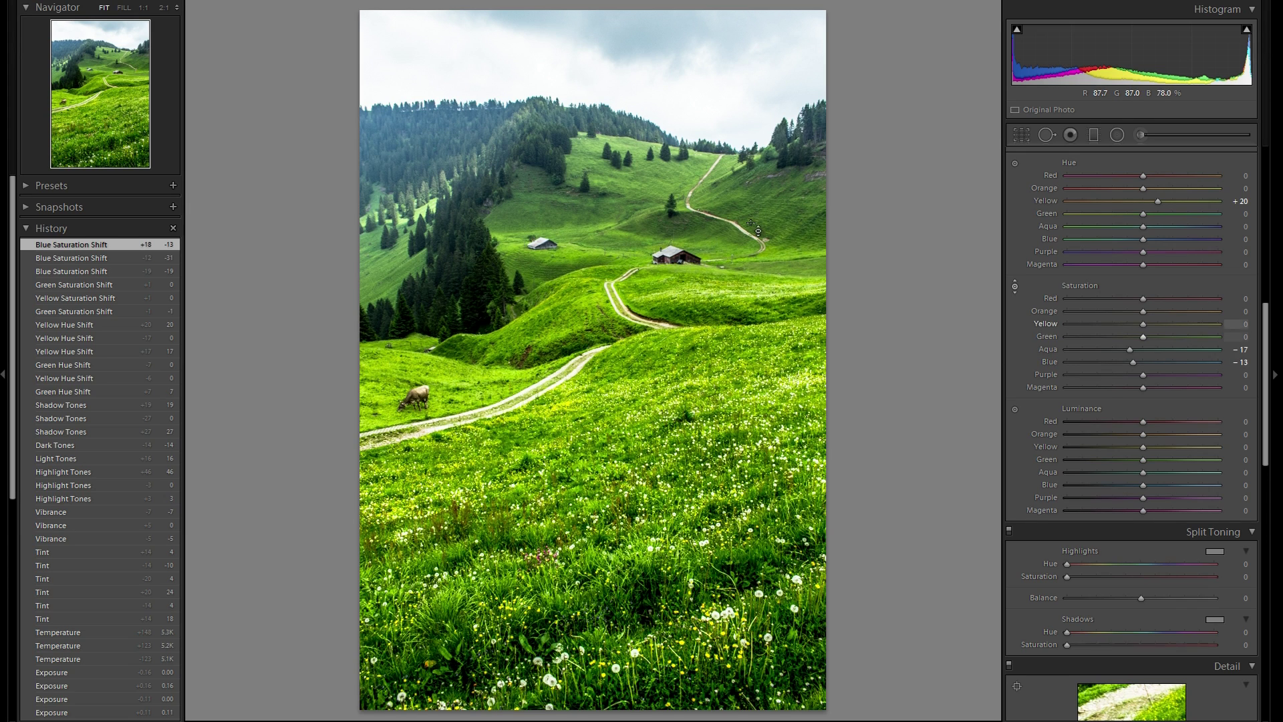
# - Brighten the meadow by targeted luminance adjustment to Yellow +3 and Green +12
pyautogui.click(1015, 409)
pyautogui.moveTo(592, 401)
pyautogui.mouseDown()
pyautogui.moveTo(592, 447)
pyautogui.moveTo(593, 405)
pyautogui.mouseUp()
pyautogui.press('Down')
pyautogui.press('Down')
pyautogui.press('Down')
pyautogui.press('Down')
pyautogui.press('Down')
pyautogui.press('Down')
pyautogui.press('Down')
pyautogui.press('Down')
pyautogui.press('Down')
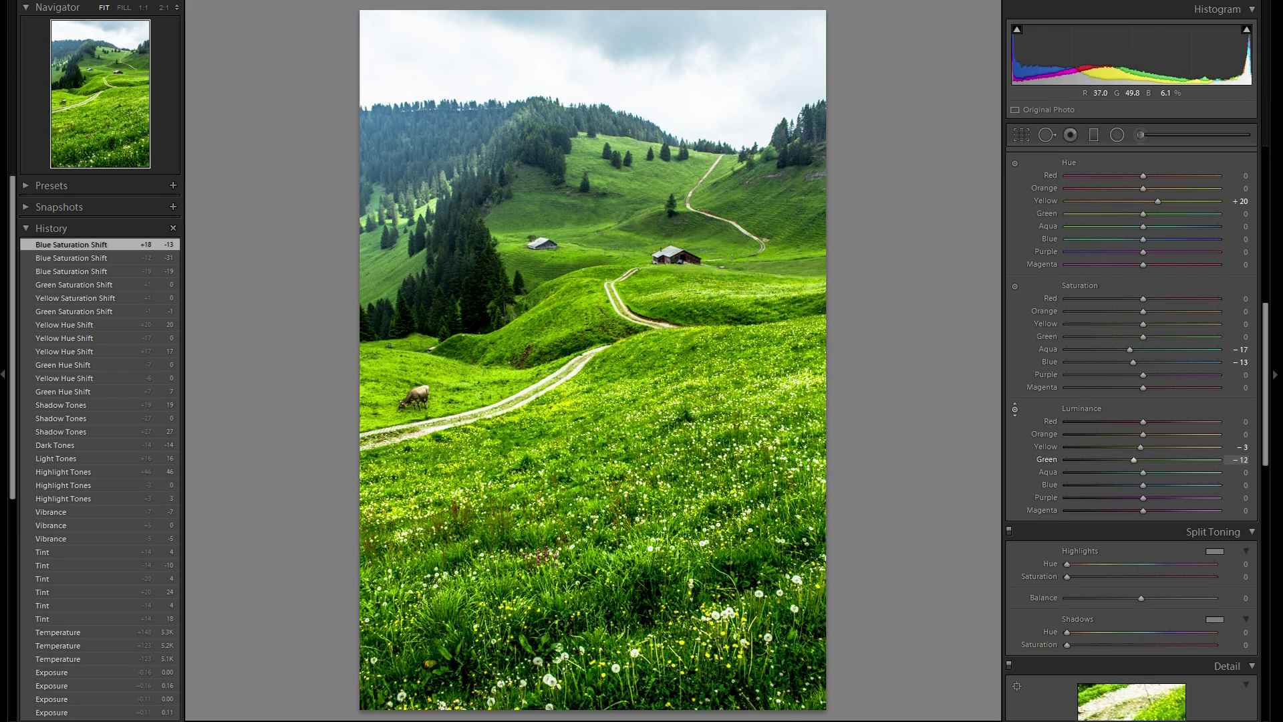
pyautogui.press('Up')
pyautogui.press('Up')
pyautogui.press('Down')
pyautogui.press('Down')
pyautogui.press('Down')
pyautogui.press('Down')
pyautogui.press('Down')
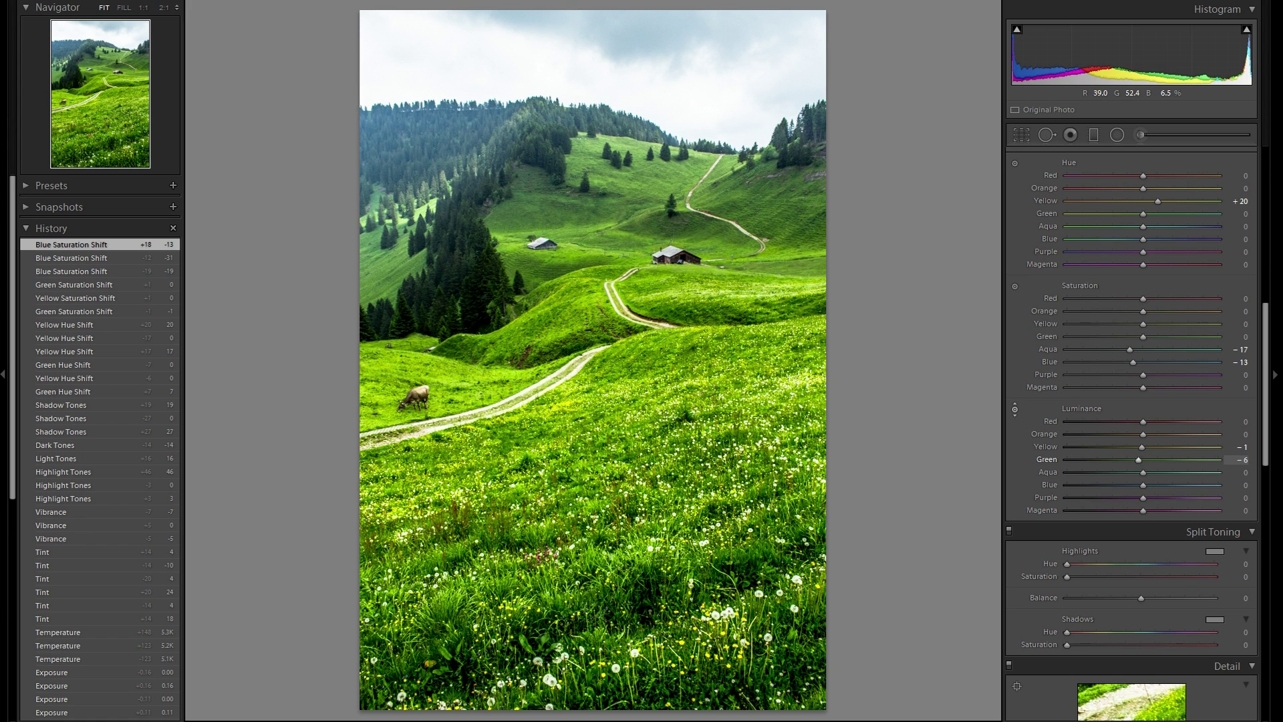
pyautogui.press('Up')
pyautogui.press('Up')
pyautogui.press('Up')
pyautogui.press('Up')
pyautogui.press('Up')
pyautogui.press('Up')
pyautogui.press('Up')
pyautogui.press('Up')
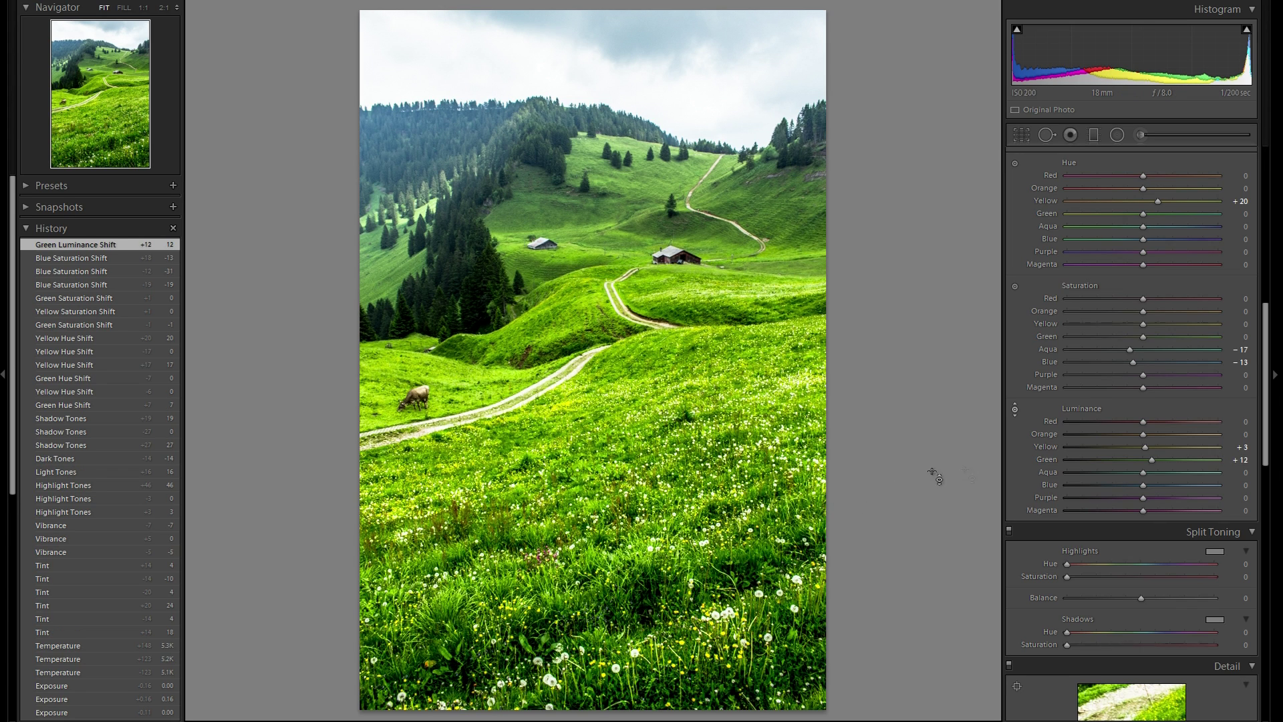
# - Darken the clouds in the sky by targeted luminance adjustment to Aqua -14 and Blue -71
pyautogui.click(1143, 485)
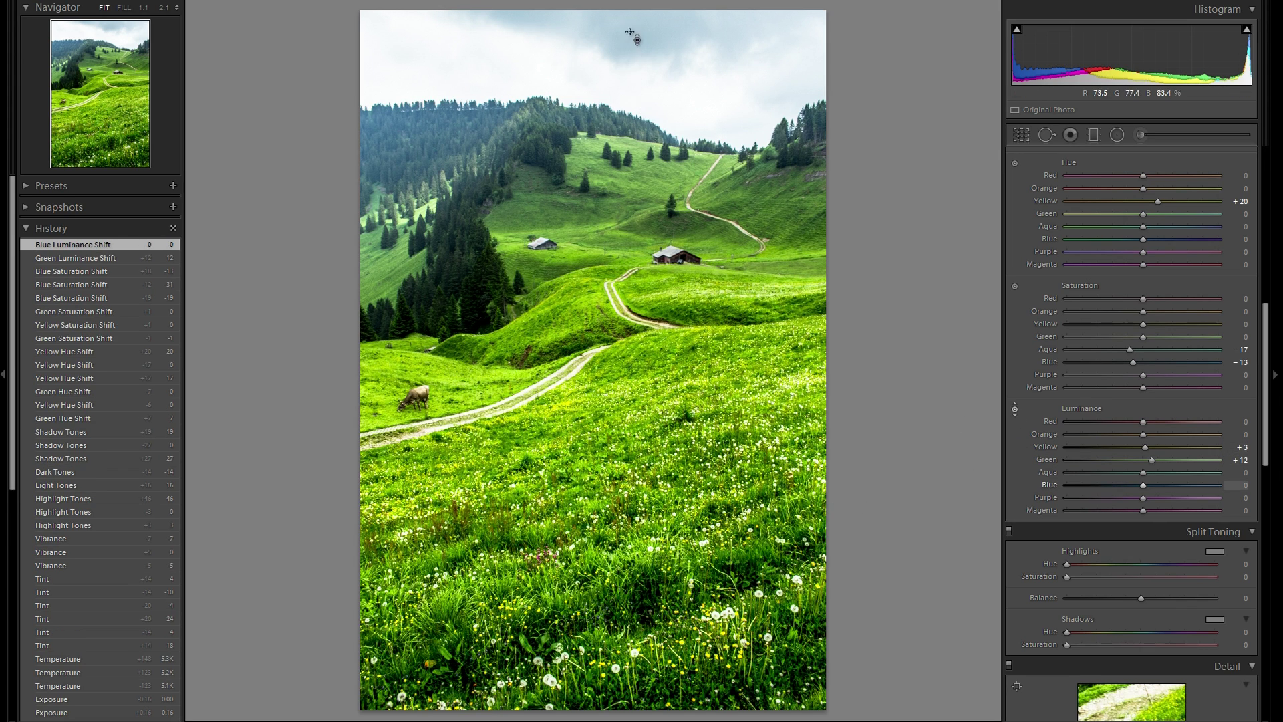
pyautogui.moveTo(630, 32); pyautogui.dragTo(630, 80)
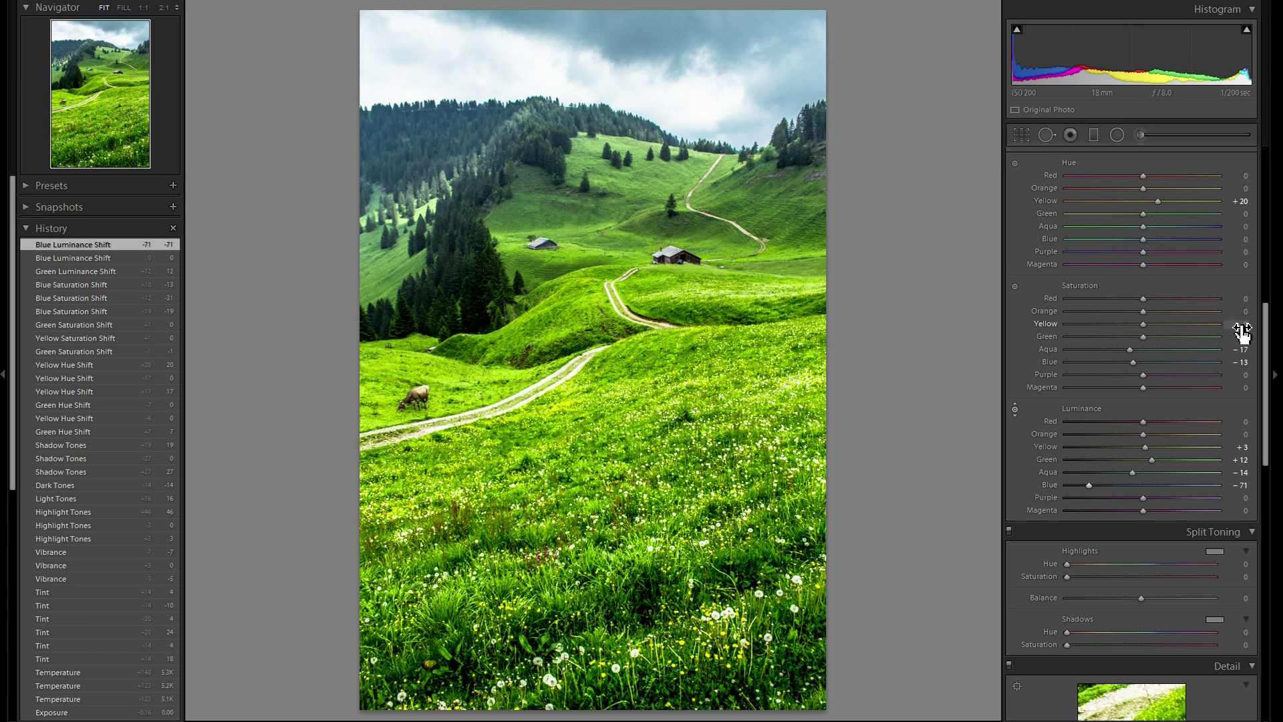
# - Split-tone the highlights with hue 40 and saturation 7, and set the shadow tint to hue 130 with saturation 0
pyautogui.scroll(-3, 1247, 339)
pyautogui.scroll(-2, 1218, 338)
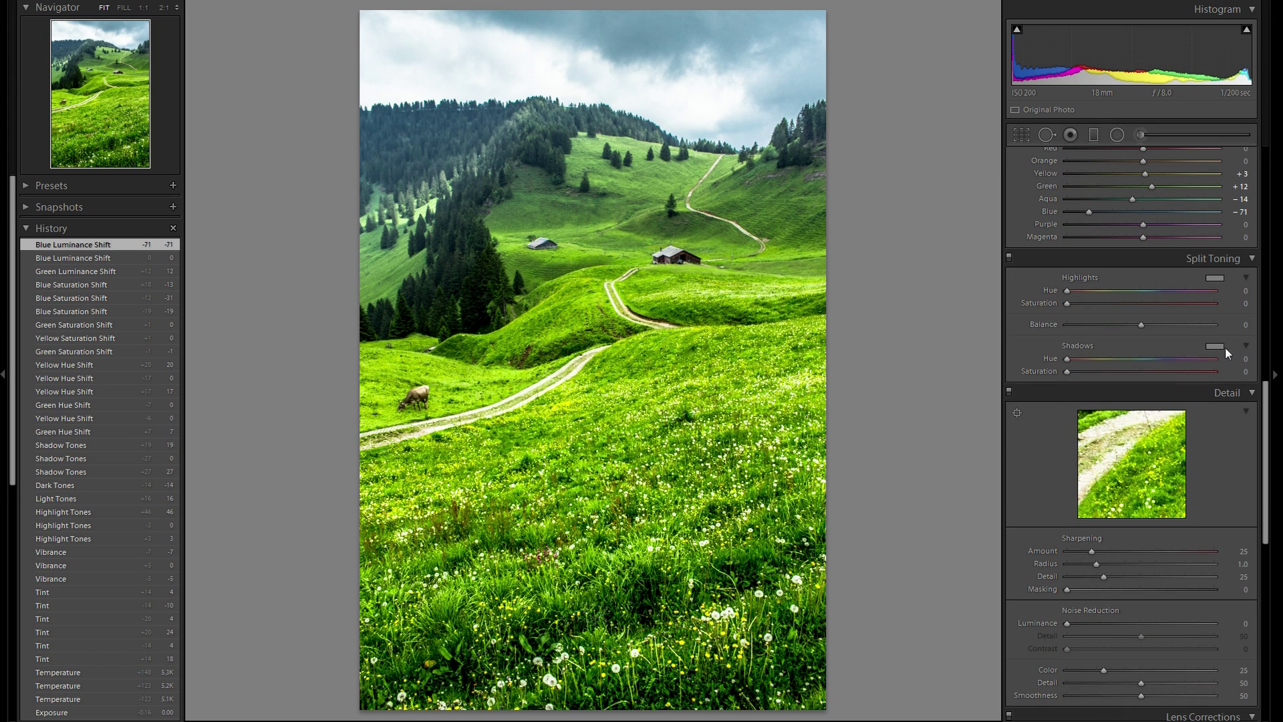
pyautogui.click(1214, 280)
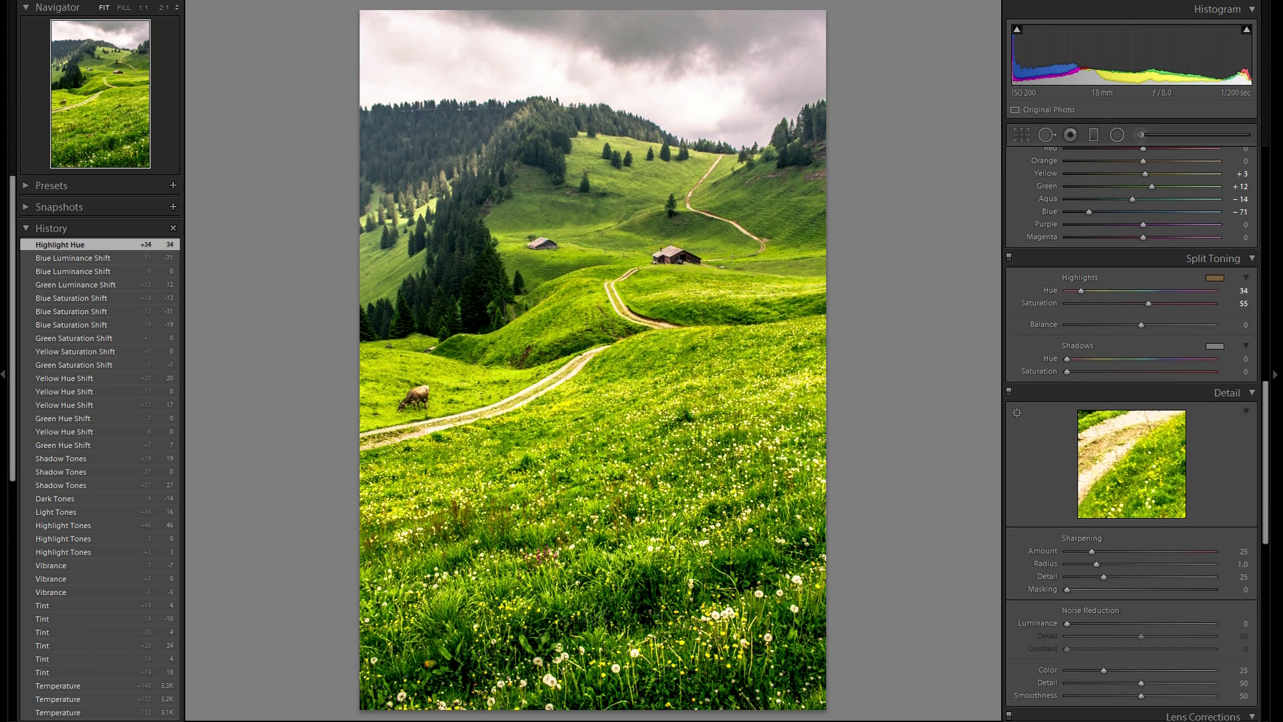
pyautogui.moveTo(1148, 303); pyautogui.dragTo(1067, 303)
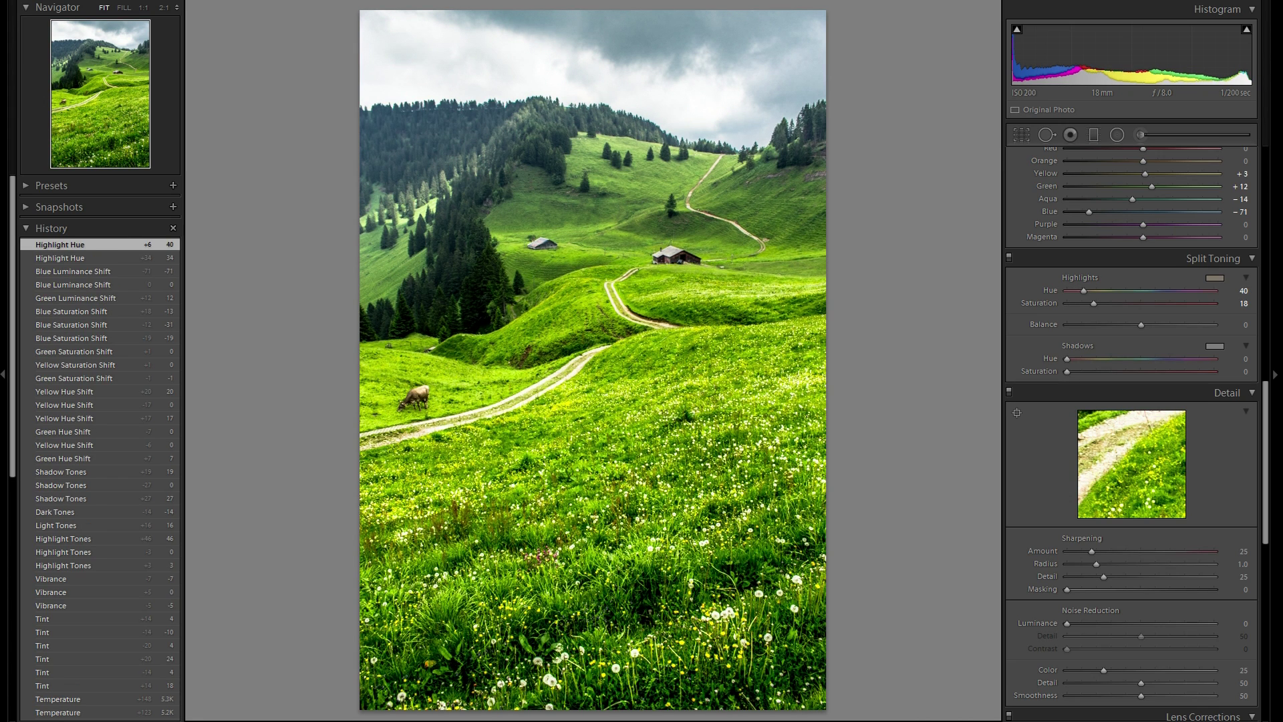
pyautogui.moveTo(1072, 304); pyautogui.dragTo(1067, 304)
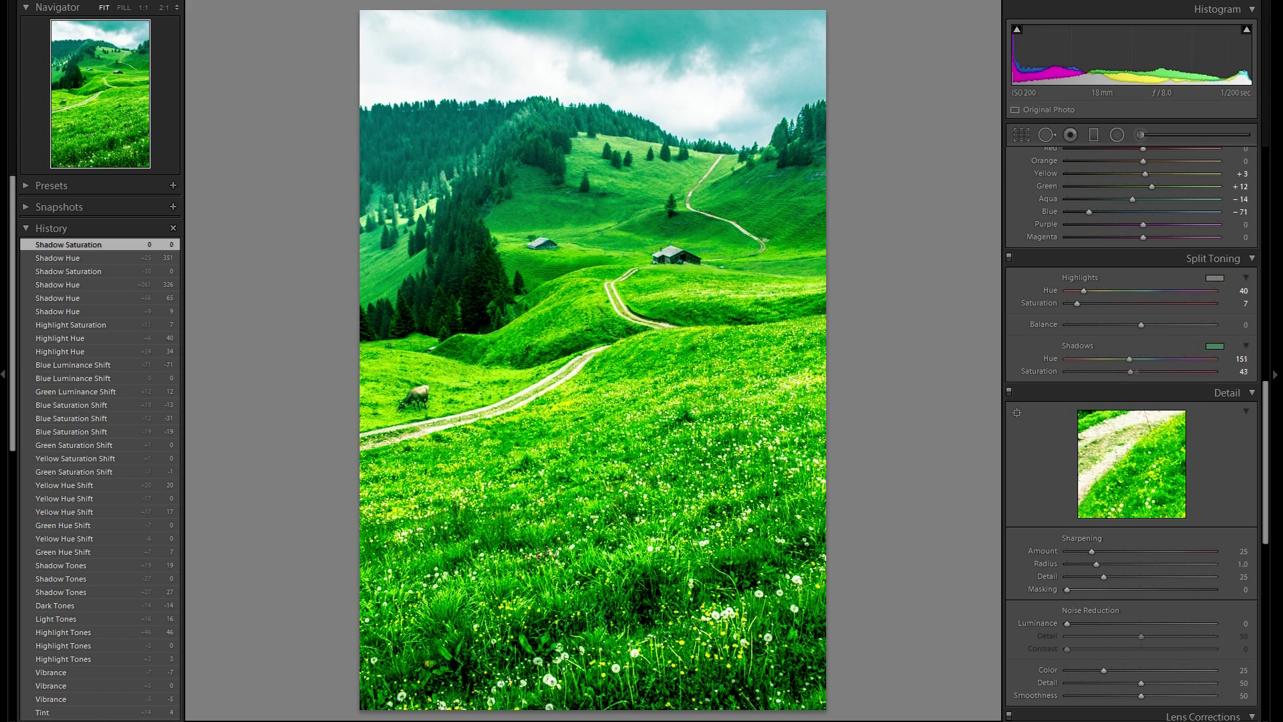
pyautogui.moveTo(1123, 371); pyautogui.dragTo(1067, 371)
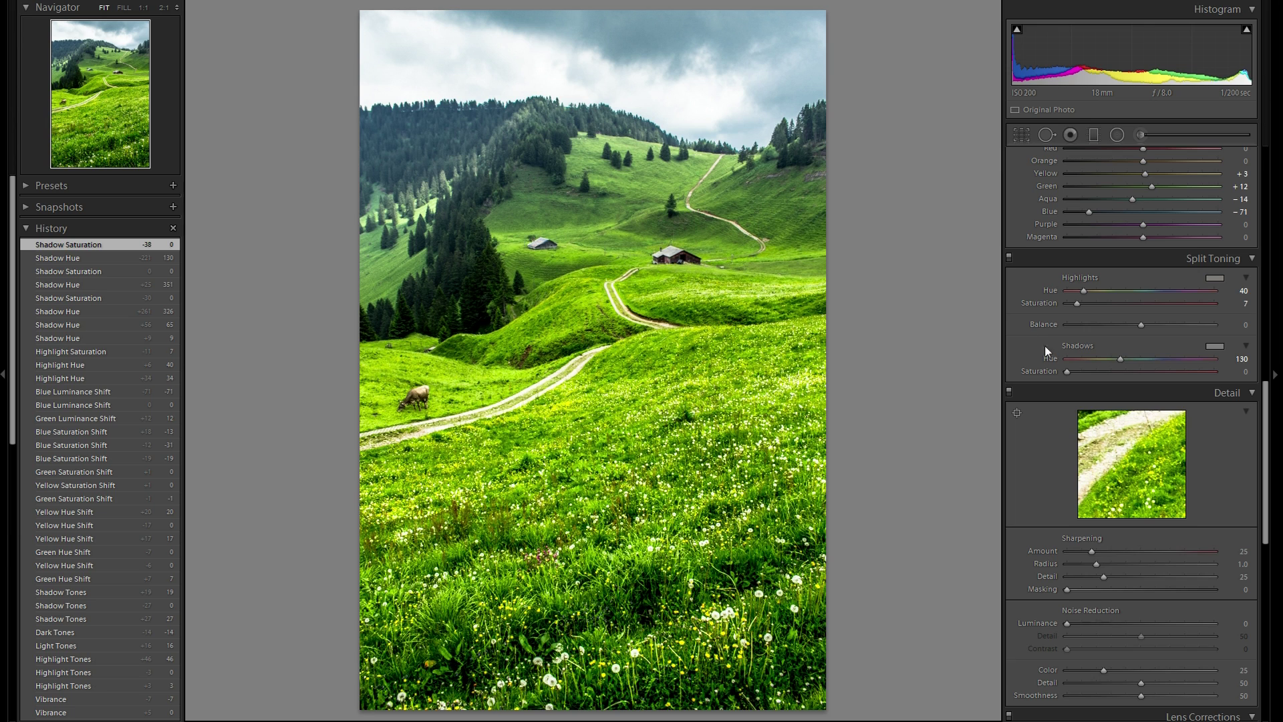
# - Set the sharpening amount to 64 while viewing the meadow at 1:1
pyautogui.scroll(-2, 1038, 328)
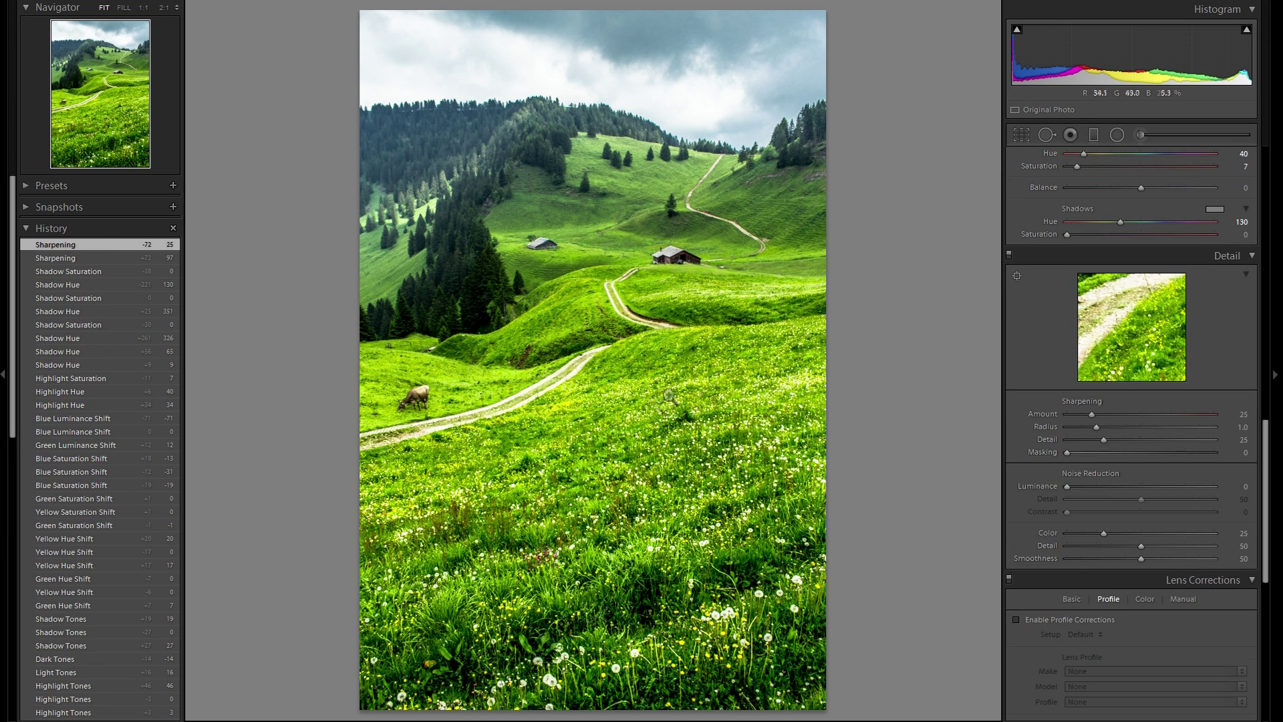
pyautogui.click(580, 491)
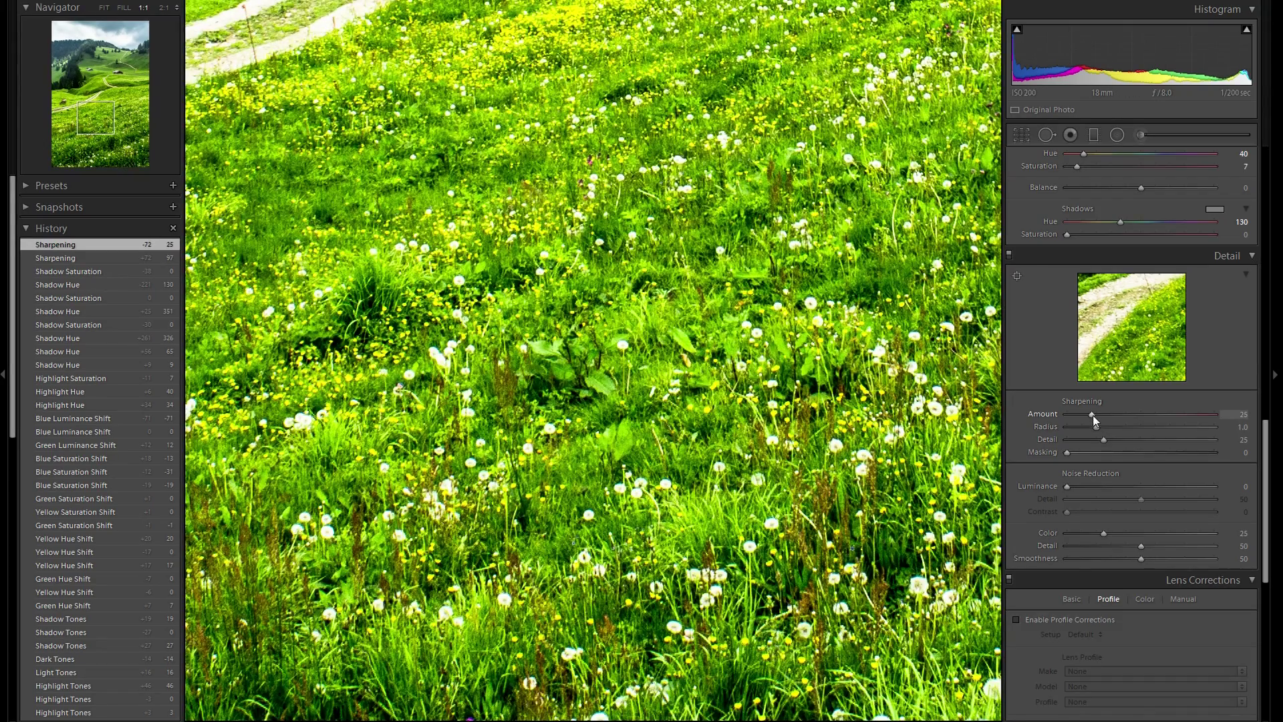
pyautogui.moveTo(1092, 416); pyautogui.dragTo(1116, 425)
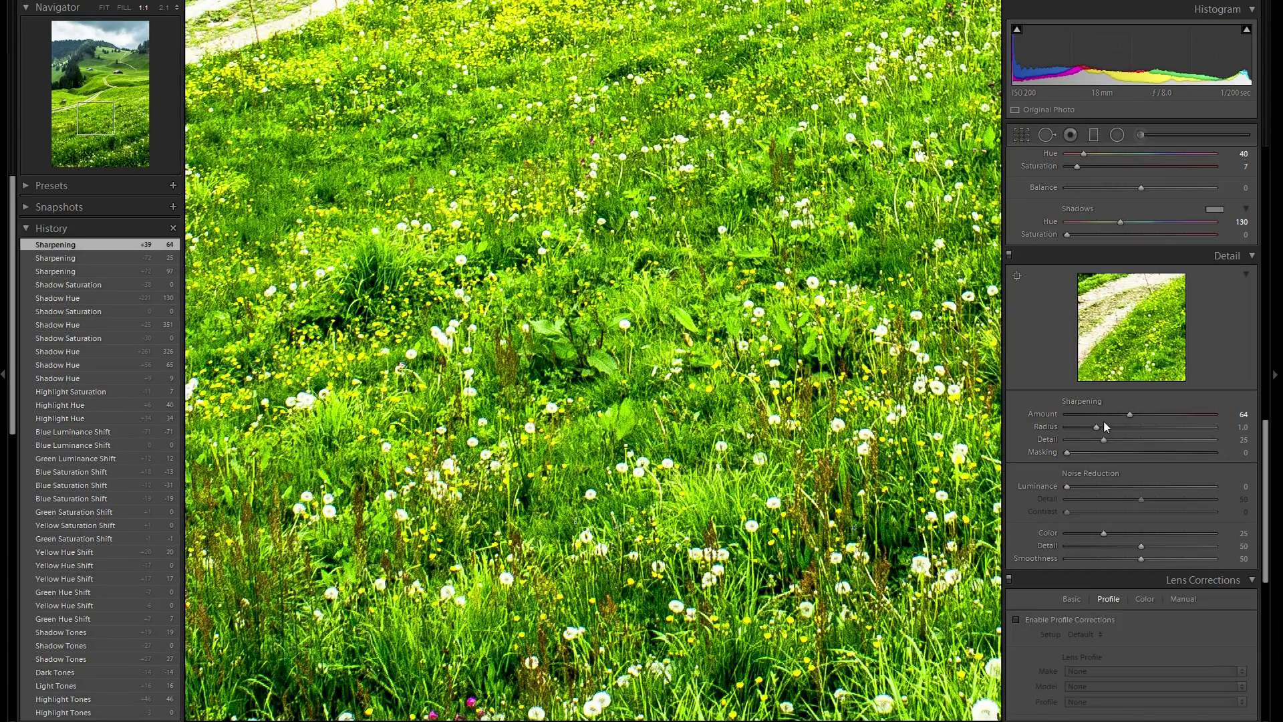
# - Set the sharpening masking to 81 to restrict sharpening to the edges
pyautogui.click(1067, 454)
pyautogui.press('z')
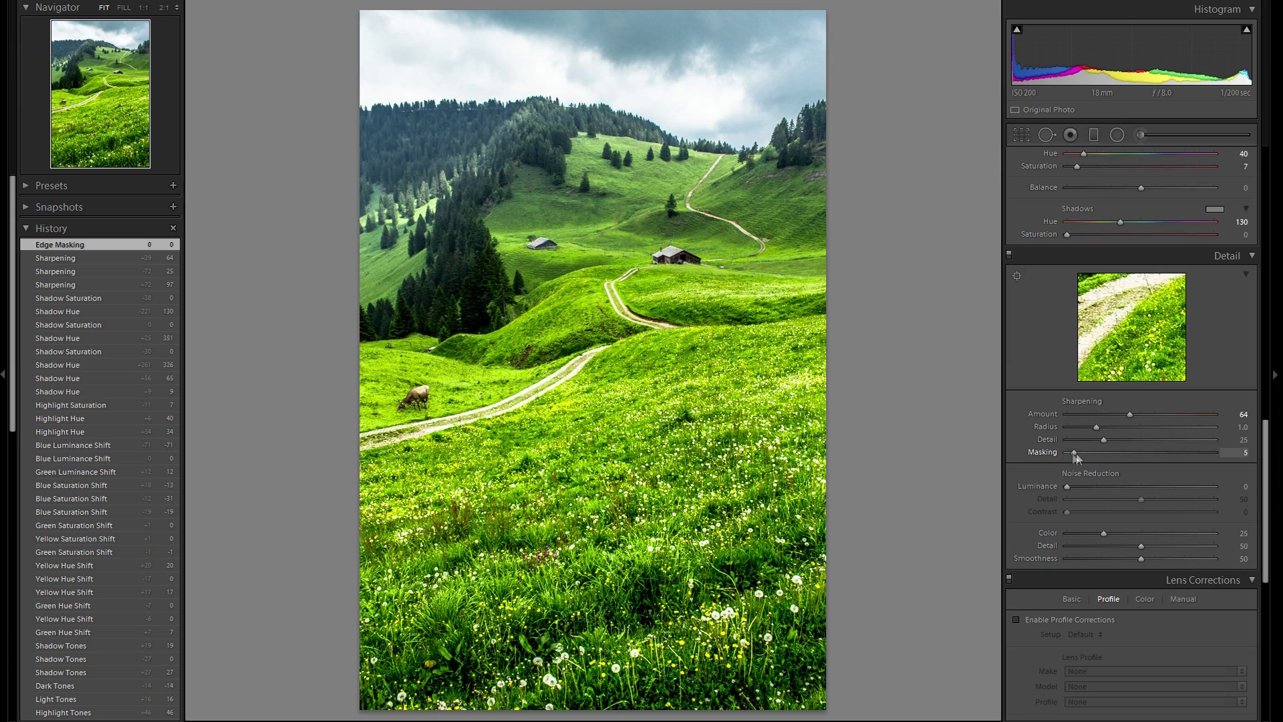
pyautogui.moveTo(1089, 457); pyautogui.dragTo(1203, 456)
pyautogui.press('z')
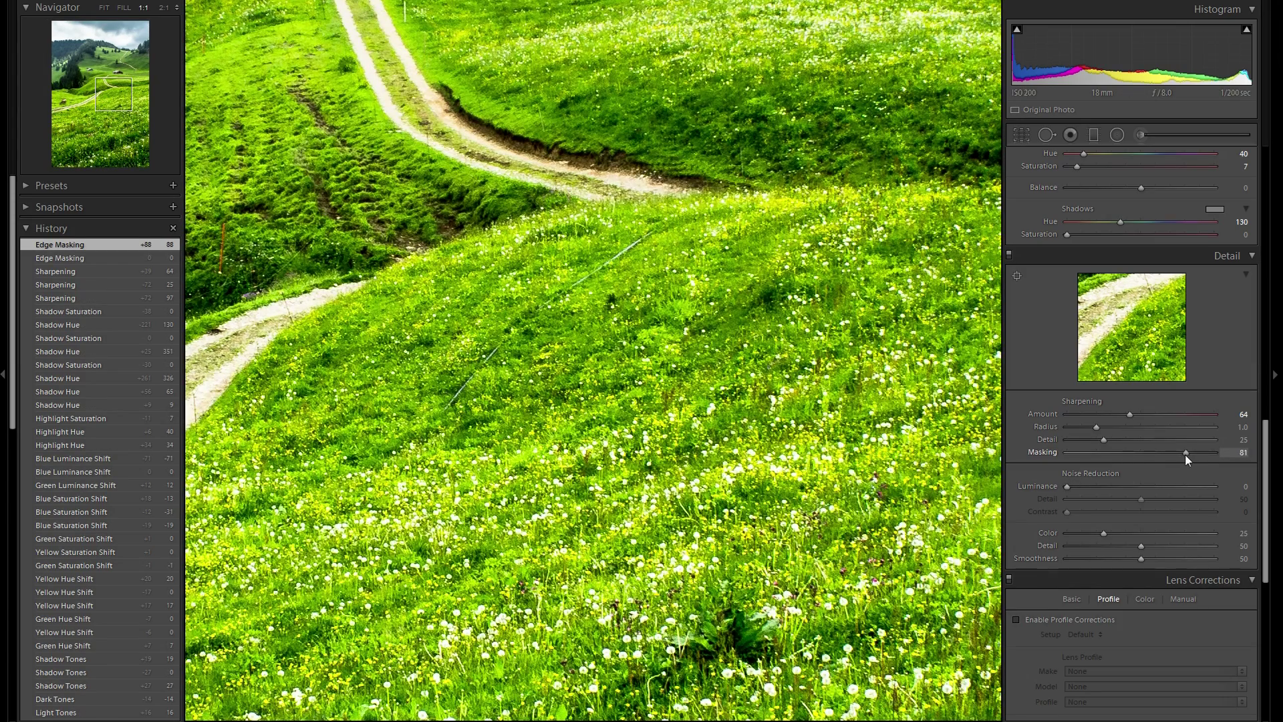
# - Examine the sharpening on the meadow, the winding track and the farm buildings at 1:1
pyautogui.moveTo(719, 341); pyautogui.dragTo(883, 518)
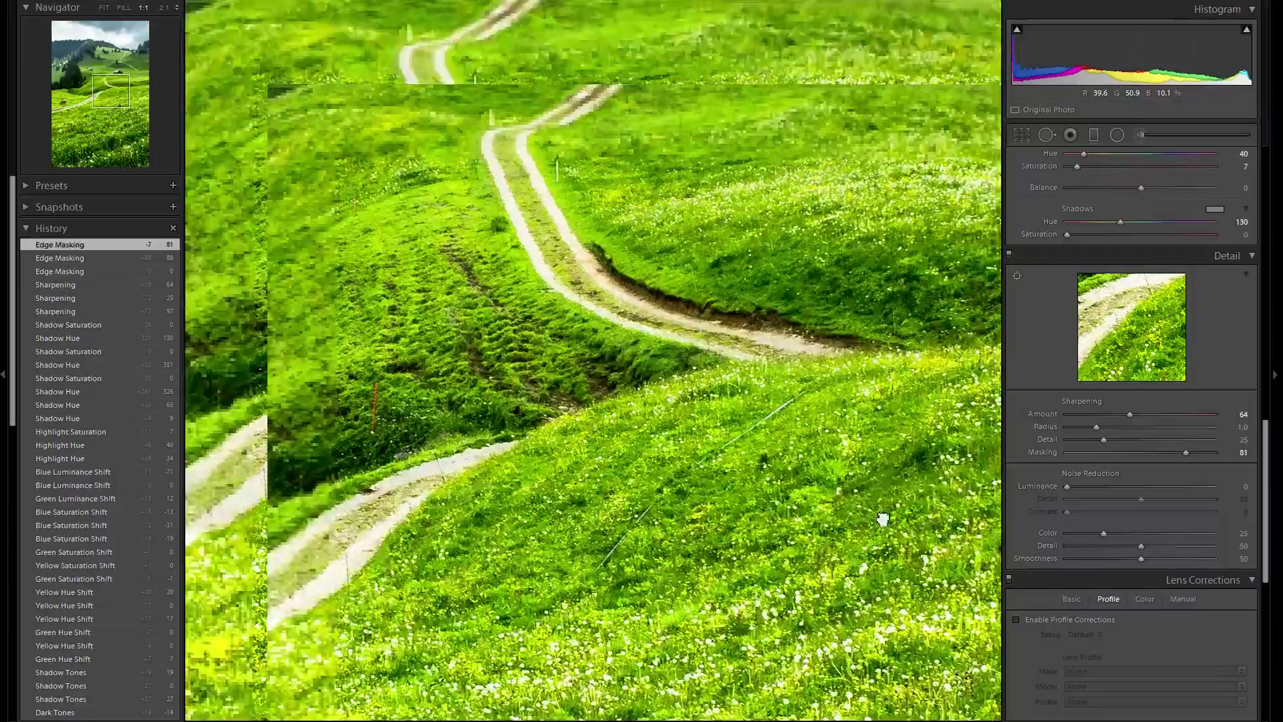
pyautogui.moveTo(774, 295); pyautogui.dragTo(848, 459)
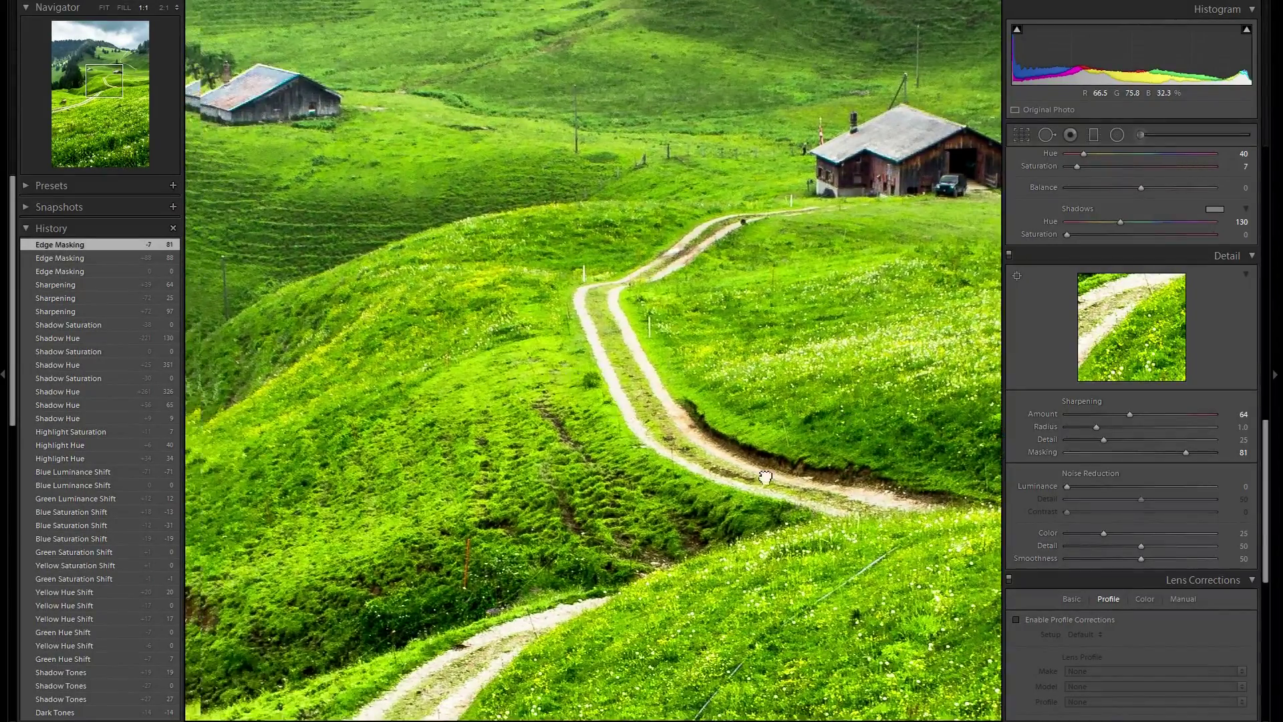
pyautogui.moveTo(766, 477); pyautogui.dragTo(799, 492)
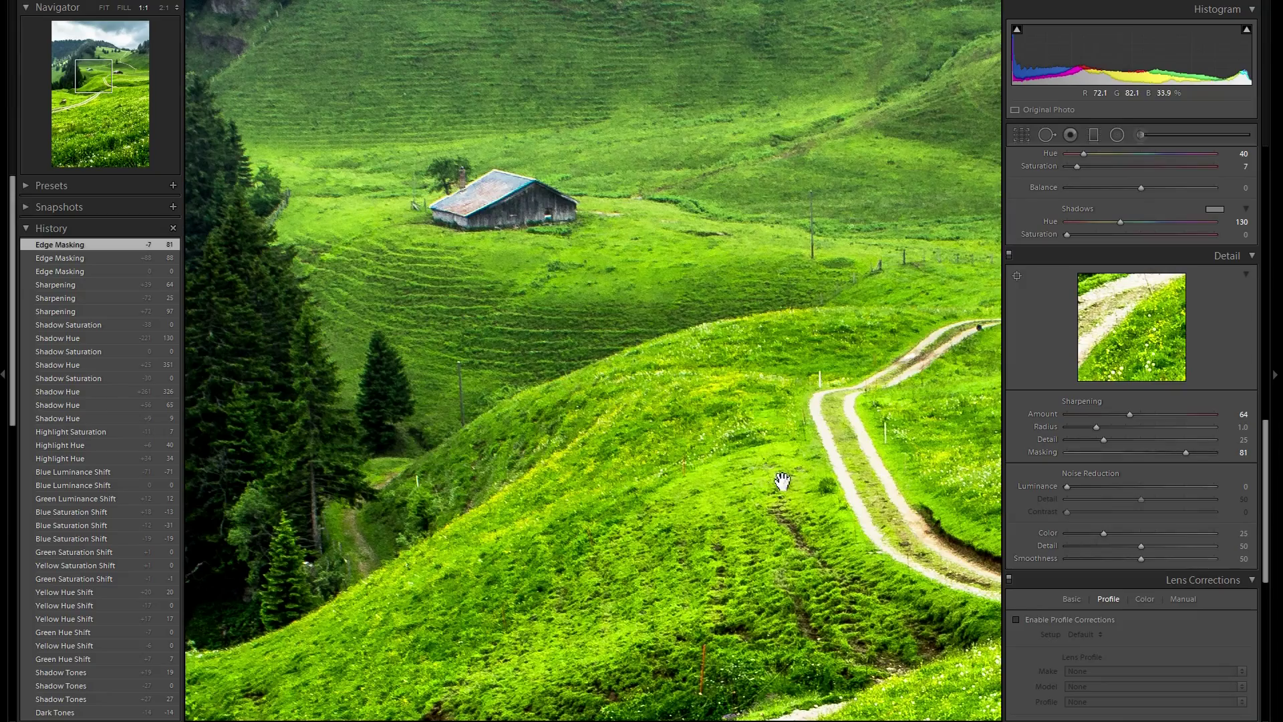
pyautogui.click(746, 458)
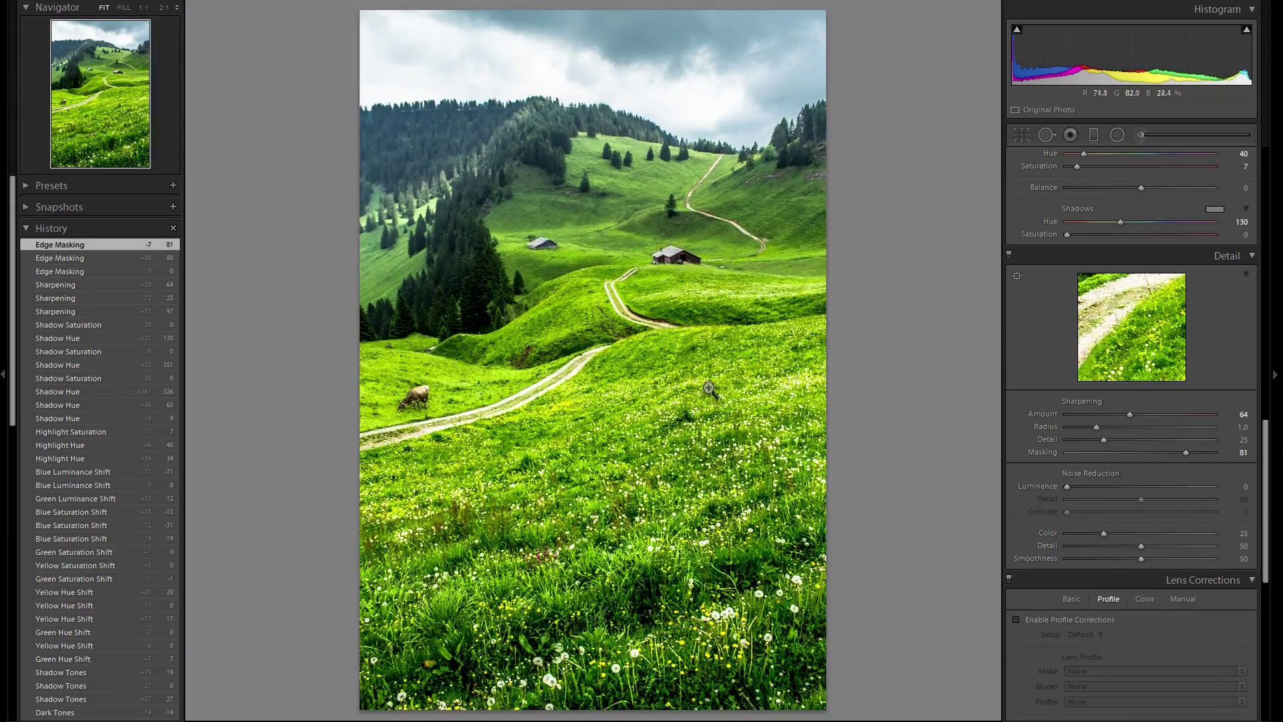
pyautogui.click(709, 388)
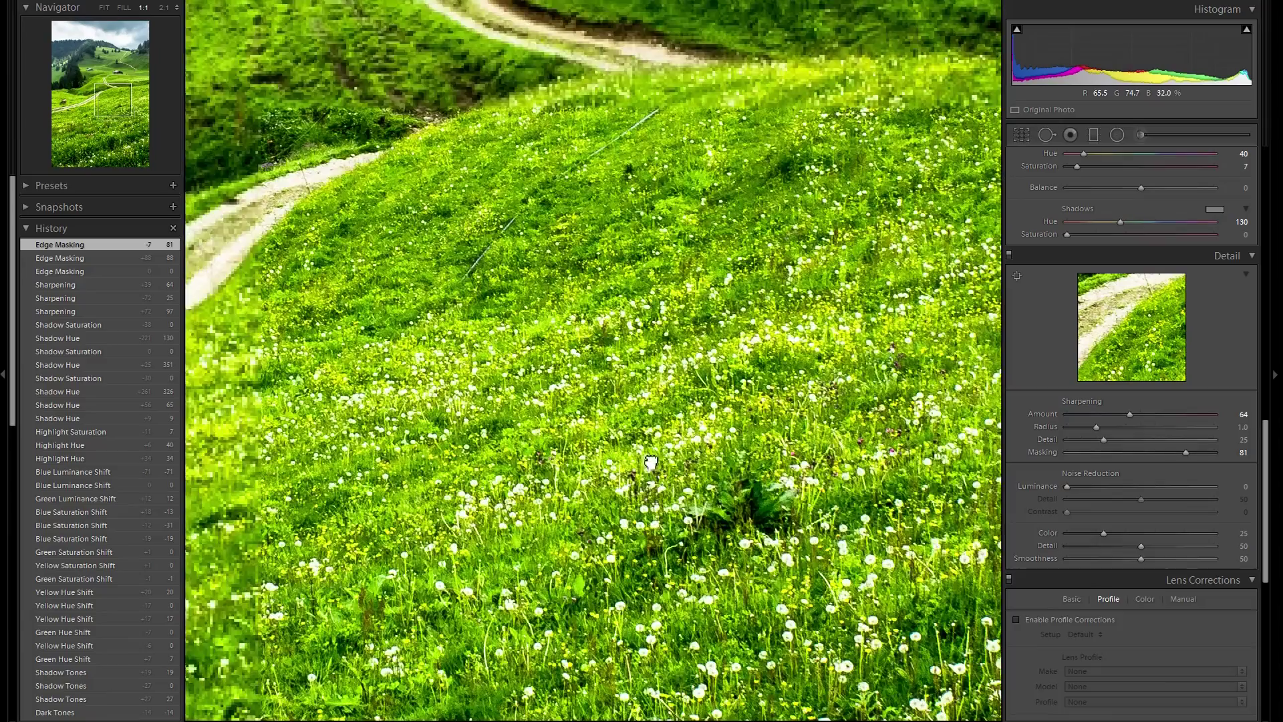
pyautogui.moveTo(713, 229); pyautogui.dragTo(590, 410)
pyautogui.moveTo(769, 291); pyautogui.dragTo(713, 434)
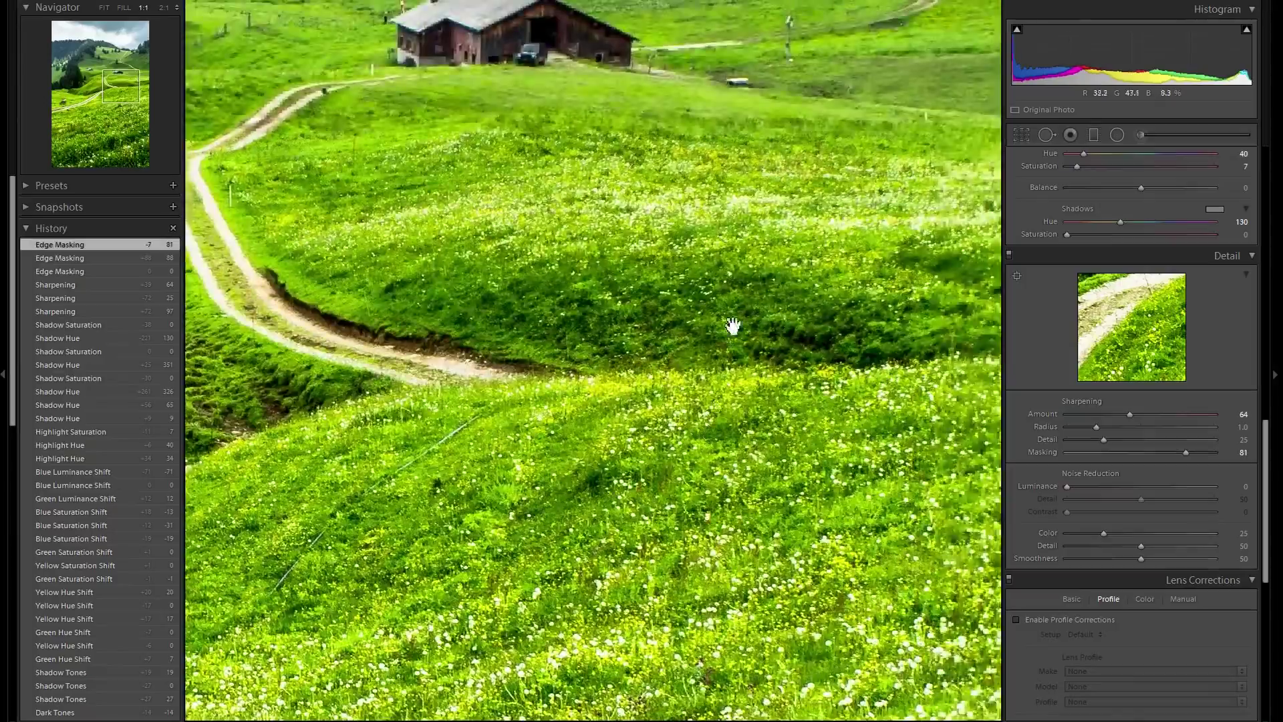
pyautogui.scroll(5, 733, 326)
pyautogui.hscroll(-4, 713, 493)
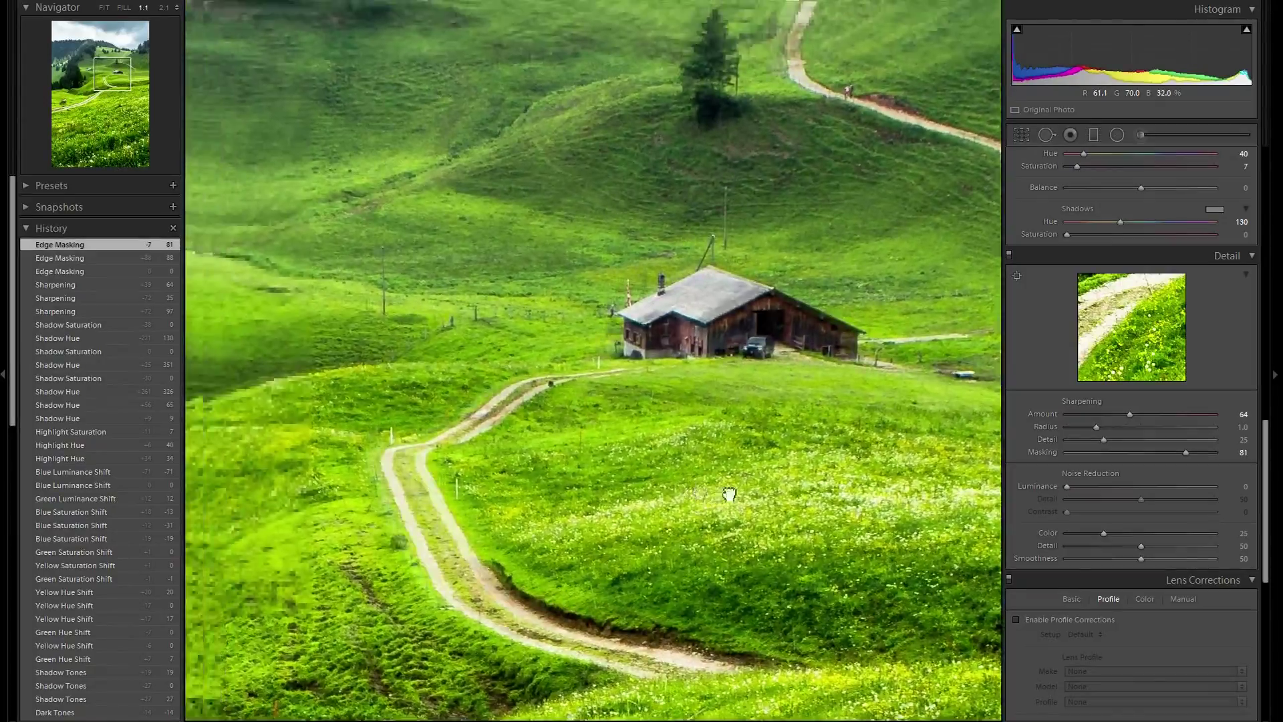
pyautogui.hscroll(-5, 729, 493)
pyautogui.scroll(-3, 729, 493)
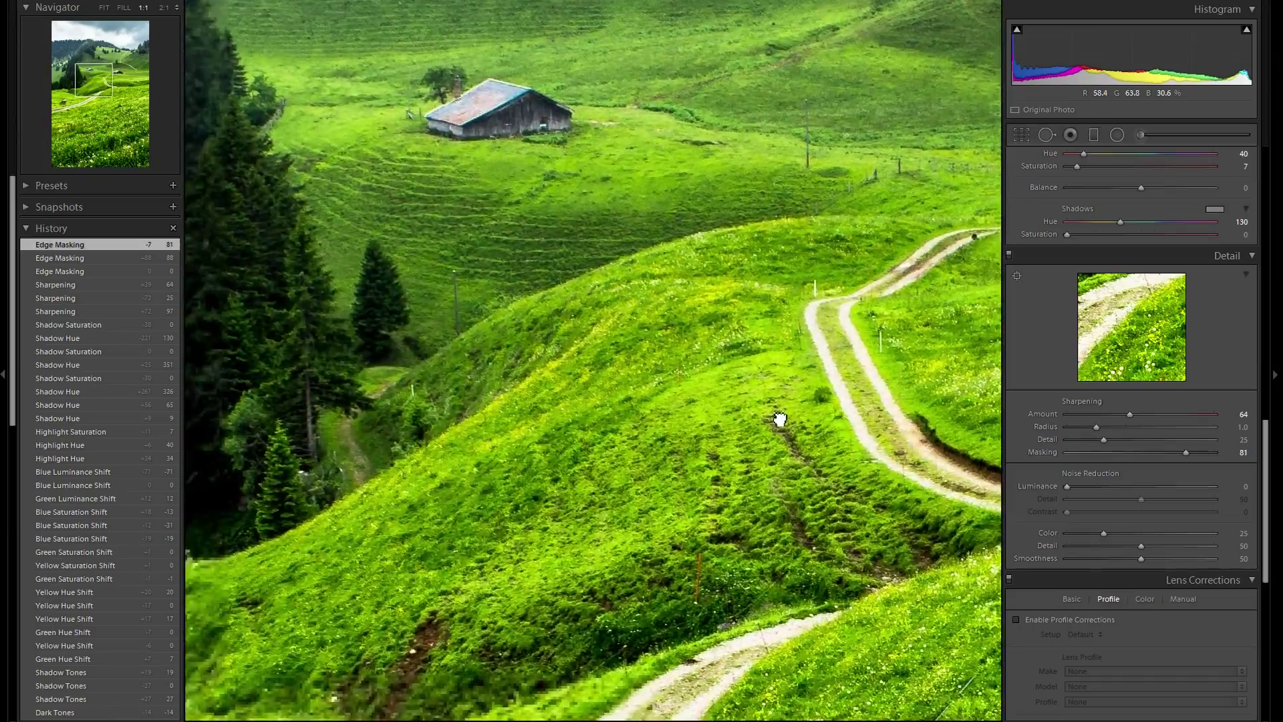
pyautogui.scroll(-3, 780, 419)
pyautogui.hscroll(2, 780, 420)
# - Examine the fine detail and noise in the hillside, around the cow and in the dark fir trees at 1:1
pyautogui.scroll(-4, 1037, 427)
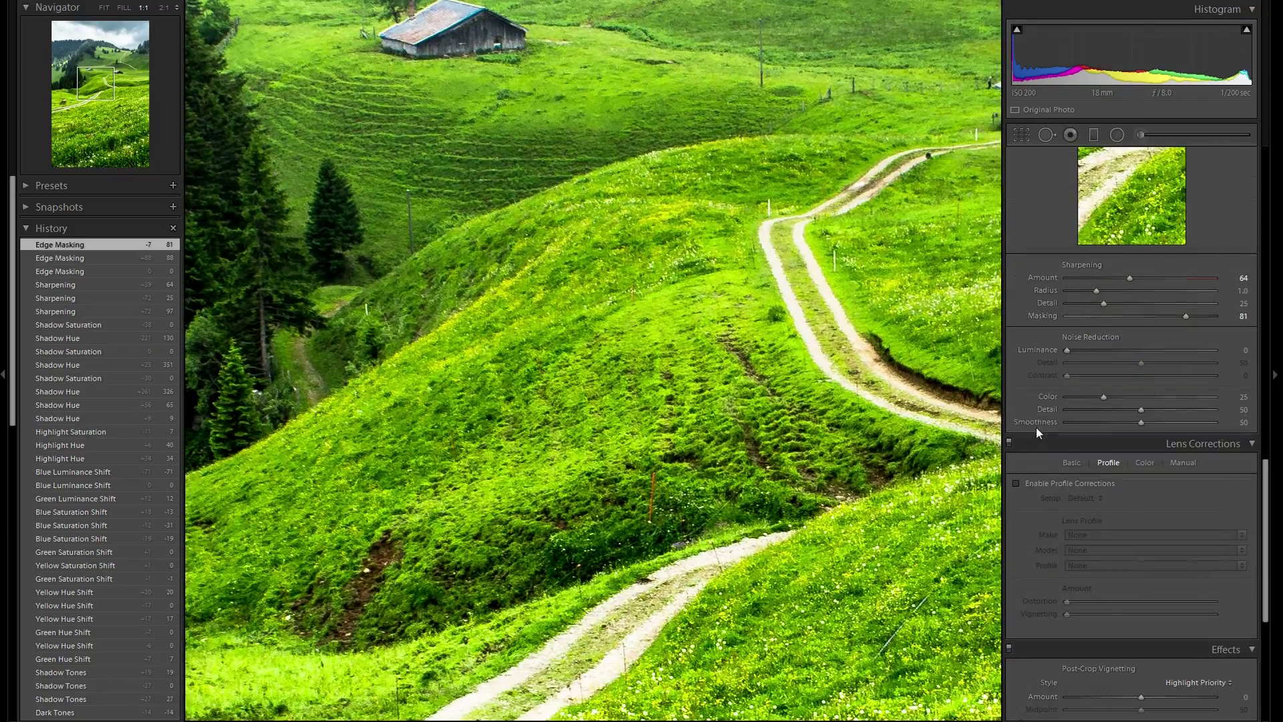
pyautogui.hscroll(10, 739, 287)
pyautogui.scroll(-1, 740, 286)
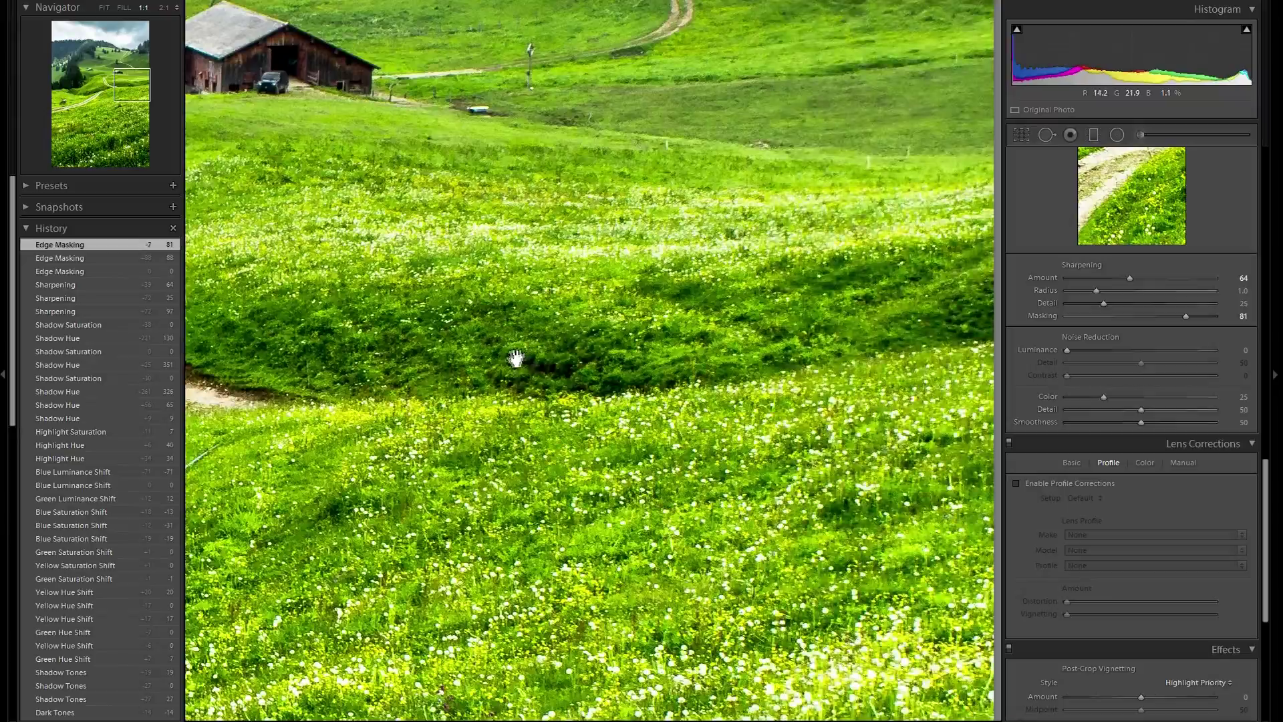
pyautogui.hscroll(-10, 516, 359)
pyautogui.scroll(-1, 516, 359)
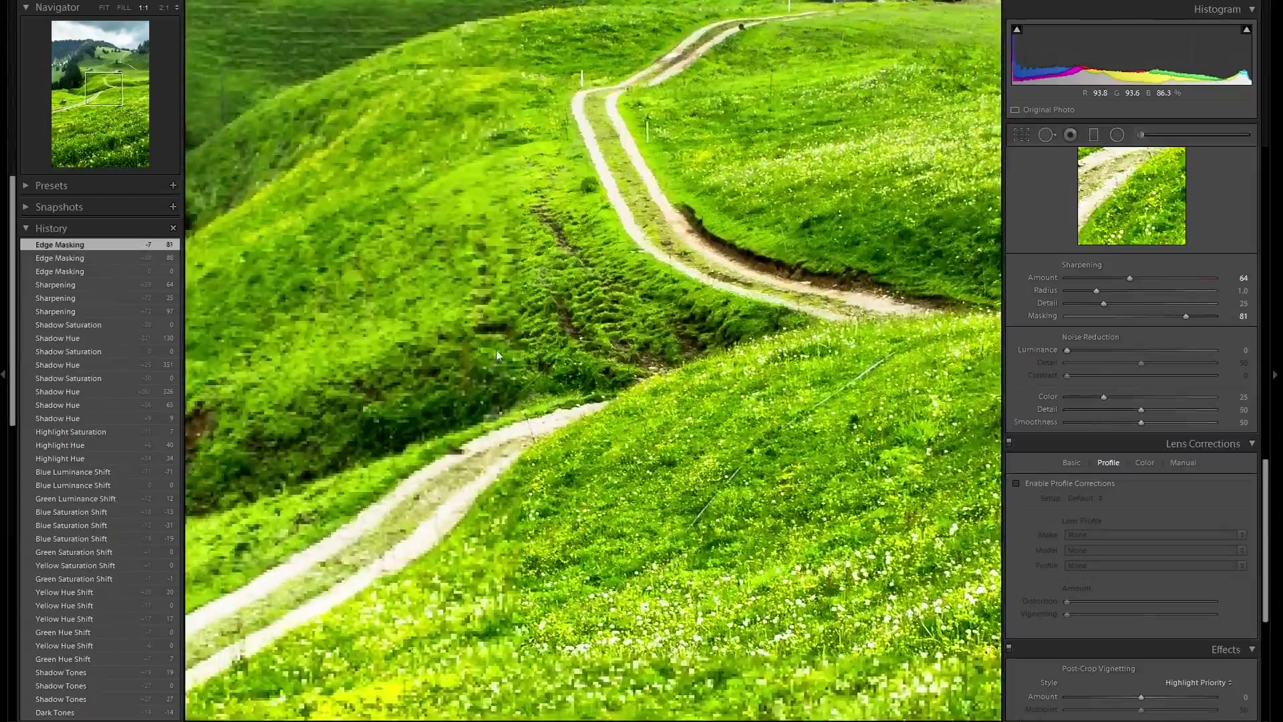
pyautogui.hscroll(-10, 497, 355)
pyautogui.scroll(-1, 497, 356)
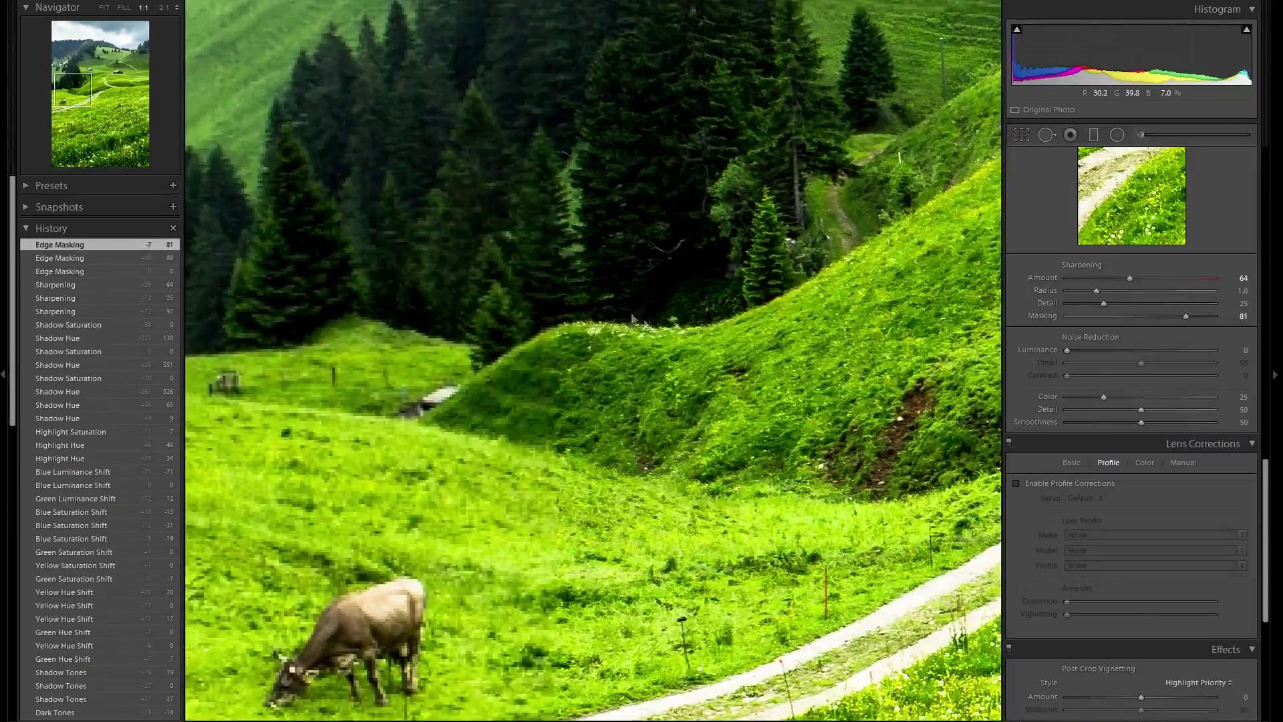
pyautogui.hscroll(-10, 632, 318)
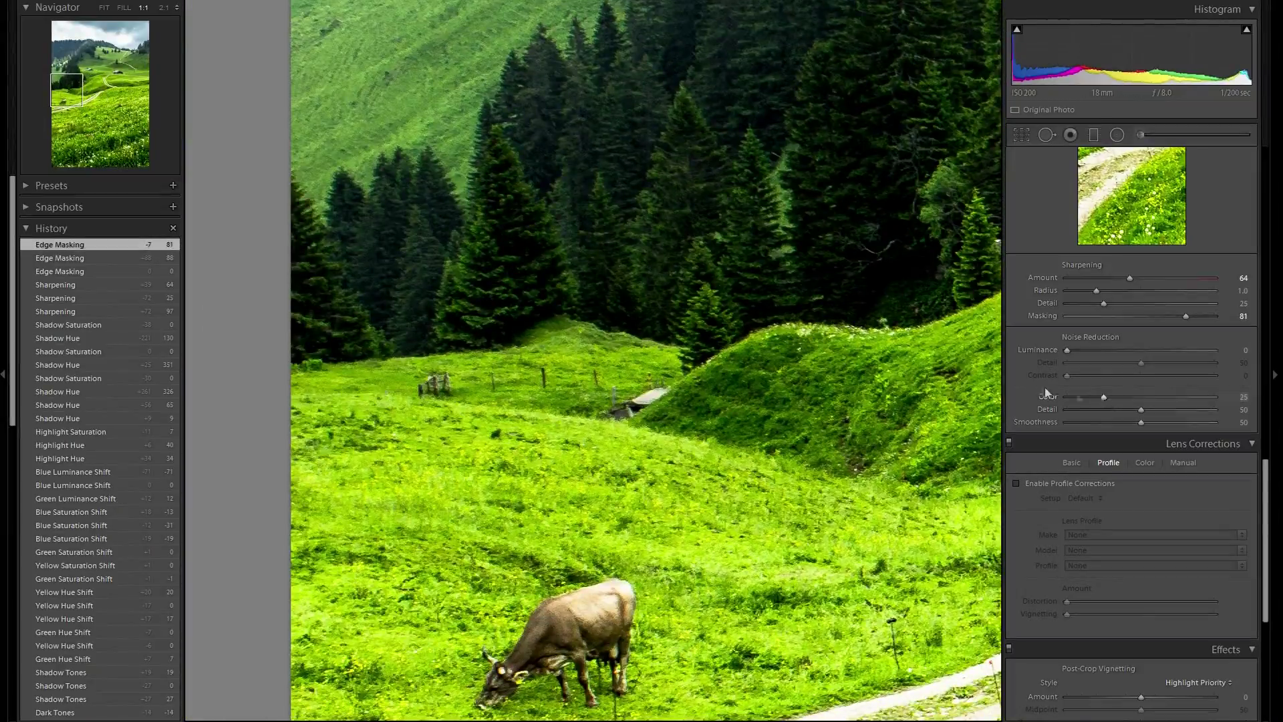
pyautogui.hscroll(5, 842, 351)
pyautogui.scroll(3, 842, 351)
pyautogui.hscroll(2, 795, 407)
pyautogui.scroll(2, 795, 408)
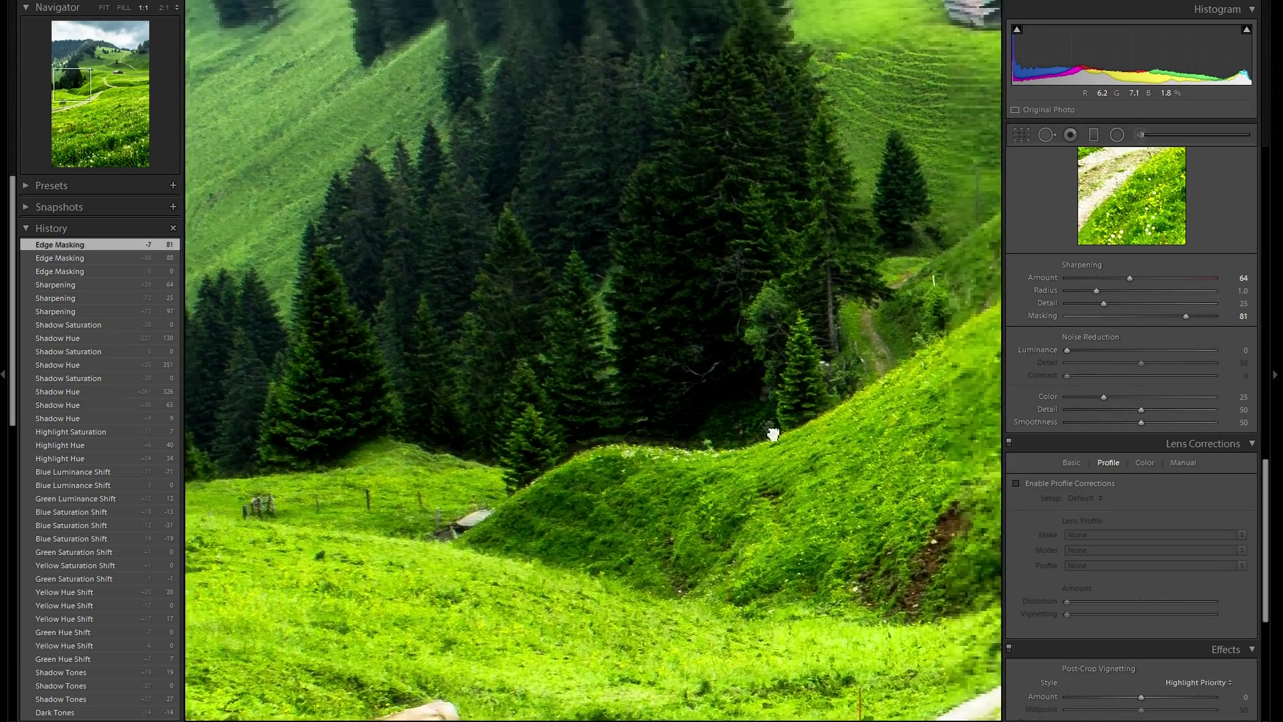
pyautogui.hscroll(-6, 774, 435)
pyautogui.scroll(2, 774, 434)
pyautogui.hscroll(2, 813, 450)
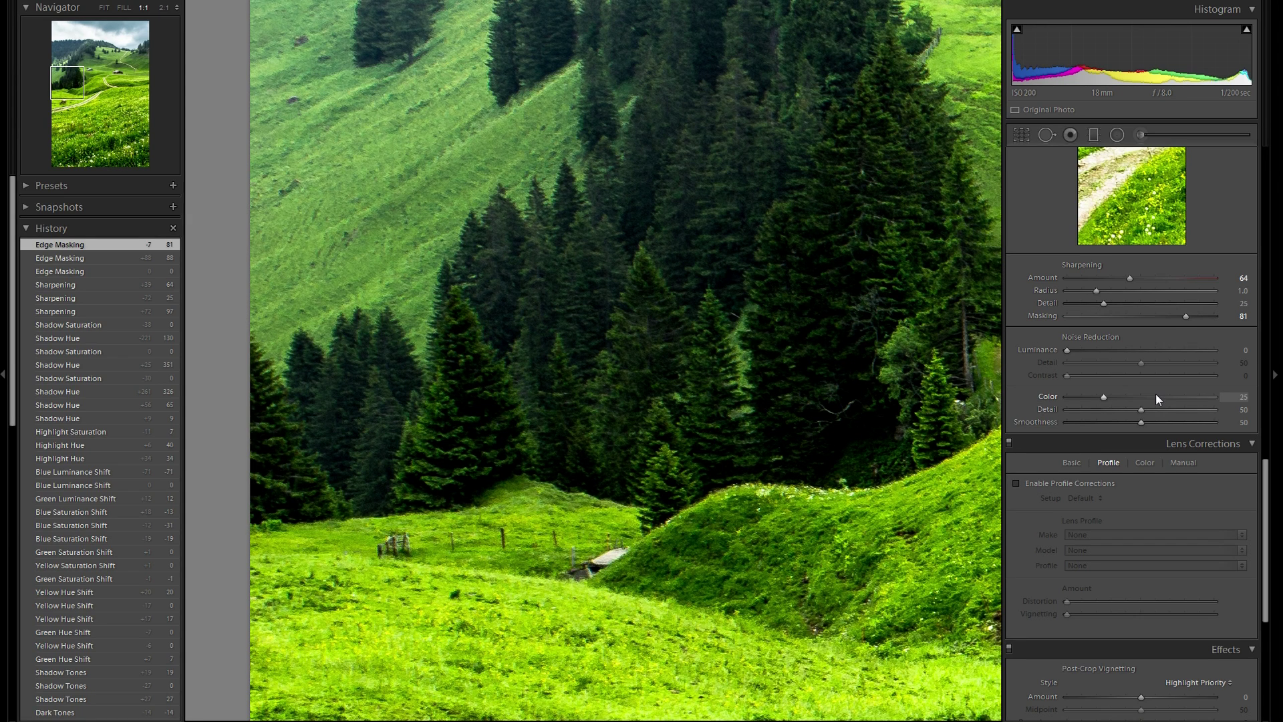
# - Set the color noise reduction to 68, comparing it with the default value
pyautogui.click(1158, 397)
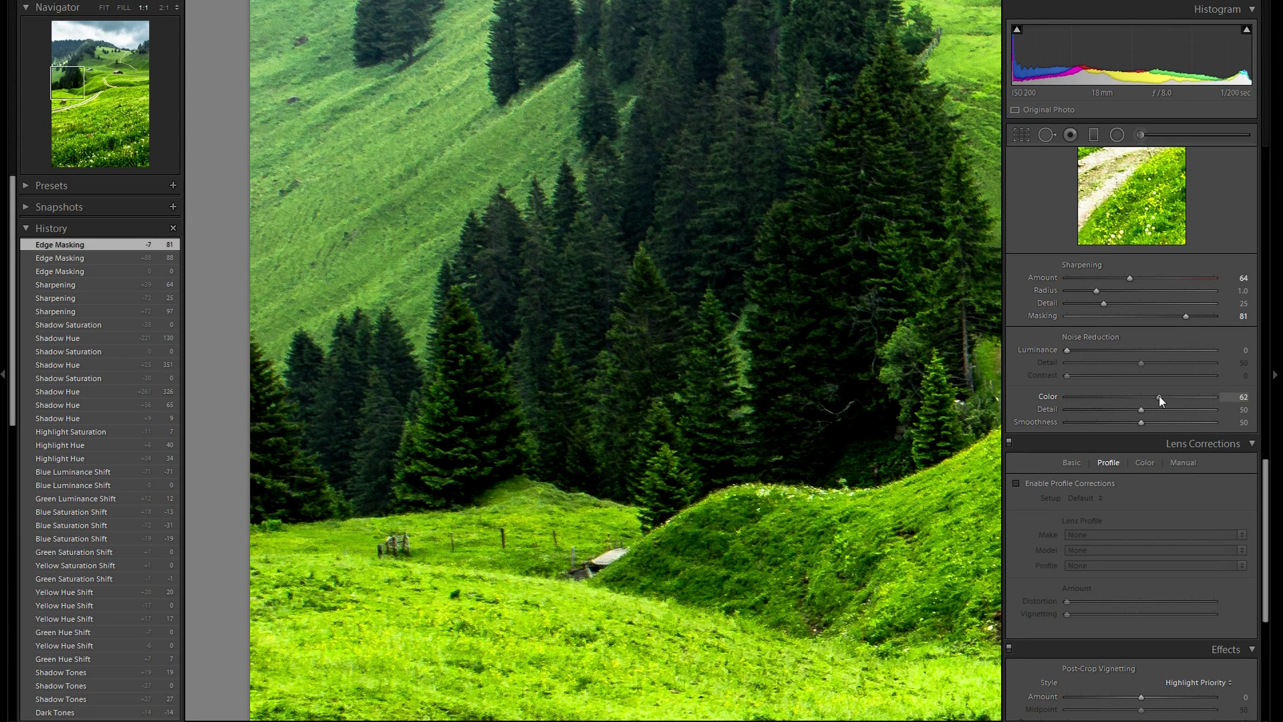
pyautogui.doubleClick(1055, 394)
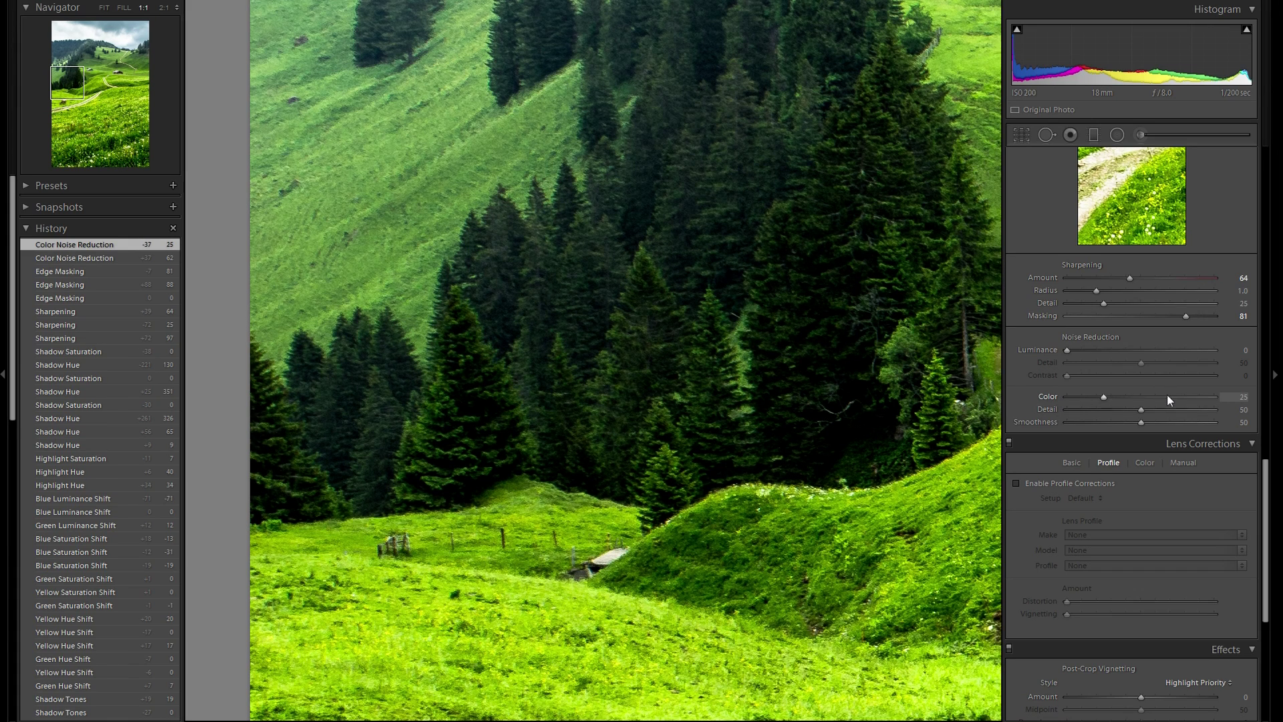
pyautogui.click(1167, 397)
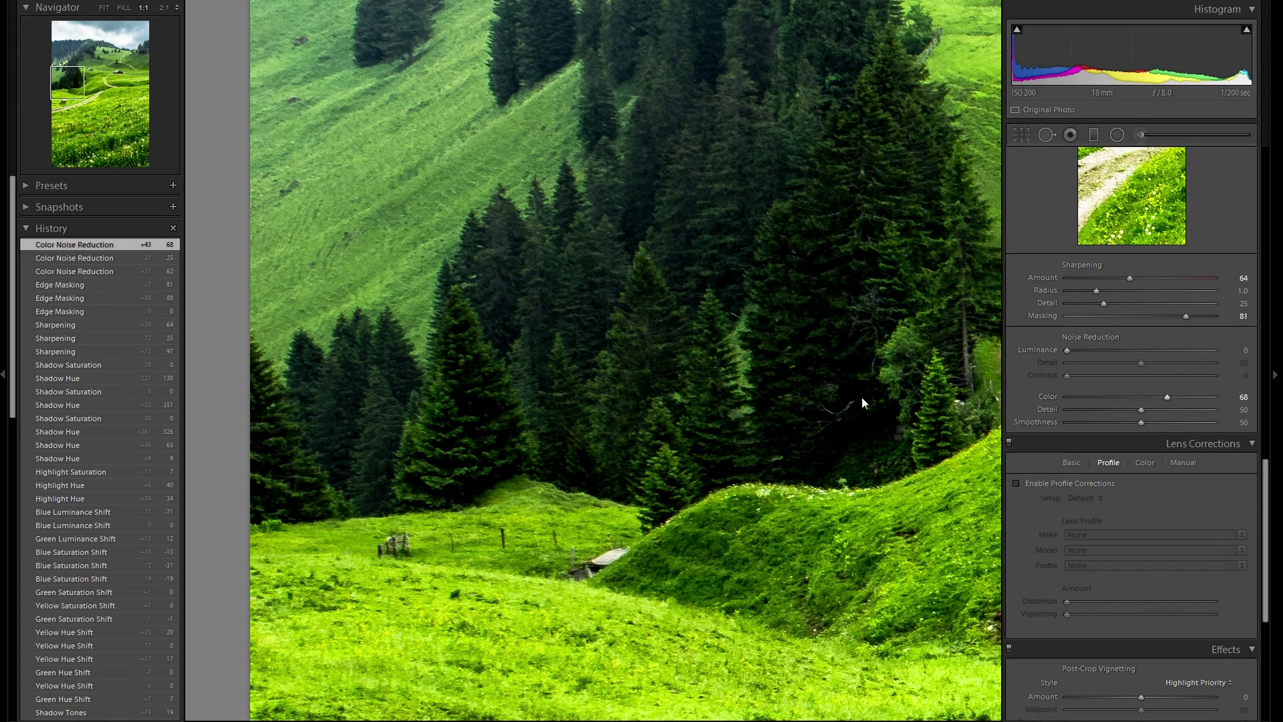
# - Set the color noise reduction to 57, checking the dark fir trees at 1:1
pyautogui.moveTo(861, 395); pyautogui.dragTo(871, 462)
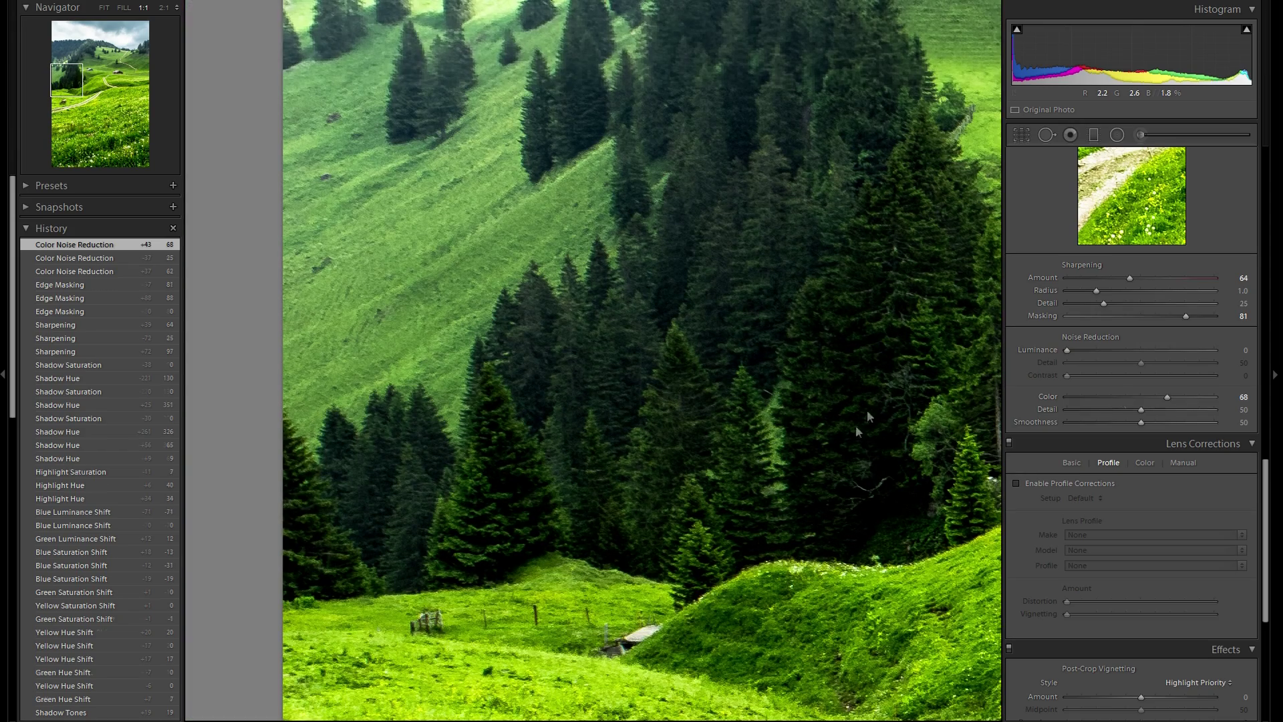
pyautogui.moveTo(1167, 397)
pyautogui.mouseDown()
pyautogui.moveTo(1148, 400)
pyautogui.moveTo(1172, 397)
pyautogui.mouseUp()
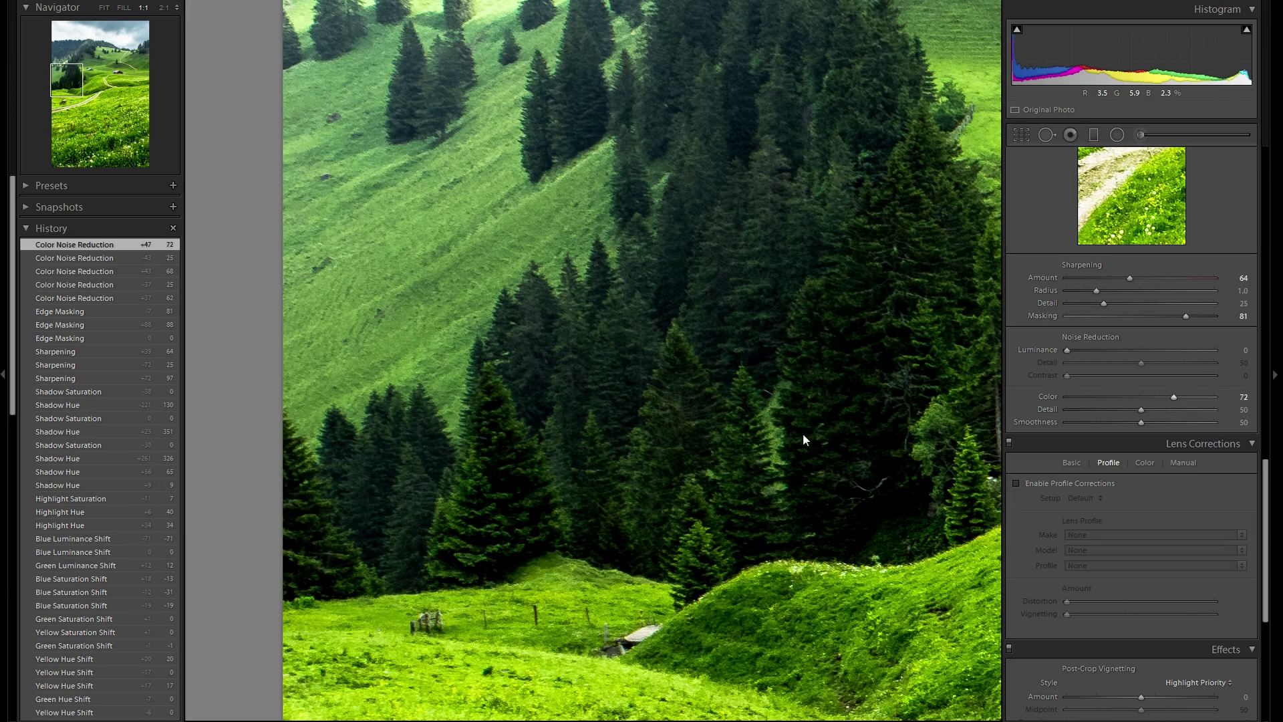
pyautogui.moveTo(803, 433); pyautogui.dragTo(779, 399)
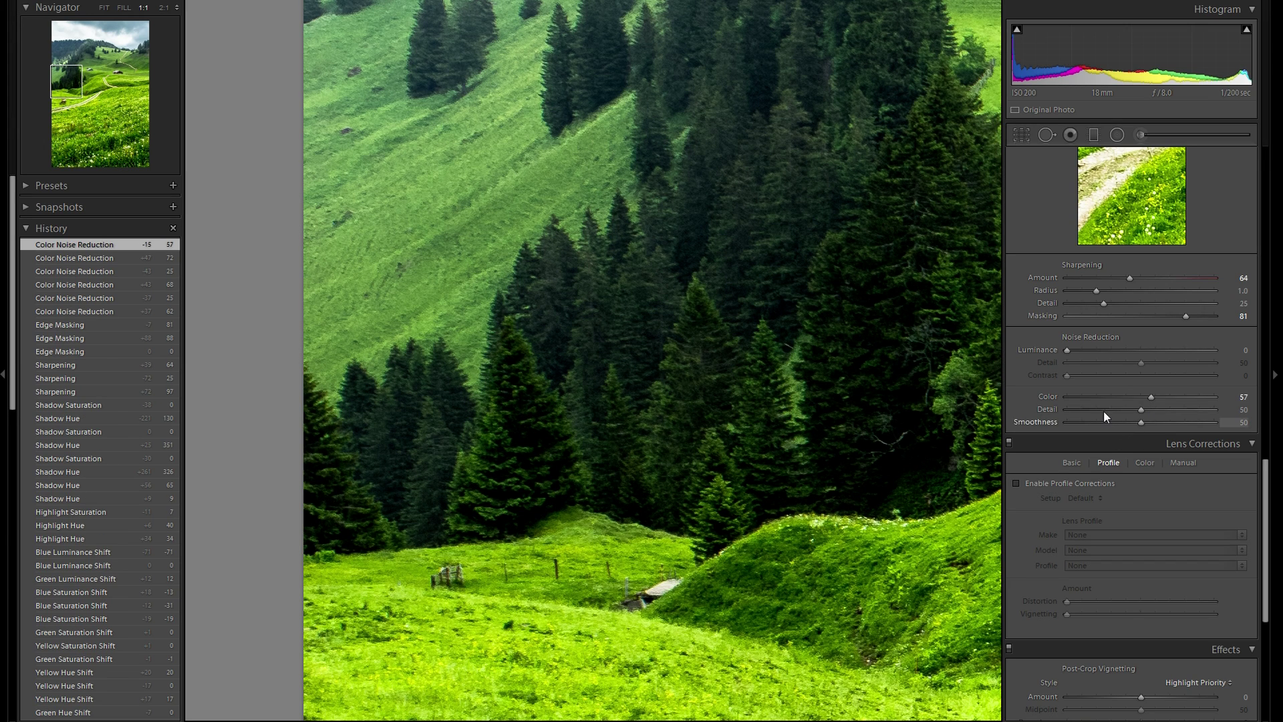
# - Enable lens profile corrections with the Canon EF-S 18-55mm f/3.5-5.6 IS lens and its Adobe profile
pyautogui.scroll(-3, 1104, 408)
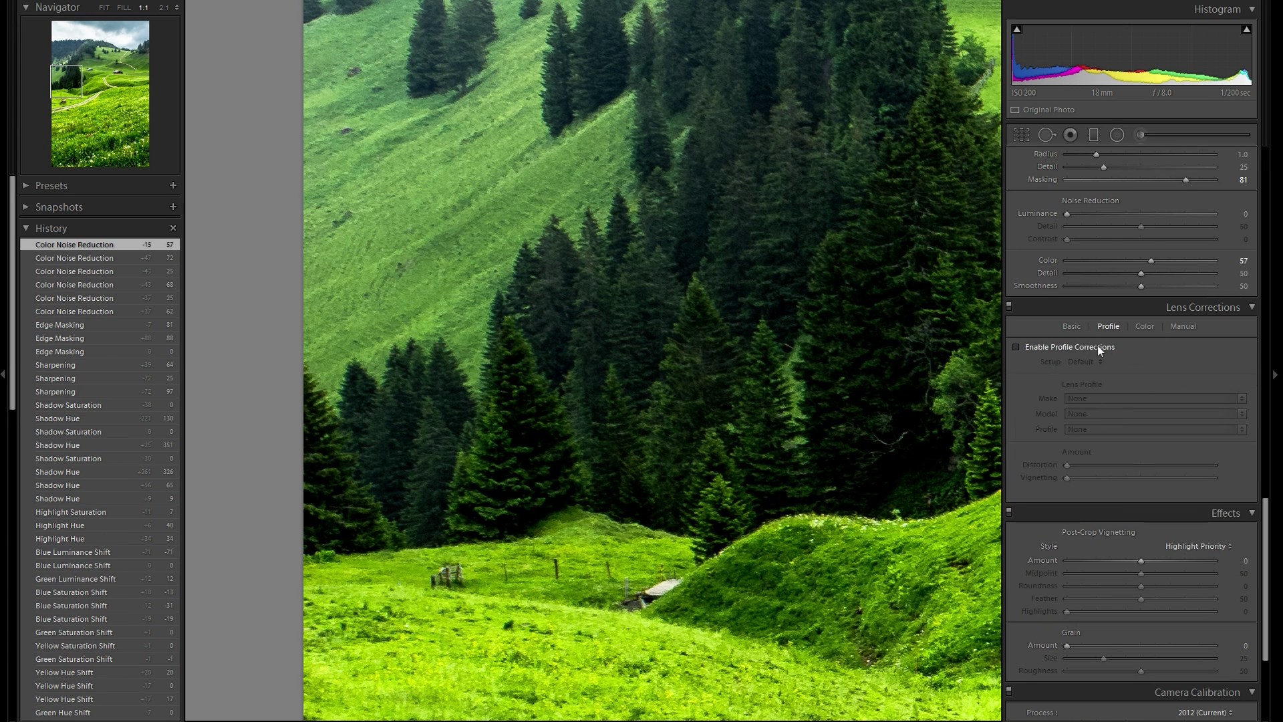
pyautogui.click(1090, 347)
pyautogui.click(1112, 399)
pyautogui.click(1176, 426)
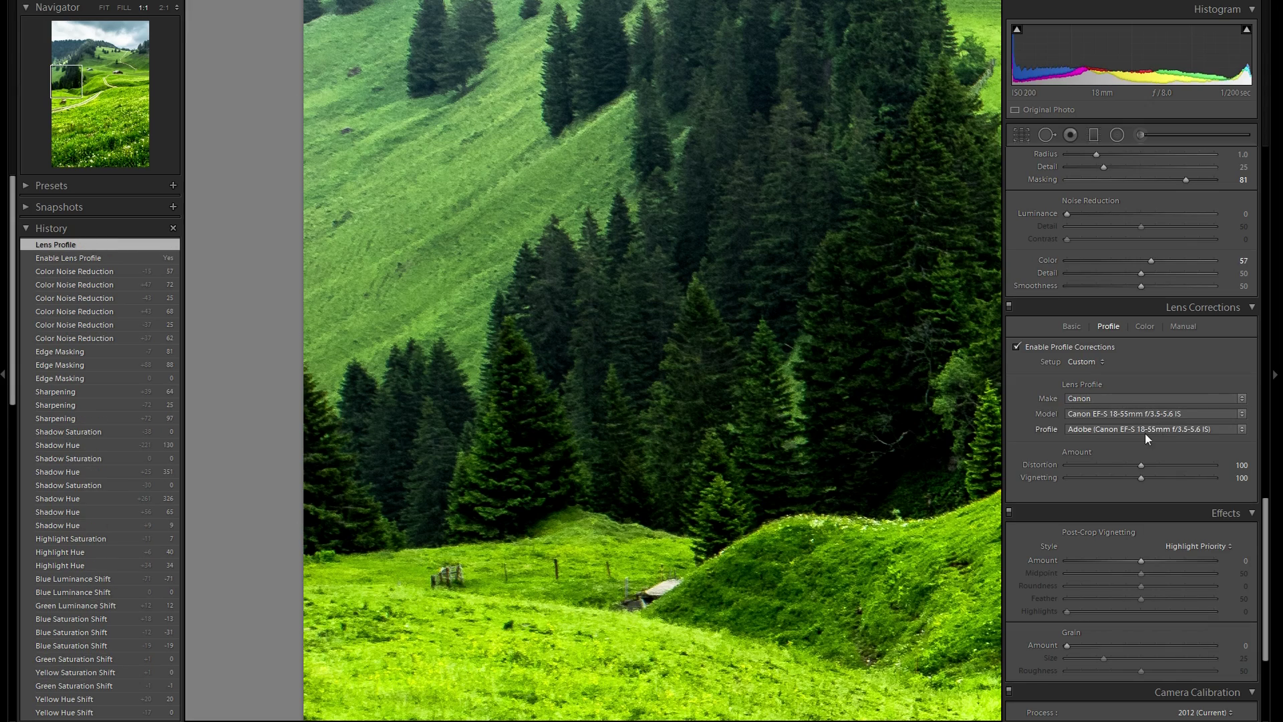
# - Compare the whole photo with and without the profile corrections, and set the profile's vignetting amount to 0
pyautogui.click(897, 472)
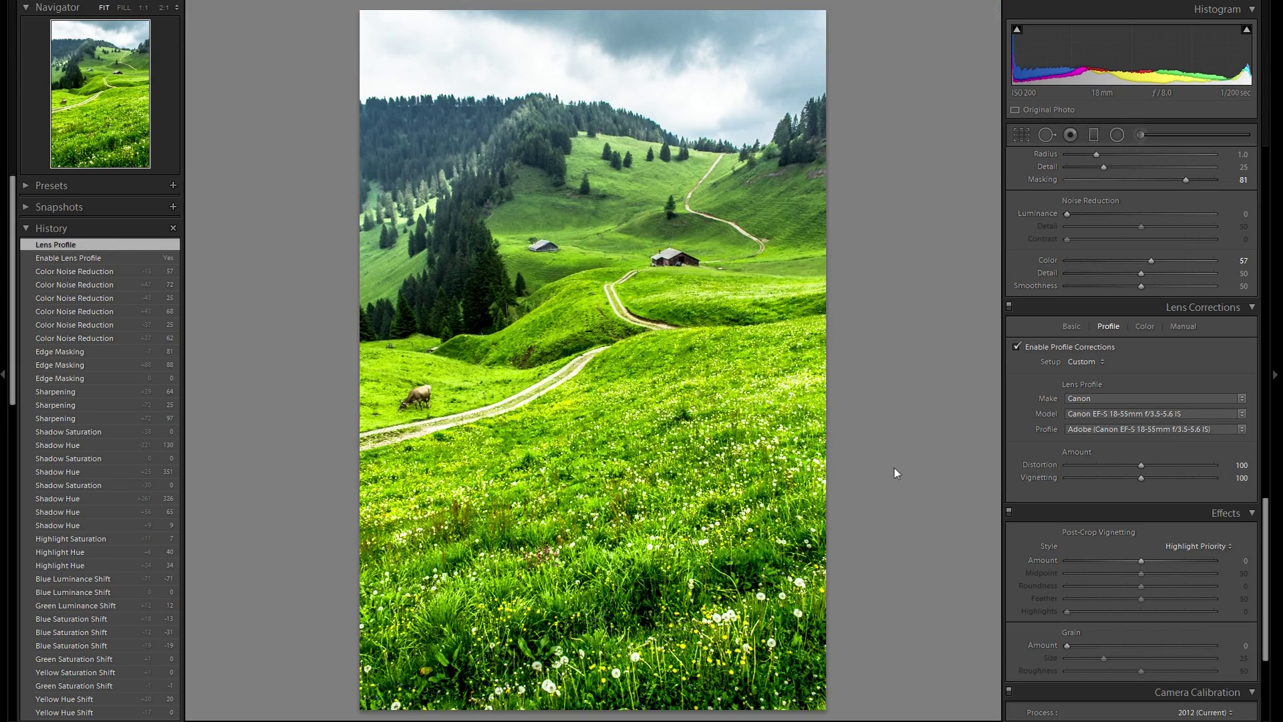
pyautogui.click(1016, 347)
pyautogui.click(1016, 345)
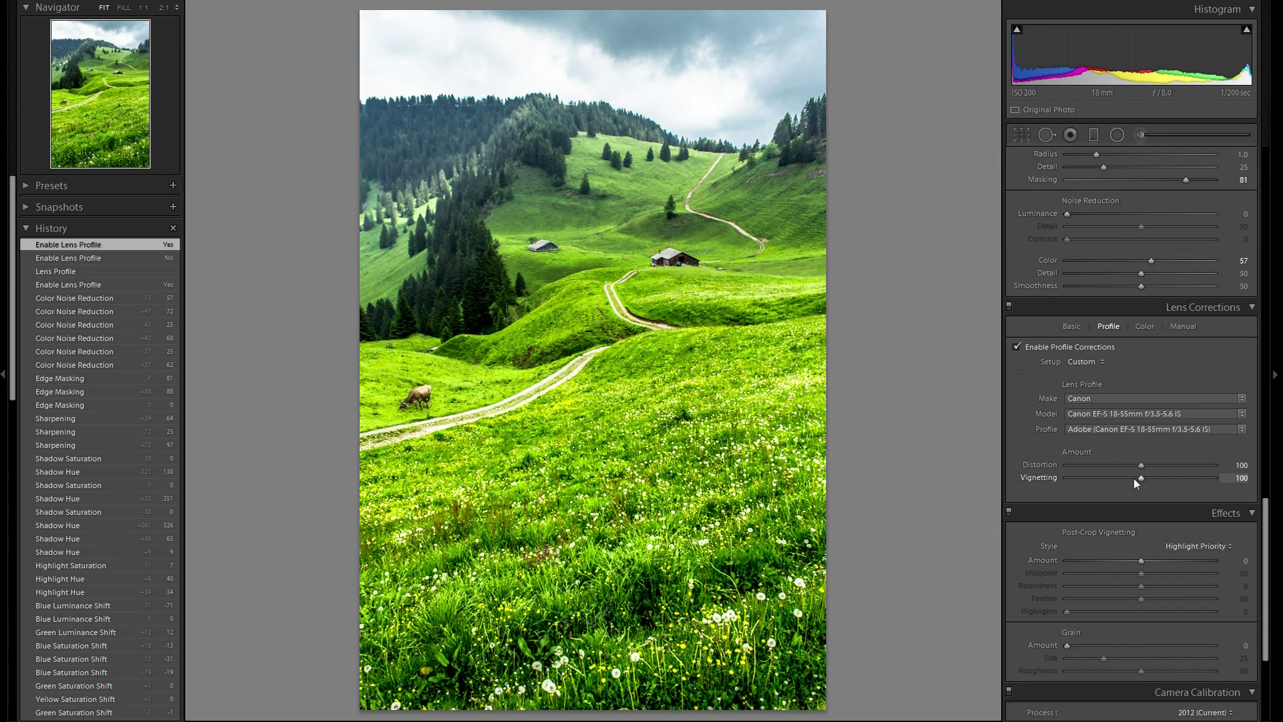
pyautogui.moveTo(1141, 480); pyautogui.dragTo(1133, 484)
pyautogui.moveTo(1055, 487)
pyautogui.mouseDown()
pyautogui.moveTo(1133, 480)
pyautogui.moveTo(1021, 491)
pyautogui.moveTo(1074, 480)
pyautogui.moveTo(1046, 485)
pyautogui.mouseUp()
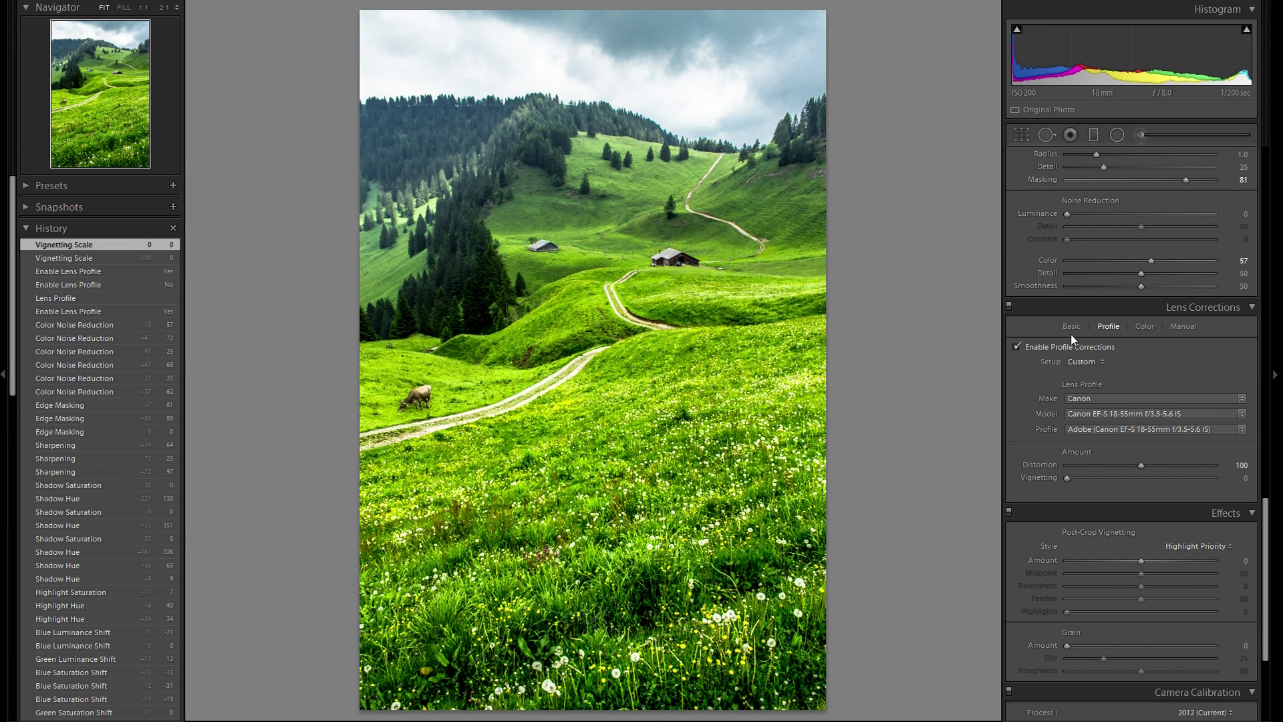
# - Turn on chromatic aberration removal and inspect the forested ridge against the sky at 1:1
pyautogui.click(1143, 329)
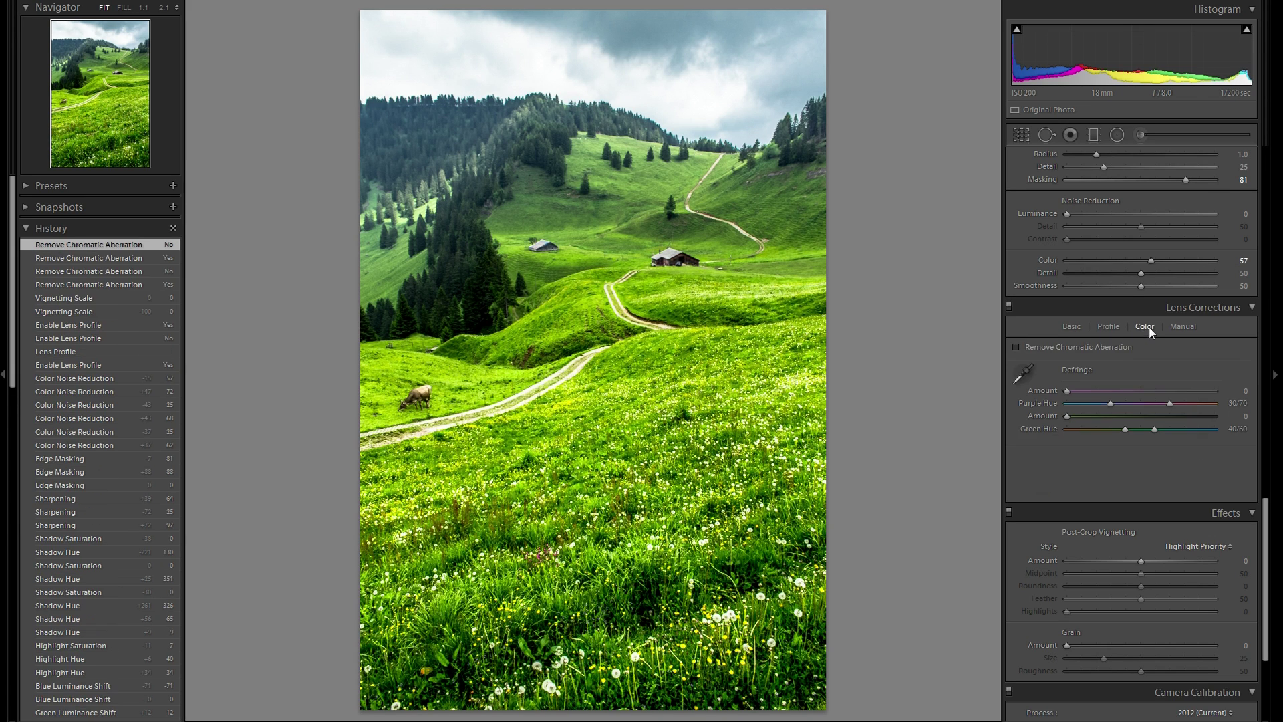
pyautogui.click(1070, 347)
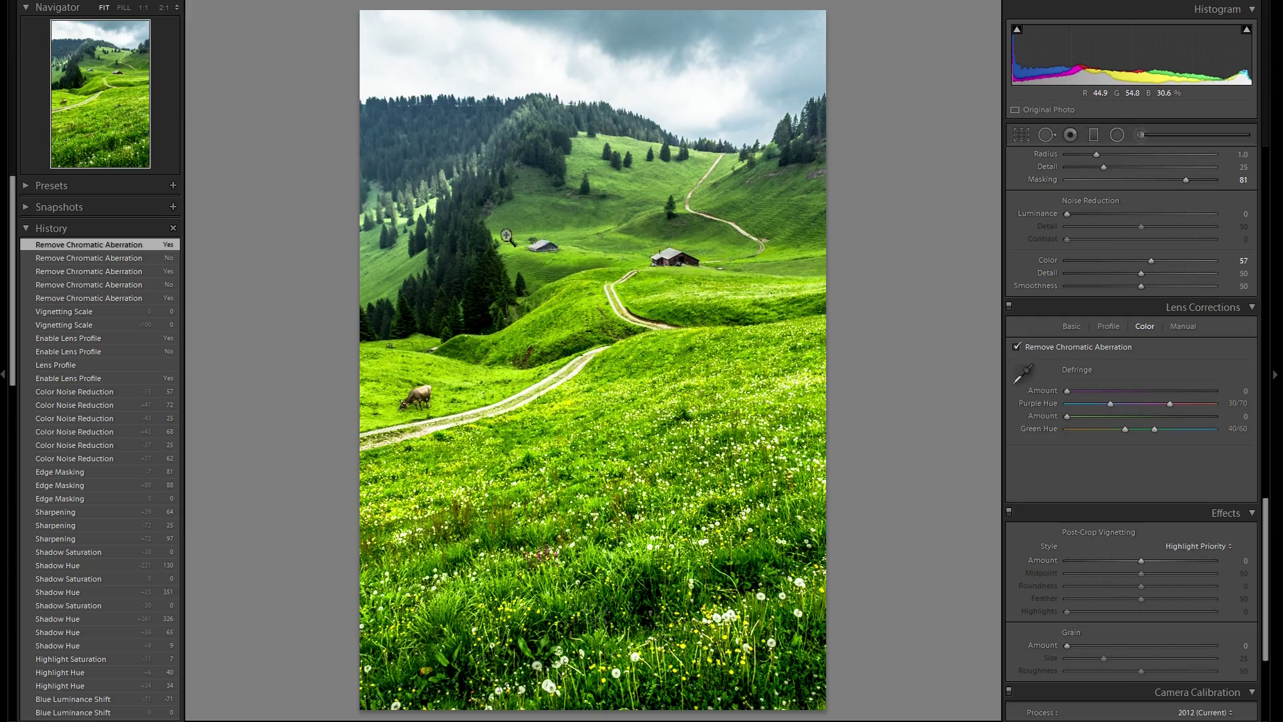
pyautogui.click(512, 214)
pyautogui.moveTo(508, 150); pyautogui.dragTo(681, 316)
pyautogui.moveTo(741, 206); pyautogui.dragTo(760, 340)
pyautogui.moveTo(610, 146); pyautogui.dragTo(567, 300)
pyautogui.moveTo(654, 277); pyautogui.dragTo(716, 269)
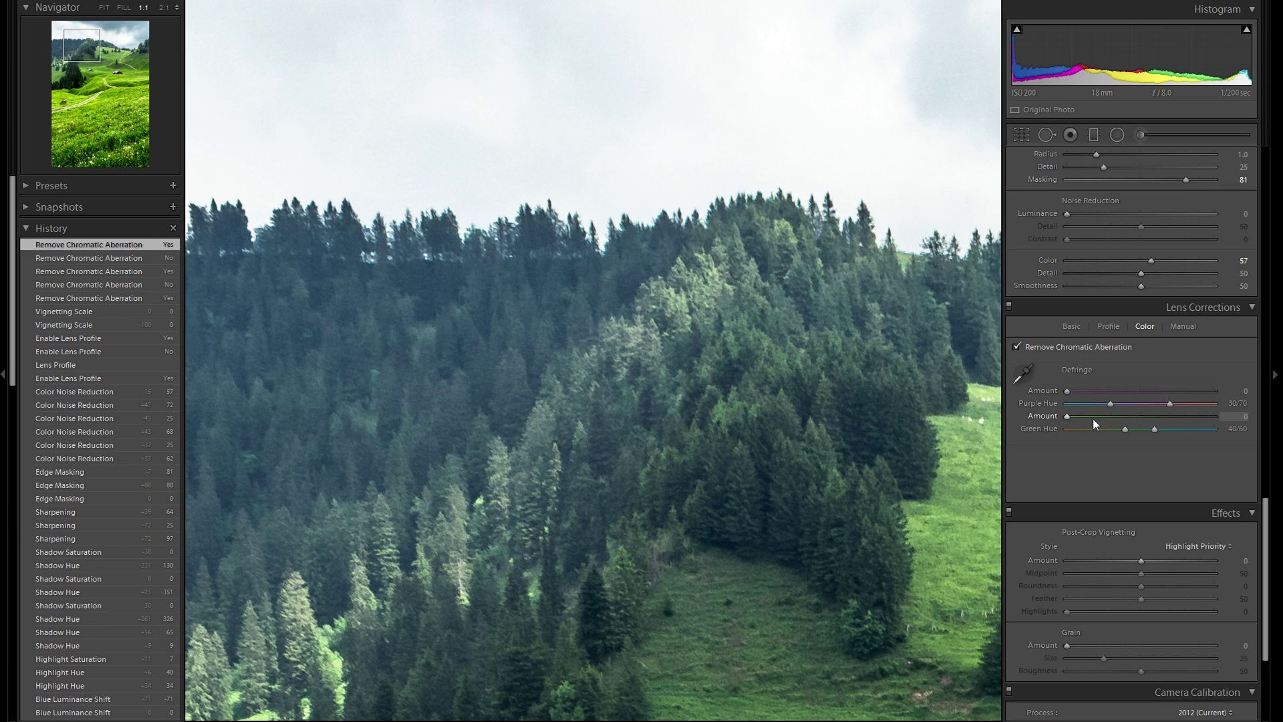
# - Set the green defringe amount to 5 and its green hue range to 40/70
pyautogui.click(1093, 416)
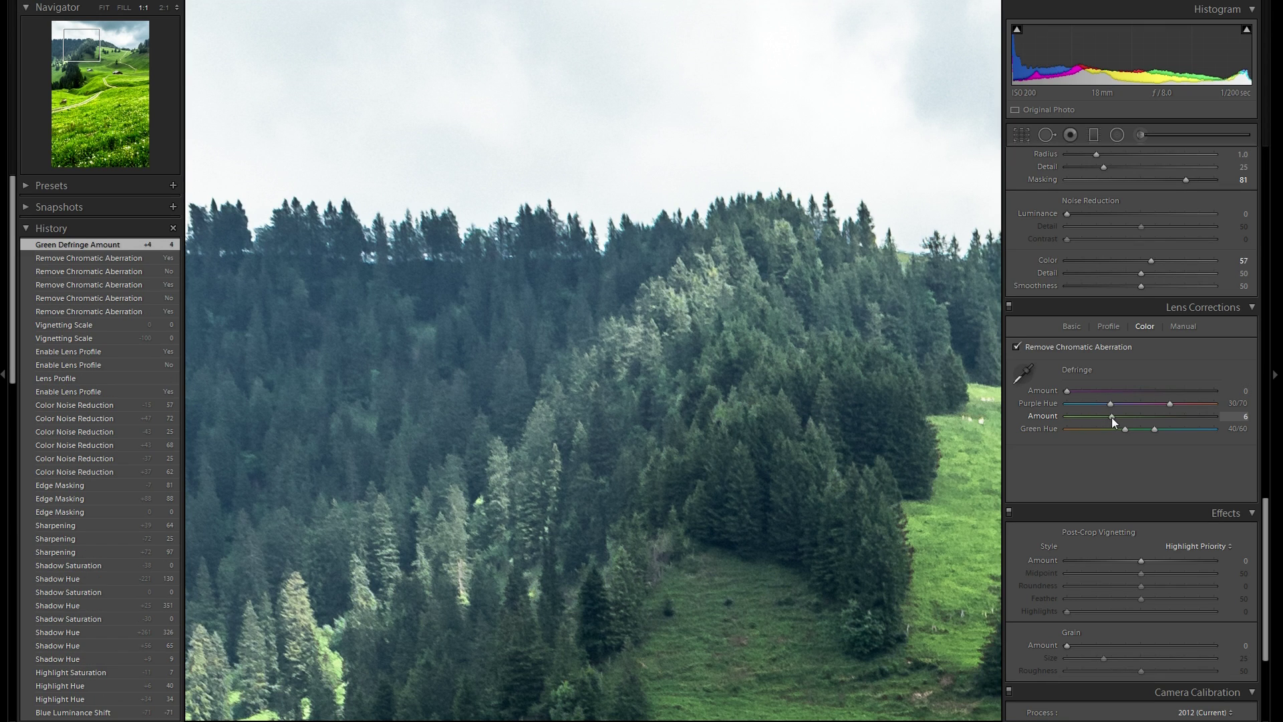
pyautogui.moveTo(1113, 417); pyautogui.dragTo(1054, 417)
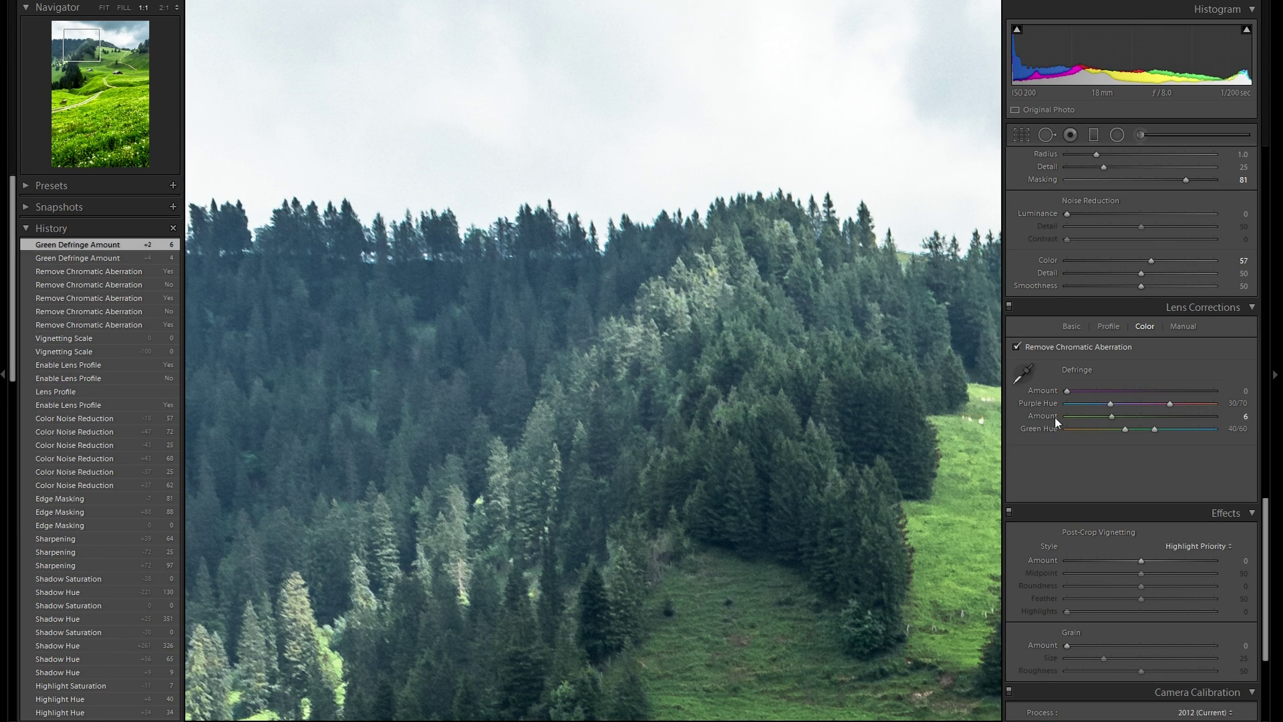
pyautogui.click(1101, 416)
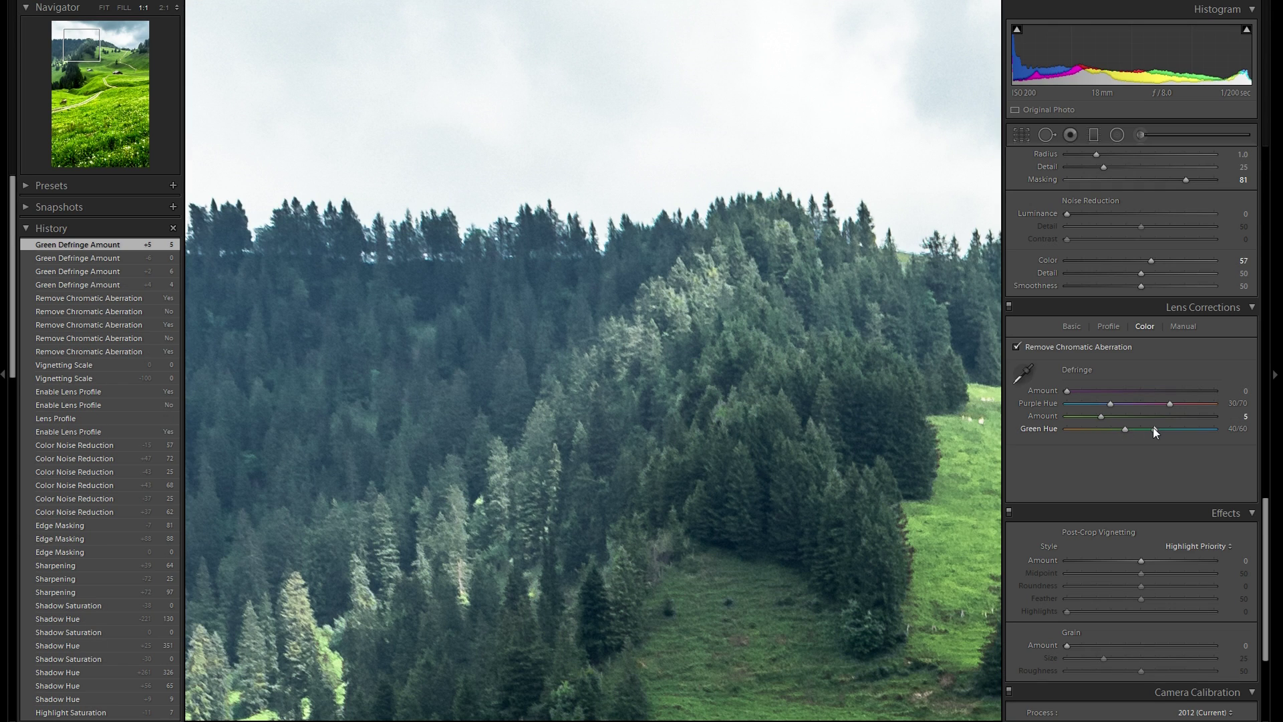
pyautogui.moveTo(1154, 429); pyautogui.dragTo(1162, 428)
pyautogui.moveTo(1163, 431); pyautogui.dragTo(1169, 430)
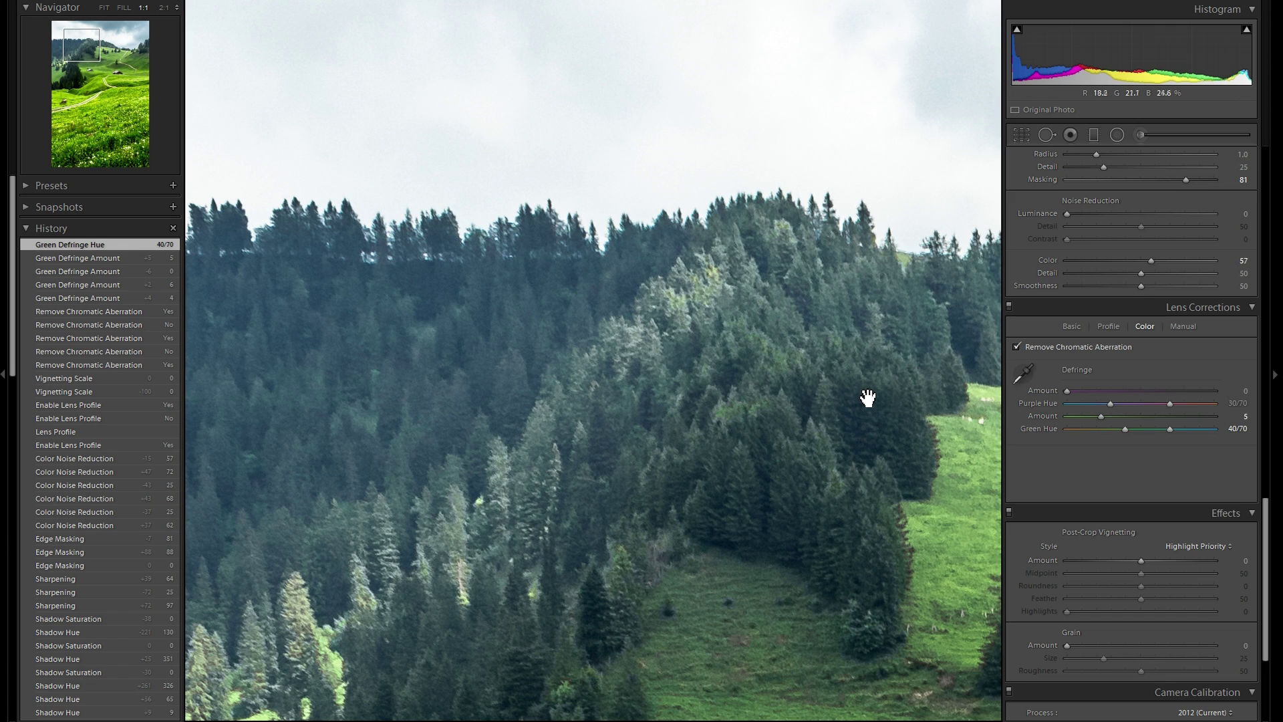
# - Compare the tree line along the ridge with chromatic aberration removal off and on
pyautogui.click(1016, 347)
pyautogui.click(1034, 347)
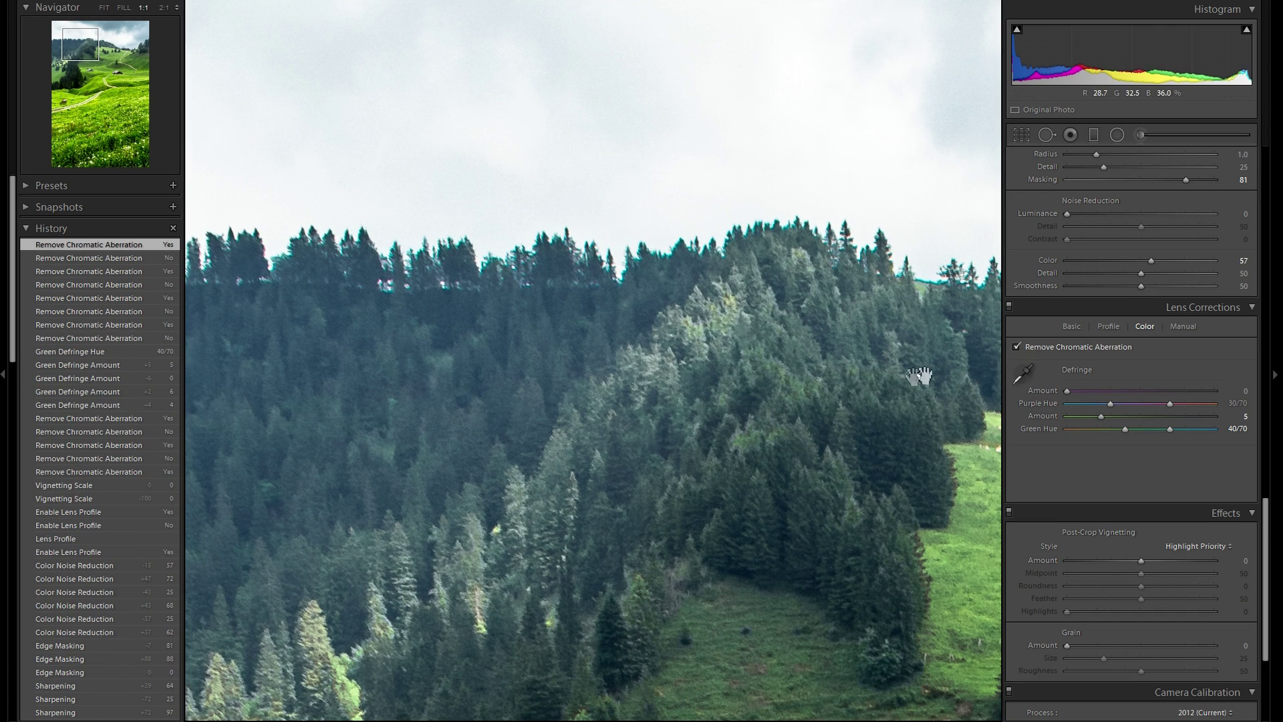
pyautogui.moveTo(876, 379); pyautogui.dragTo(762, 362)
pyautogui.moveTo(837, 377); pyautogui.dragTo(706, 355)
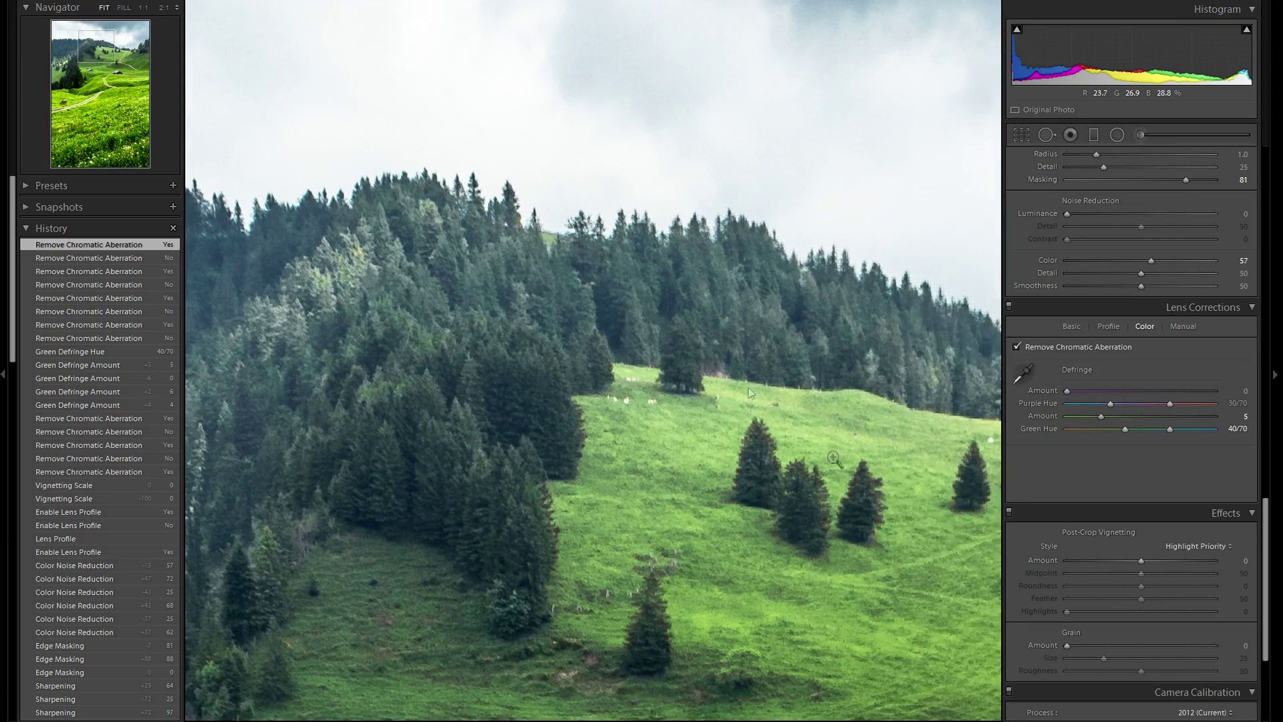
pyautogui.click(705, 354)
# - Set the post-crop vignetting amount to −10 with Highlight Priority, keeping the midpoint at its default of 50
pyautogui.scroll(-5, 1136, 415)
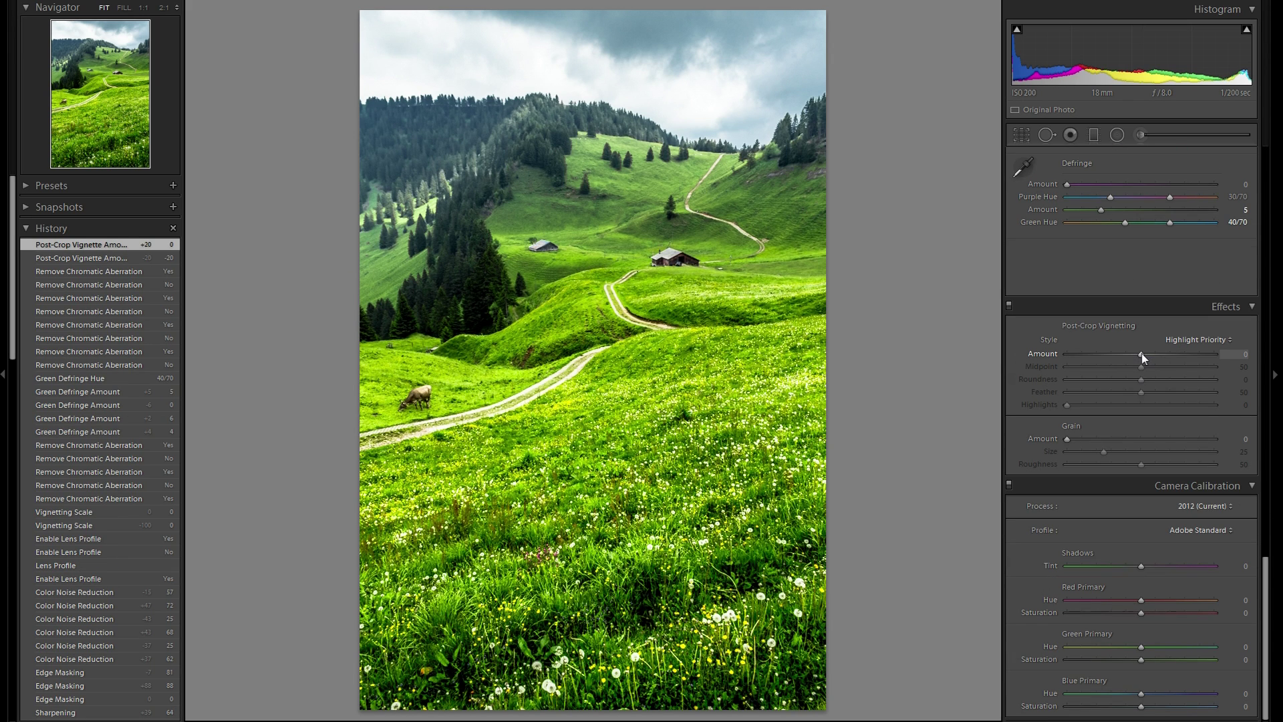
pyautogui.moveTo(1143, 358); pyautogui.dragTo(1128, 356)
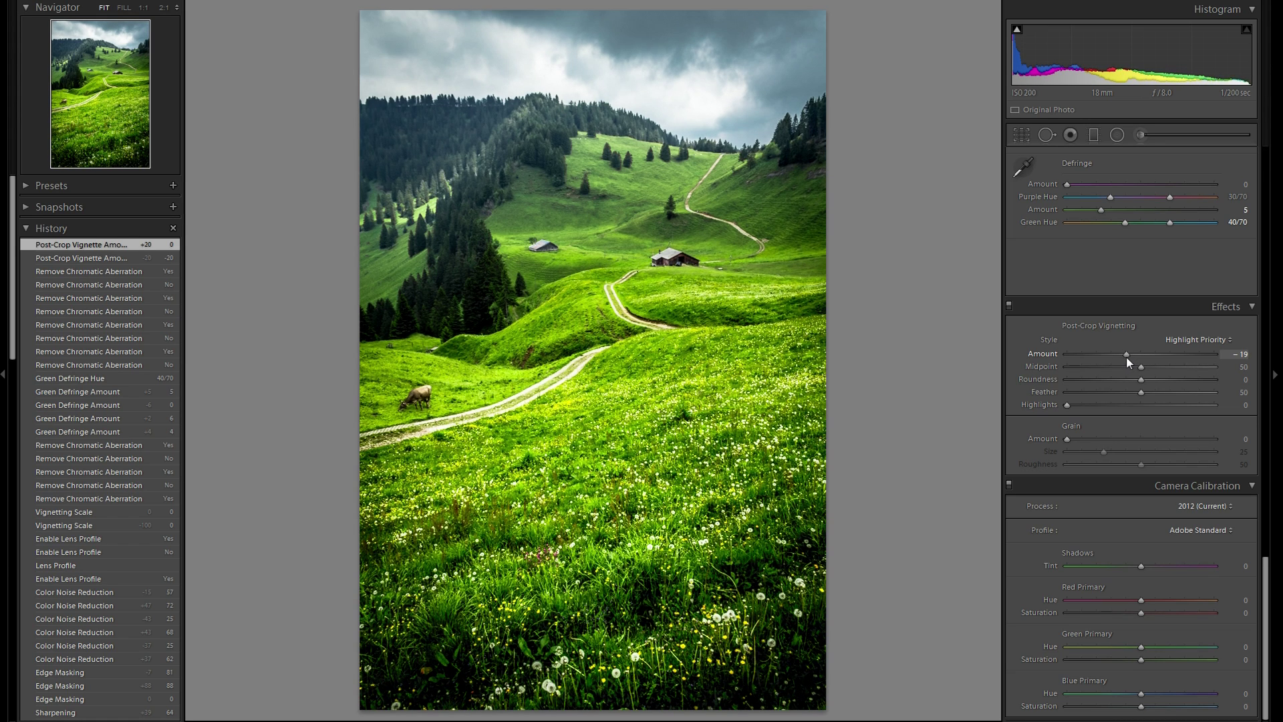
pyautogui.moveTo(1126, 356); pyautogui.dragTo(1174, 369)
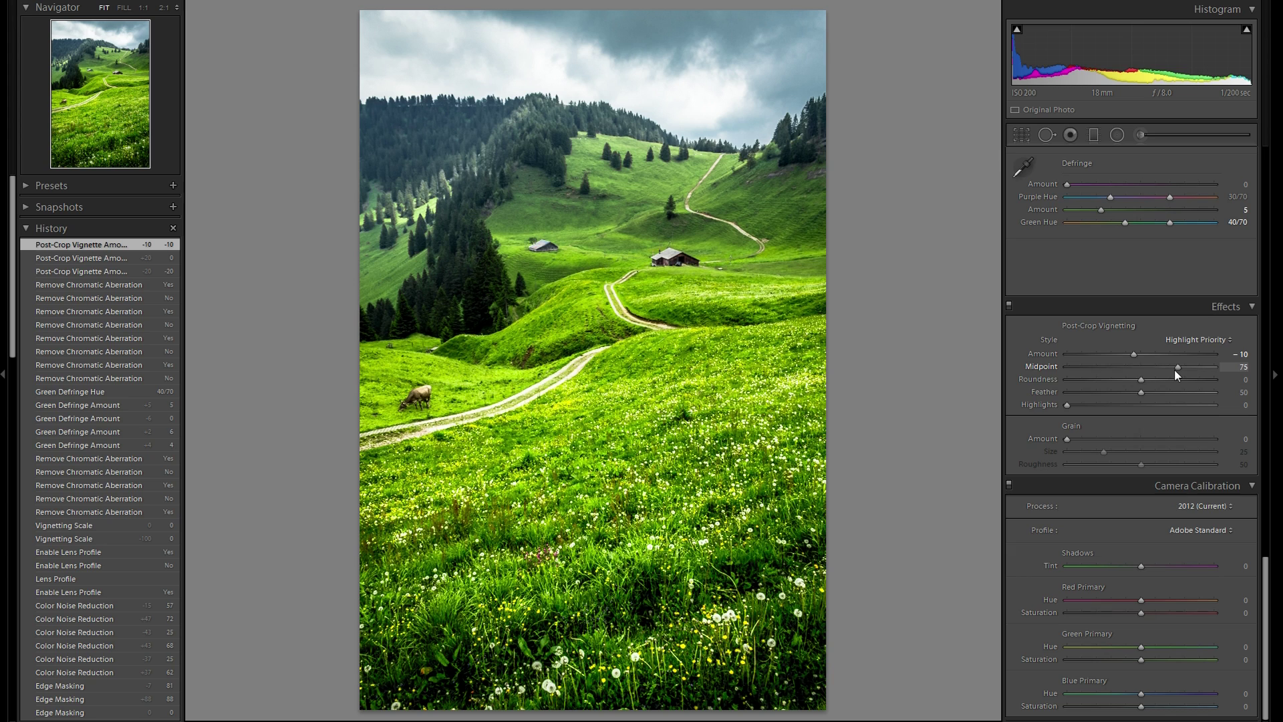
pyautogui.doubleClick(1033, 368)
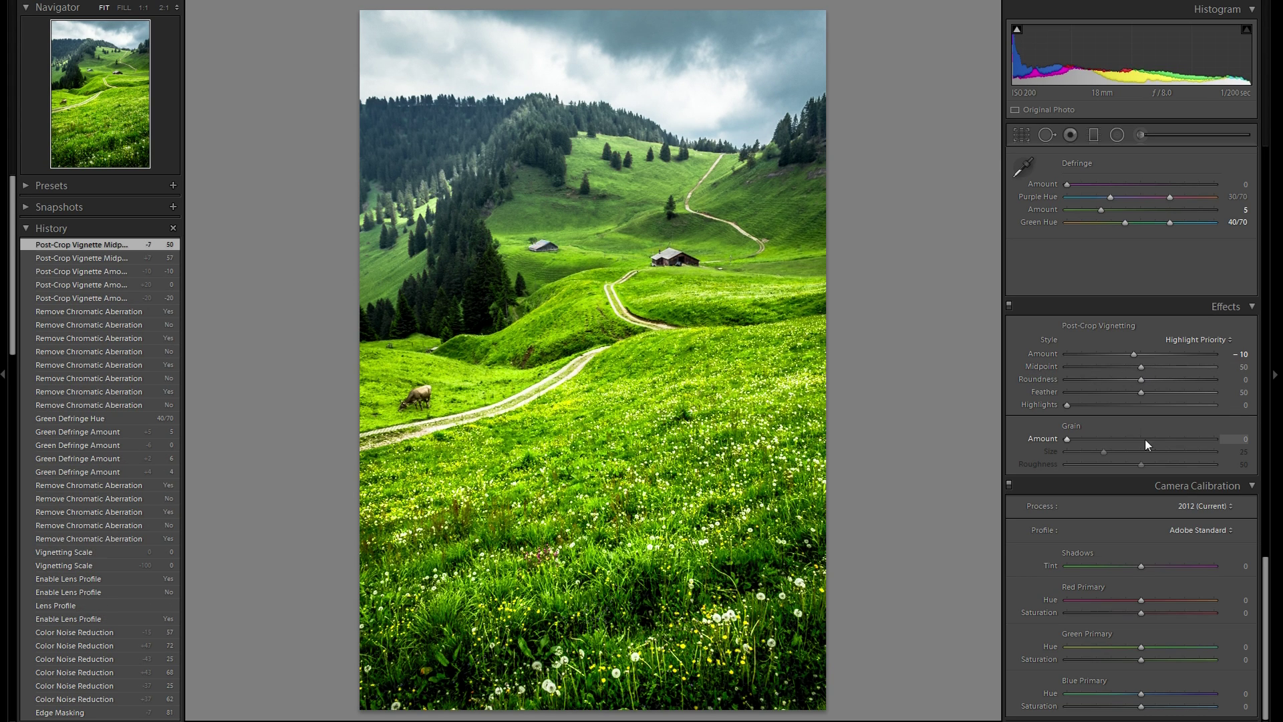
# - Try the Camera Landscape, Camera Faithful and Camera Neutral calibration profiles and return to Adobe Standard
pyautogui.scroll(2, 1117, 543)
pyautogui.scroll(-2, 1118, 543)
pyautogui.click(1179, 530)
pyautogui.click(1194, 576)
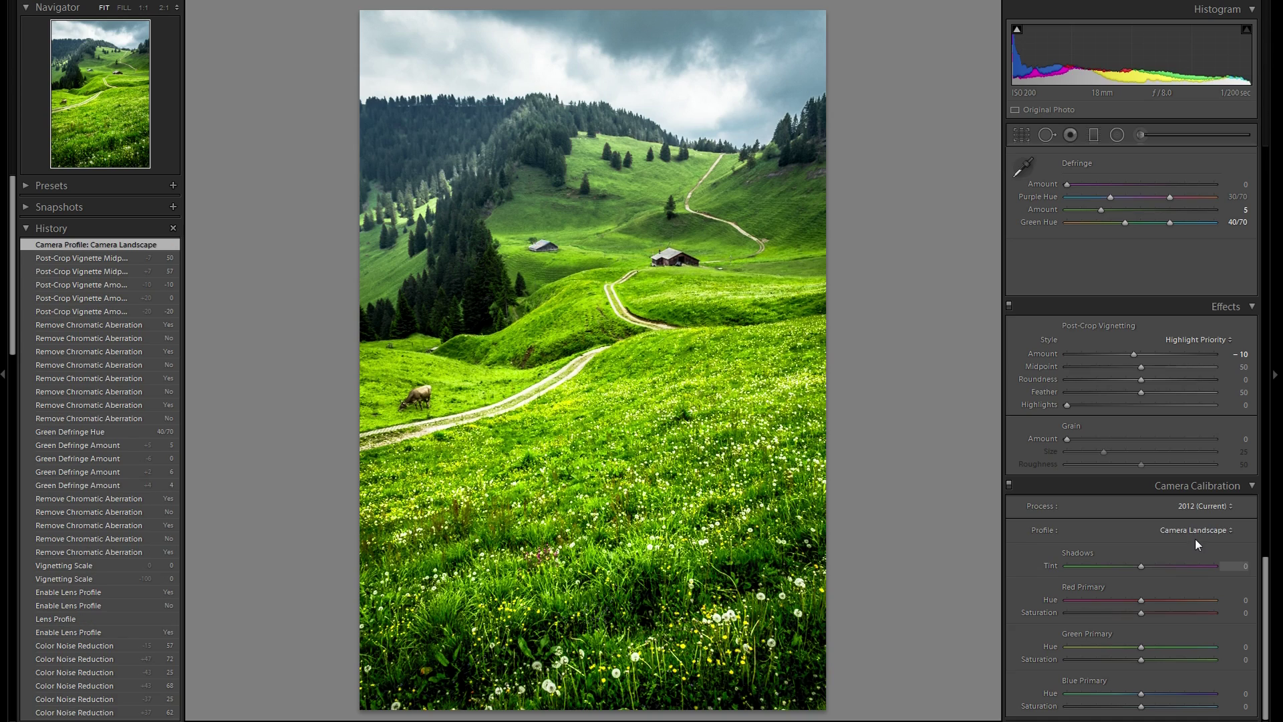
pyautogui.click(1189, 534)
pyautogui.click(1184, 560)
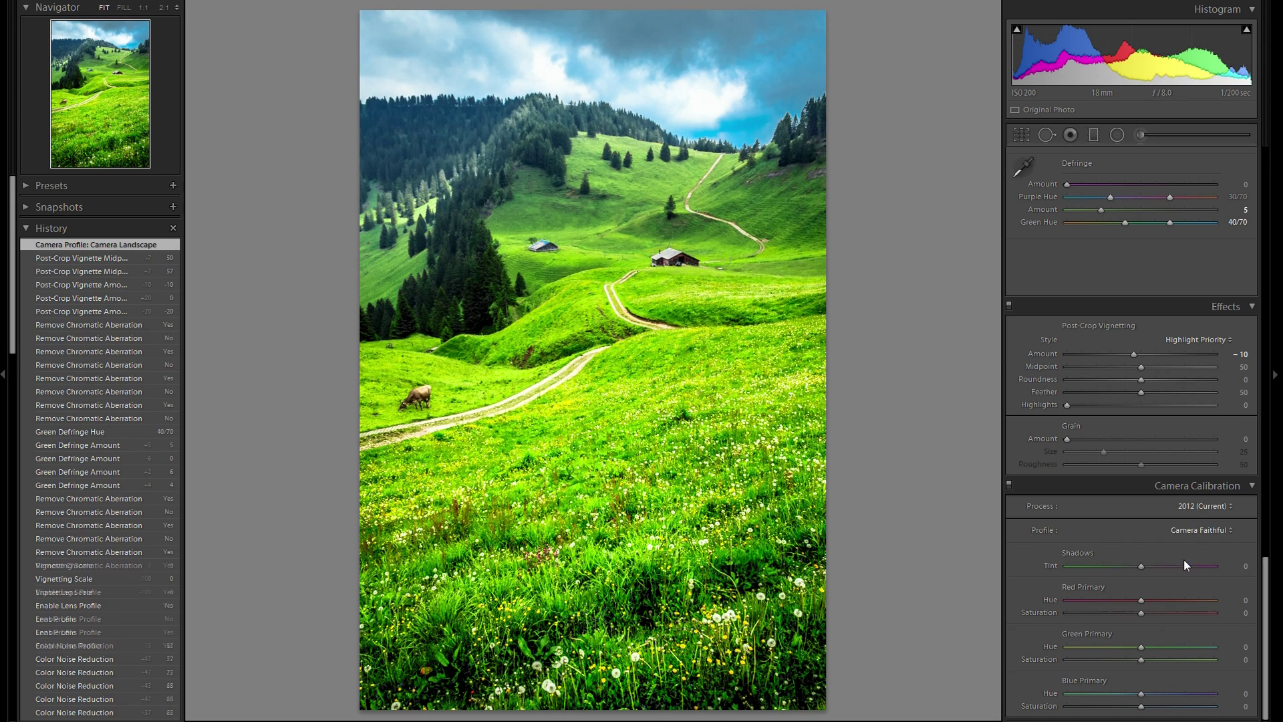
pyautogui.click(1192, 536)
pyautogui.click(1191, 546)
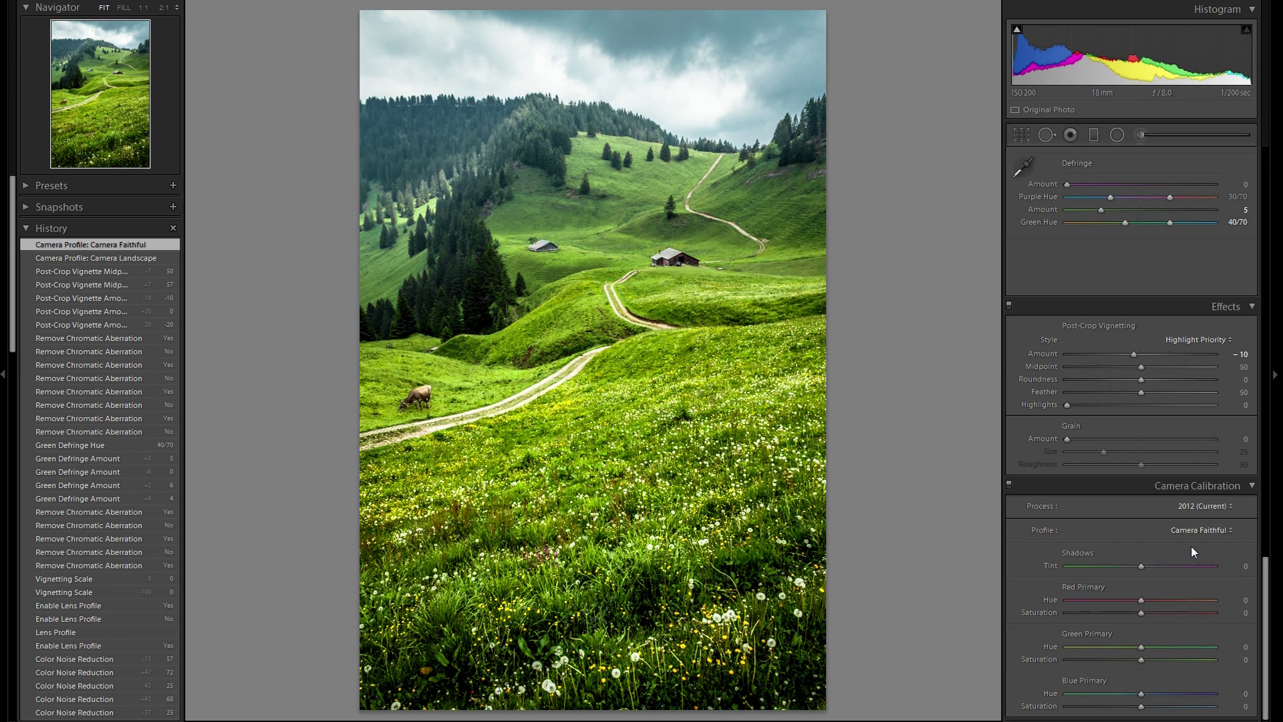
pyautogui.click(1196, 533)
pyautogui.click(1185, 564)
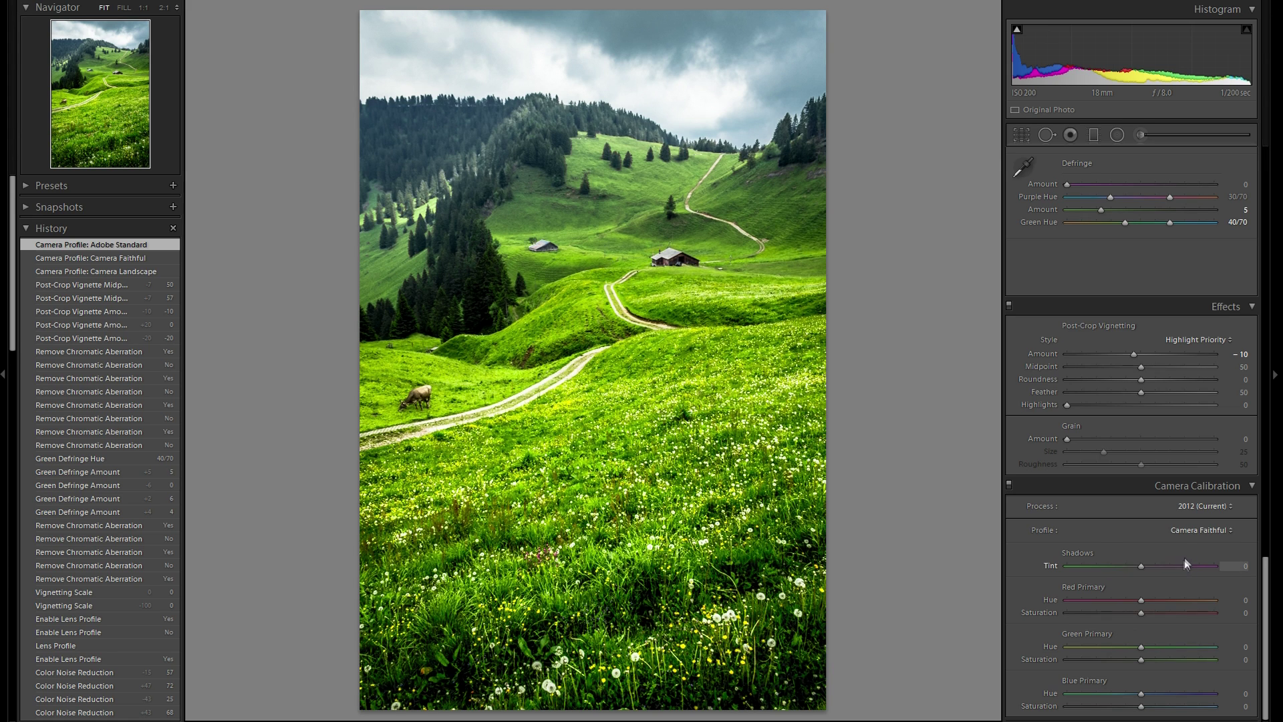
pyautogui.click(1190, 532)
pyautogui.click(1181, 592)
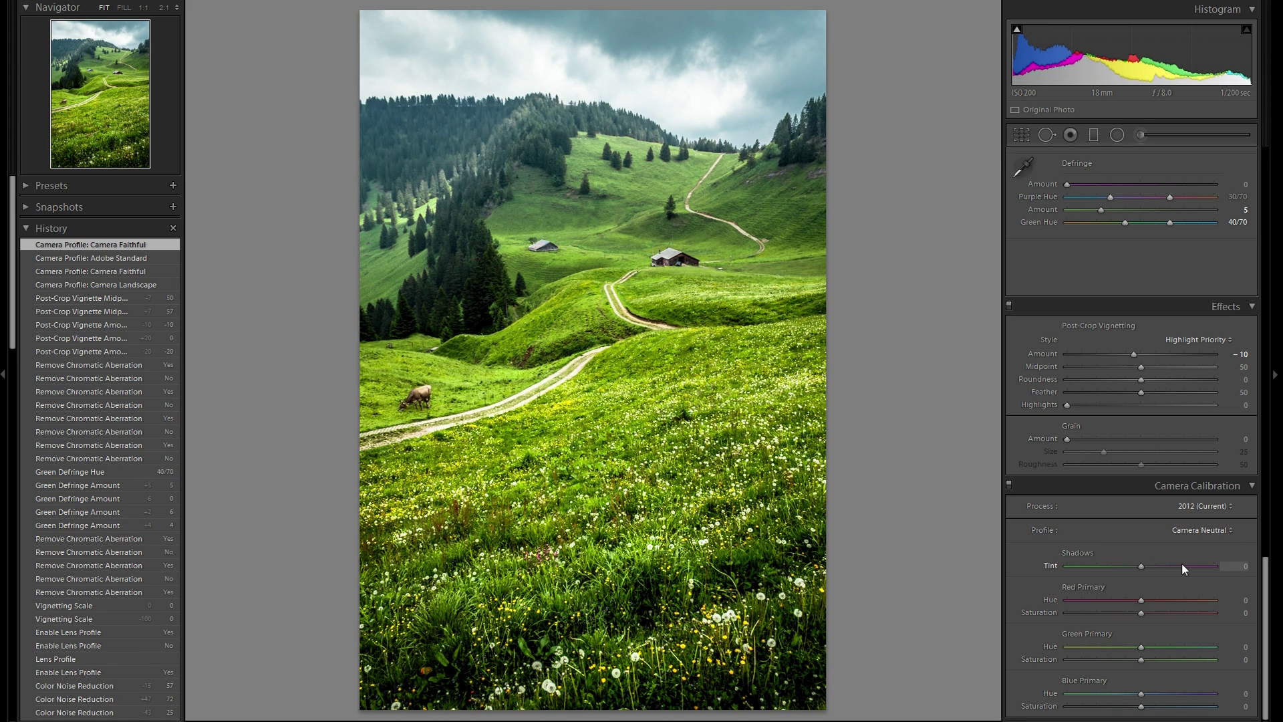
pyautogui.click(1204, 530)
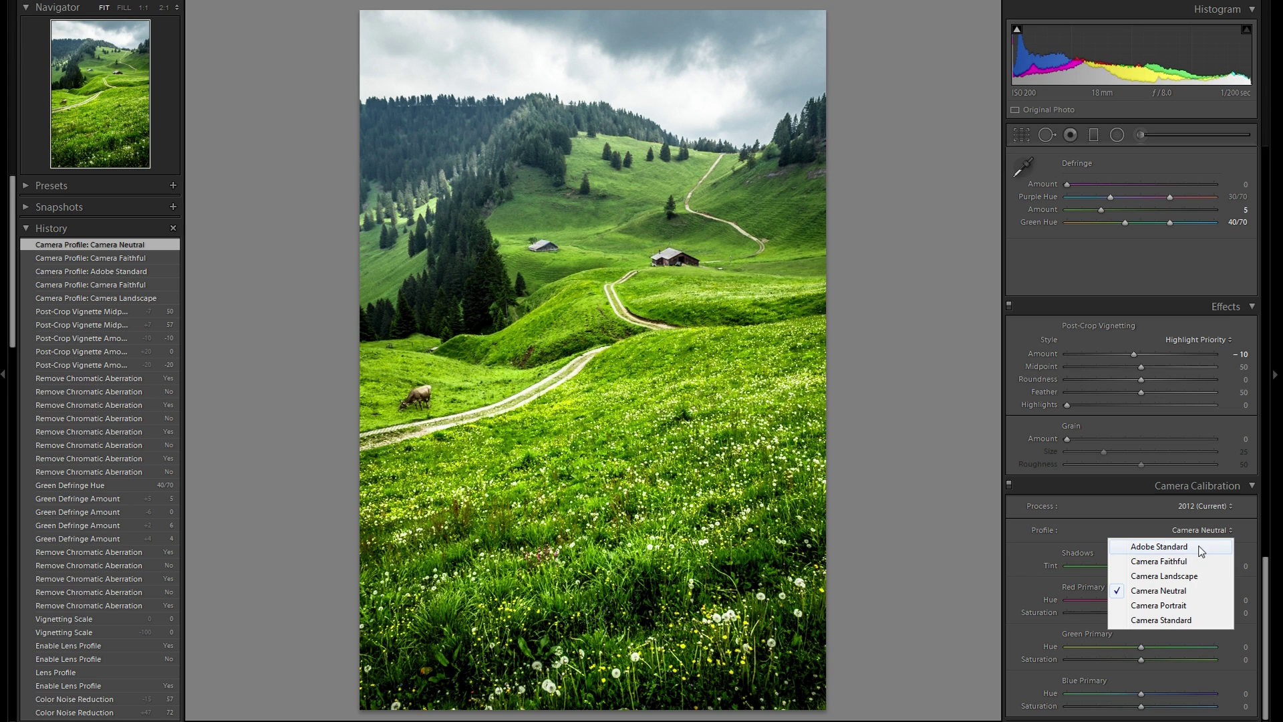
pyautogui.click(1197, 547)
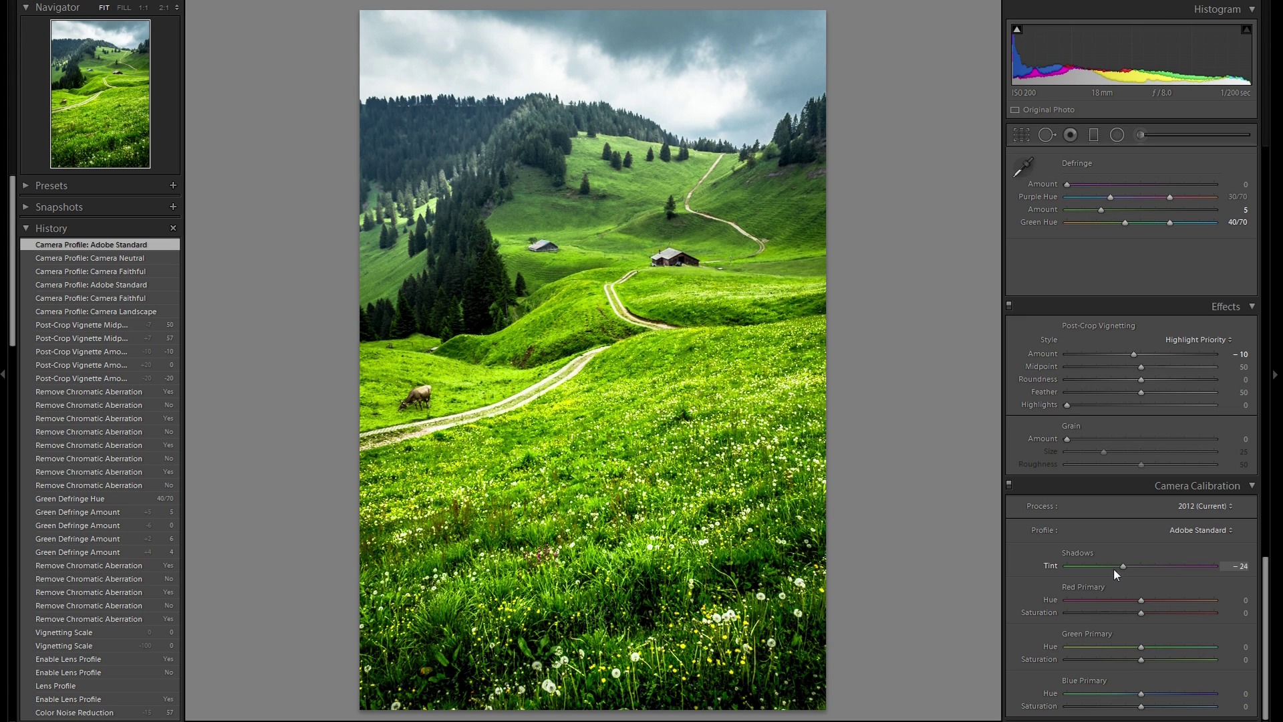
# - Try different shadow tints in the camera calibration and reset the tint to 0
pyautogui.moveTo(1114, 570); pyautogui.dragTo(1109, 600)
pyautogui.doubleClick(1173, 568)
pyautogui.doubleClick(1046, 565)
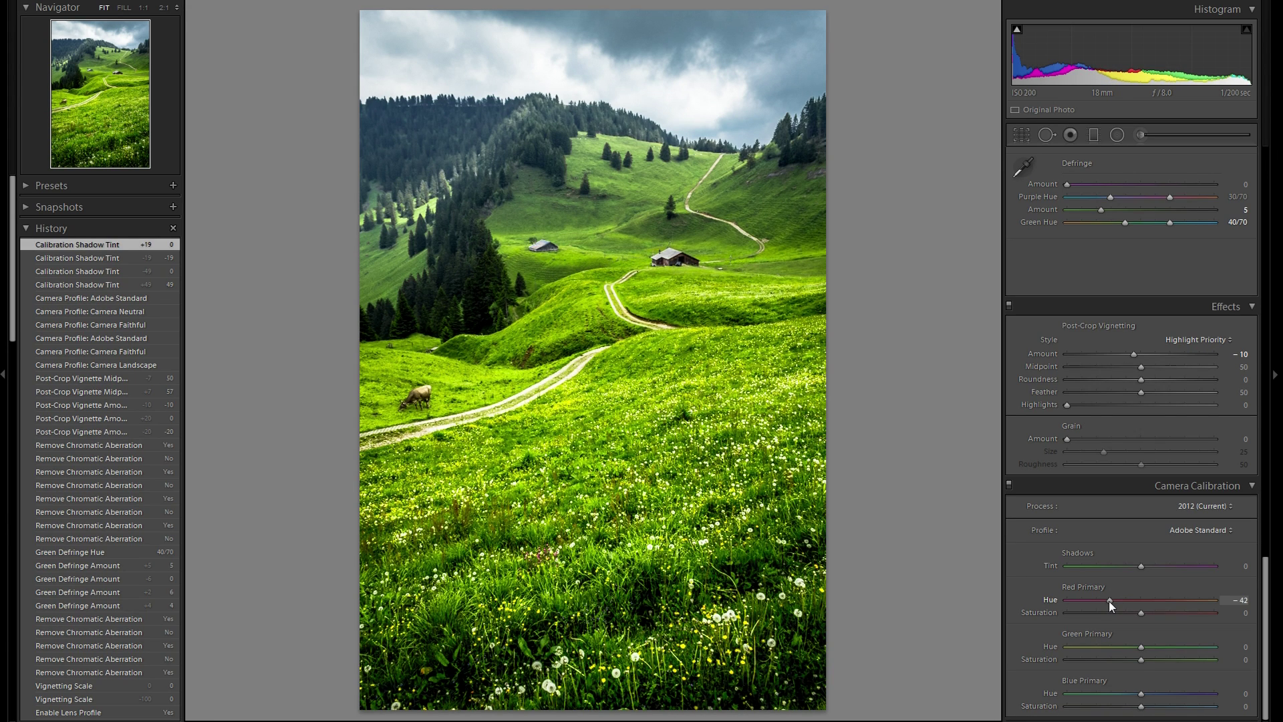
# - Set the red primary hue to +30, and try a red saturation of +31 before resetting it to 0
pyautogui.moveTo(1109, 601); pyautogui.dragTo(1155, 601)
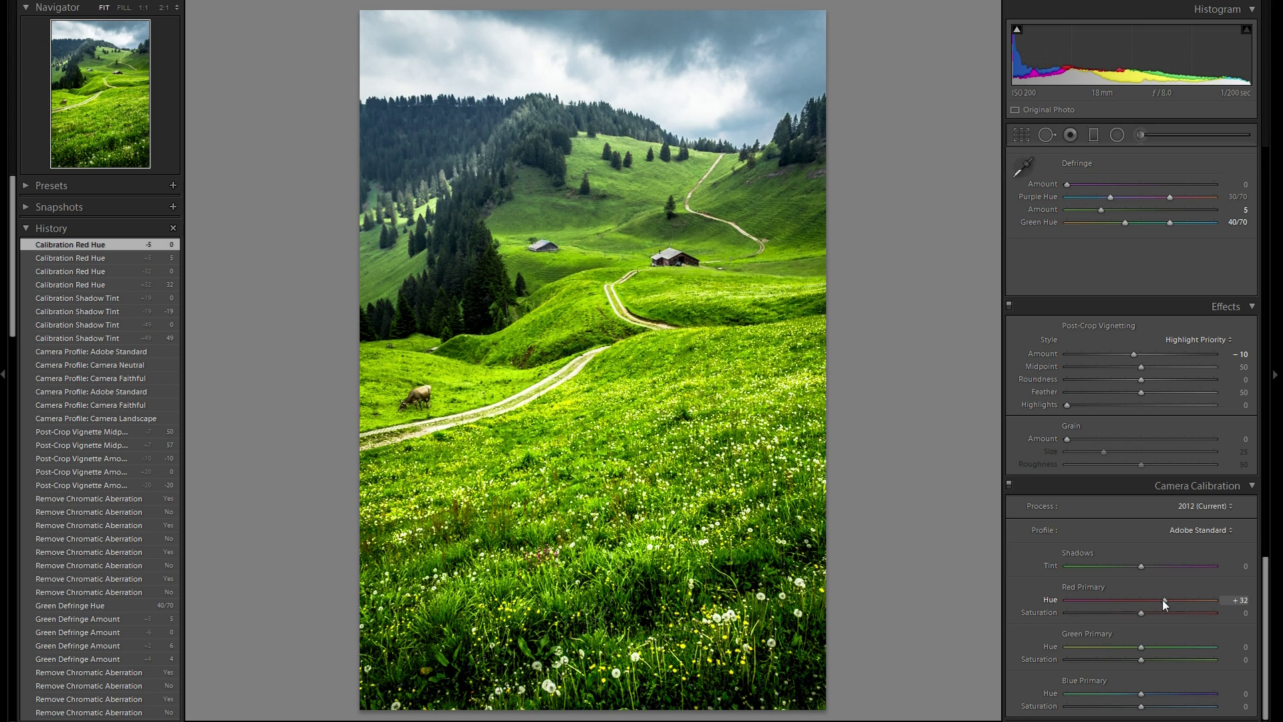
pyautogui.moveTo(1161, 600); pyautogui.dragTo(1113, 612)
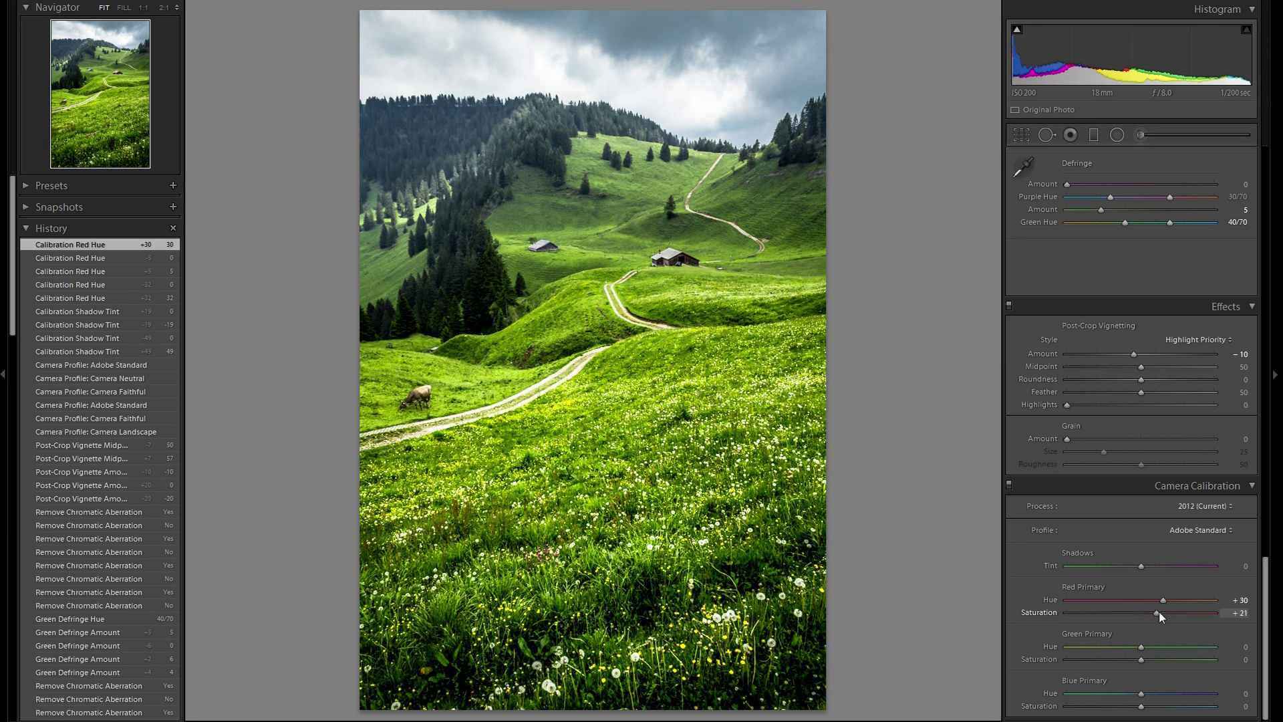
pyautogui.moveTo(1166, 612); pyautogui.dragTo(1165, 613)
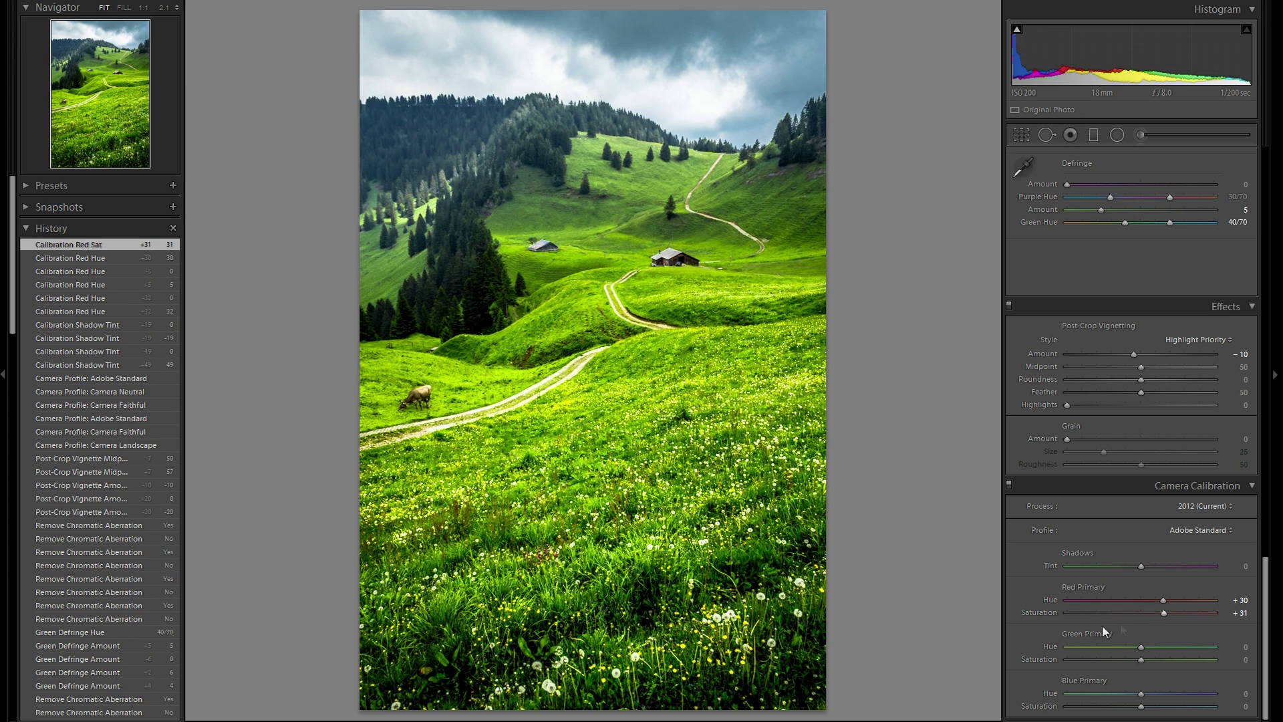
pyautogui.doubleClick(1045, 612)
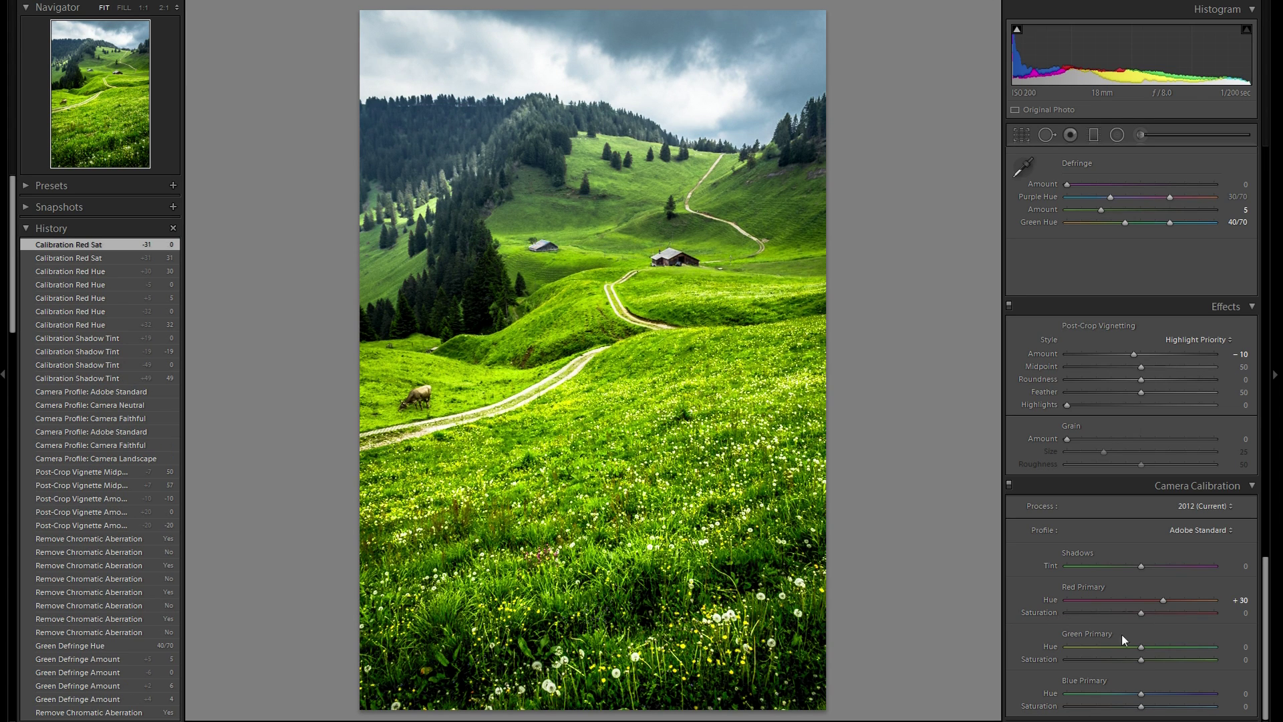
# - Set the green primary hue to +16, and try different green primary saturations before resetting the saturation to 0
pyautogui.moveTo(1143, 647)
pyautogui.mouseDown()
pyautogui.moveTo(1176, 647)
pyautogui.moveTo(1118, 648)
pyautogui.moveTo(1148, 648)
pyautogui.mouseUp()
pyautogui.moveTo(1151, 646); pyautogui.dragTo(1151, 646)
pyautogui.doubleClick(1052, 646)
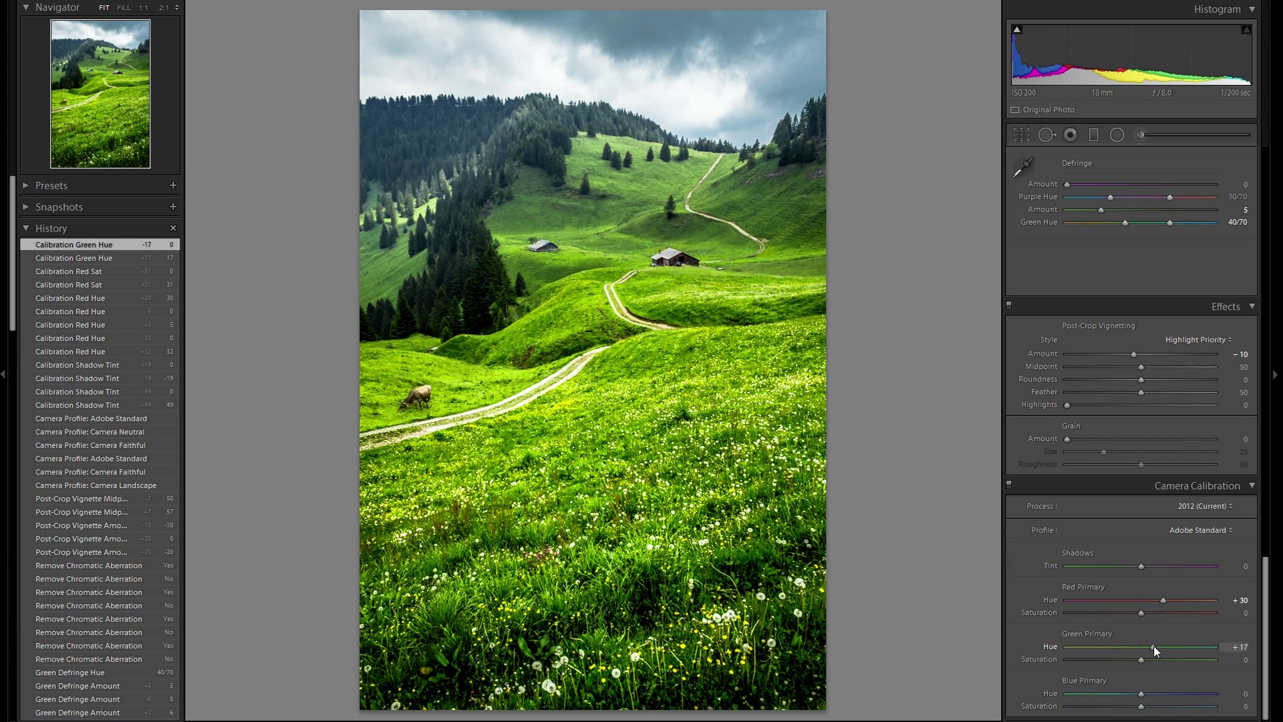
pyautogui.moveTo(1153, 646); pyautogui.dragTo(1111, 661)
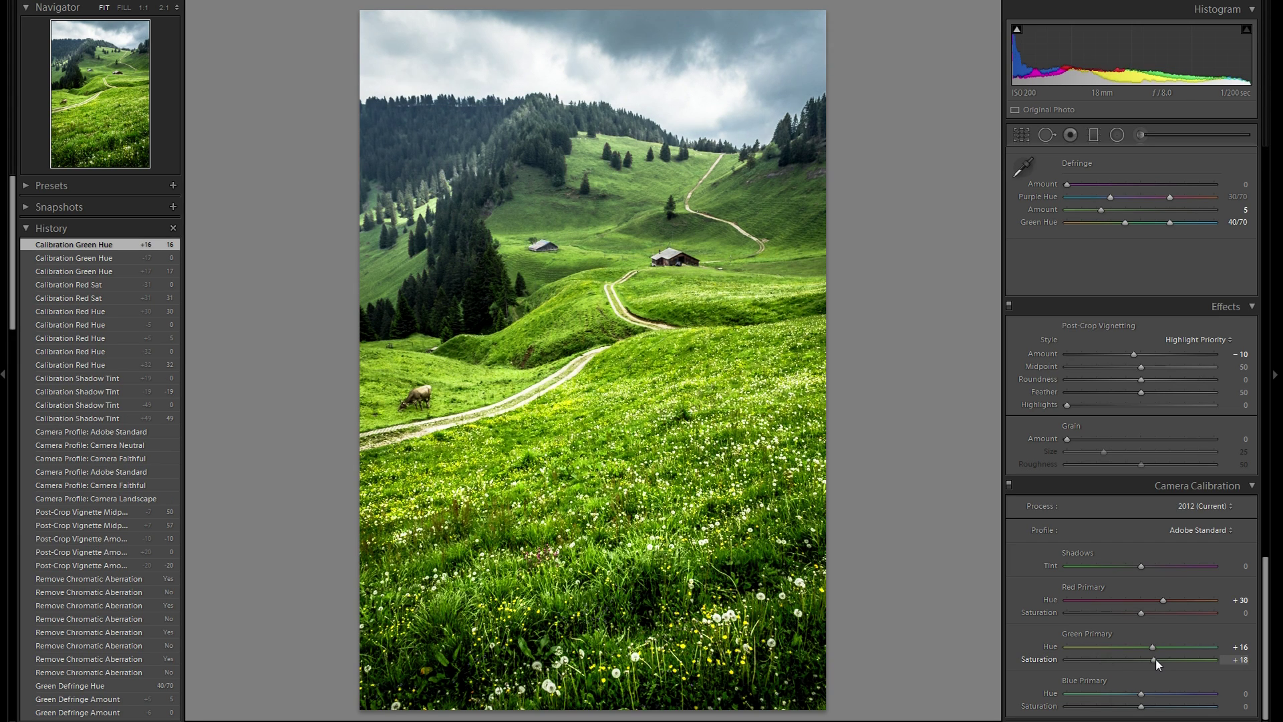
pyautogui.moveTo(1156, 659); pyautogui.dragTo(1123, 700)
pyautogui.doubleClick(1057, 659)
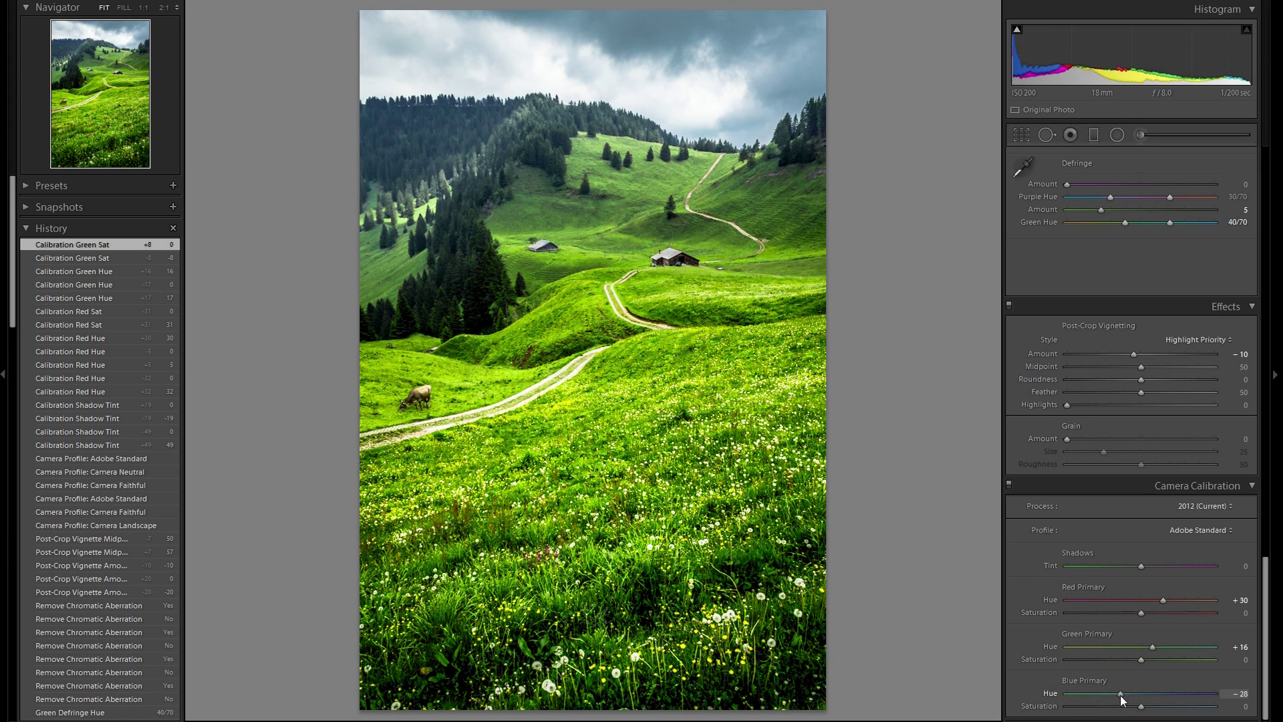
# - Try blue primary hues of −28 and −8 in the camera calibration and reset the hue to 0
pyautogui.doubleClick(1051, 695)
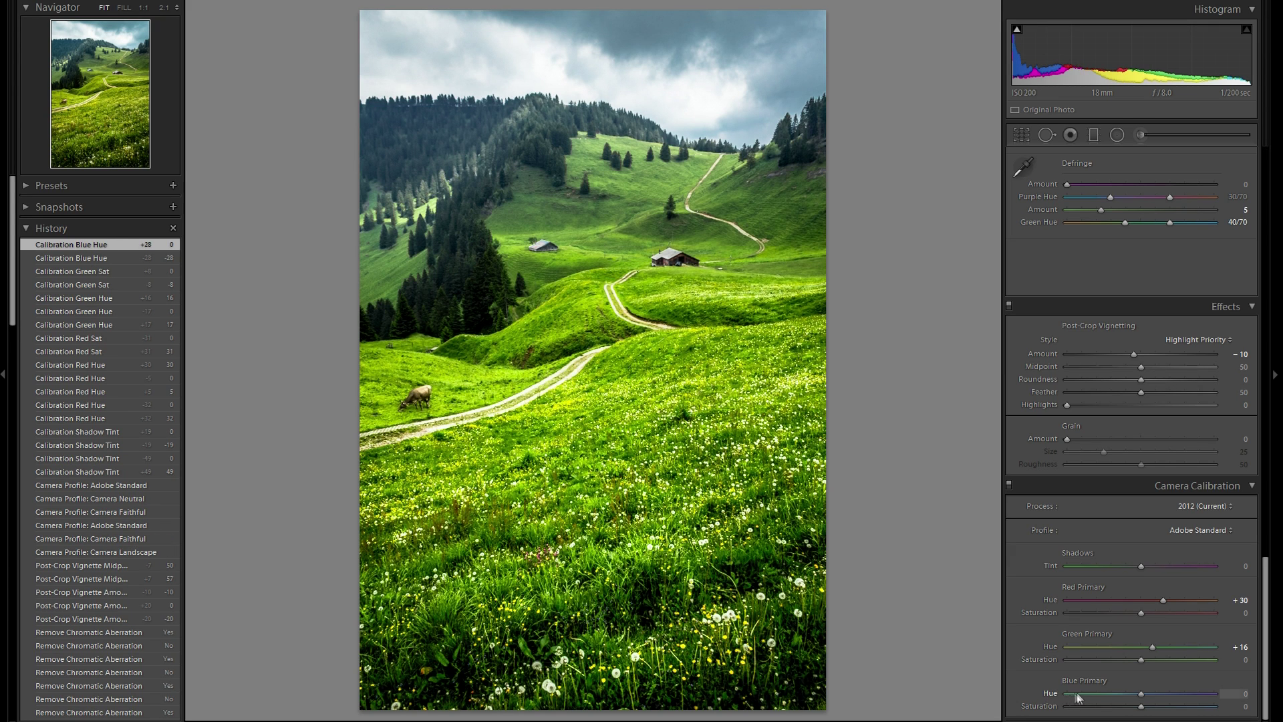
pyautogui.moveTo(1134, 695); pyautogui.dragTo(1135, 696)
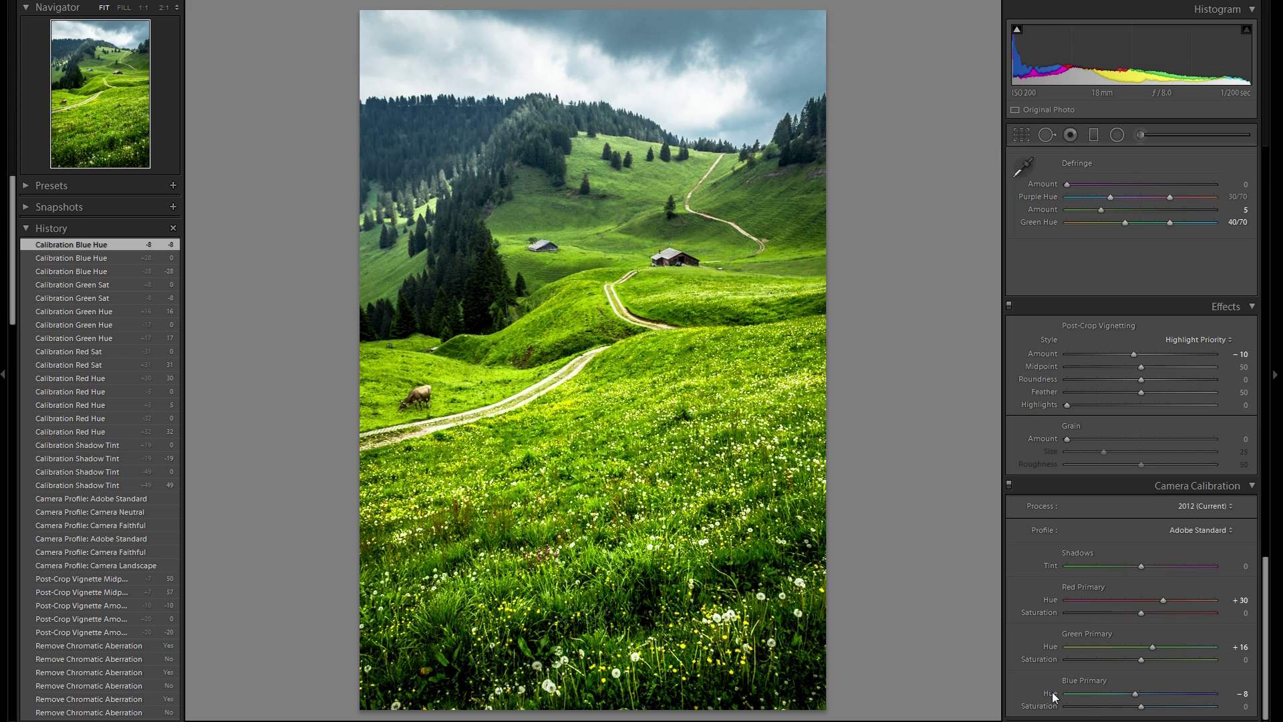
pyautogui.doubleClick(1051, 696)
# - Set the blue primary saturation to −16 and compare the photo with the camera calibration switched off and on
pyautogui.moveTo(1141, 706)
pyautogui.mouseDown()
pyautogui.moveTo(1169, 710)
pyautogui.moveTo(1103, 717)
pyautogui.moveTo(1145, 713)
pyautogui.moveTo(1127, 711)
pyautogui.mouseUp()
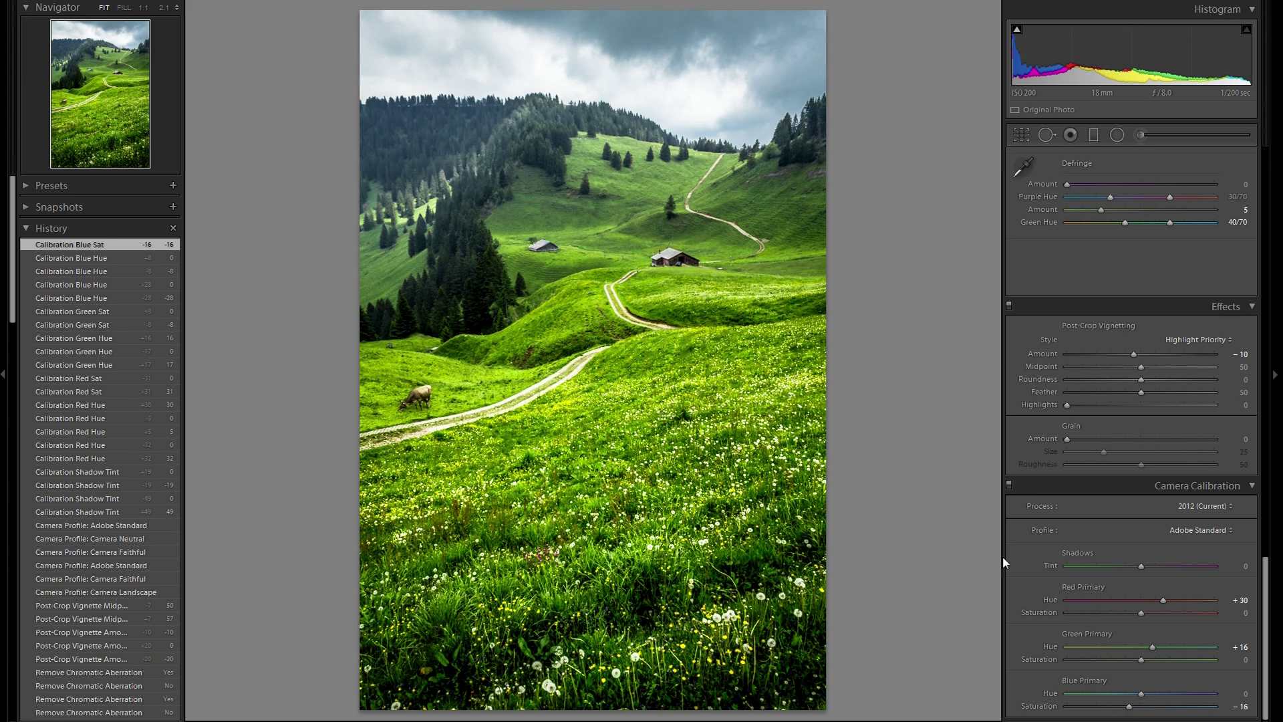
pyautogui.click(1010, 486)
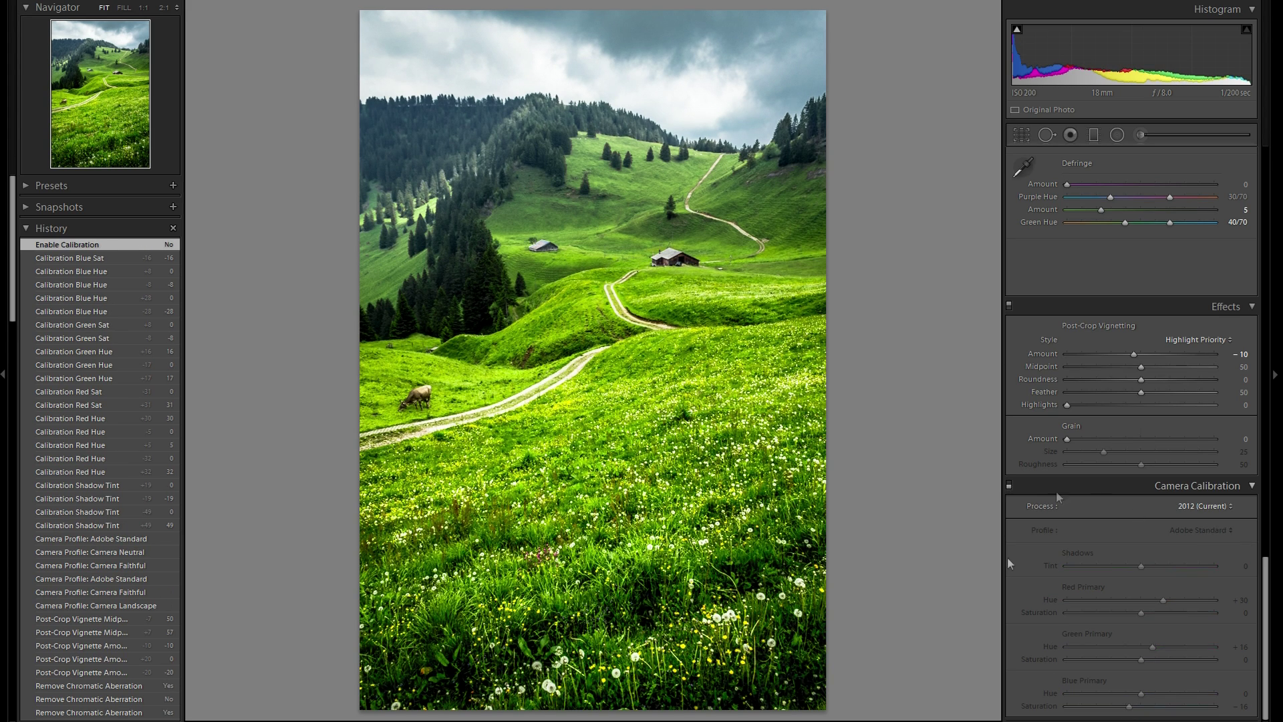
pyautogui.click(1010, 485)
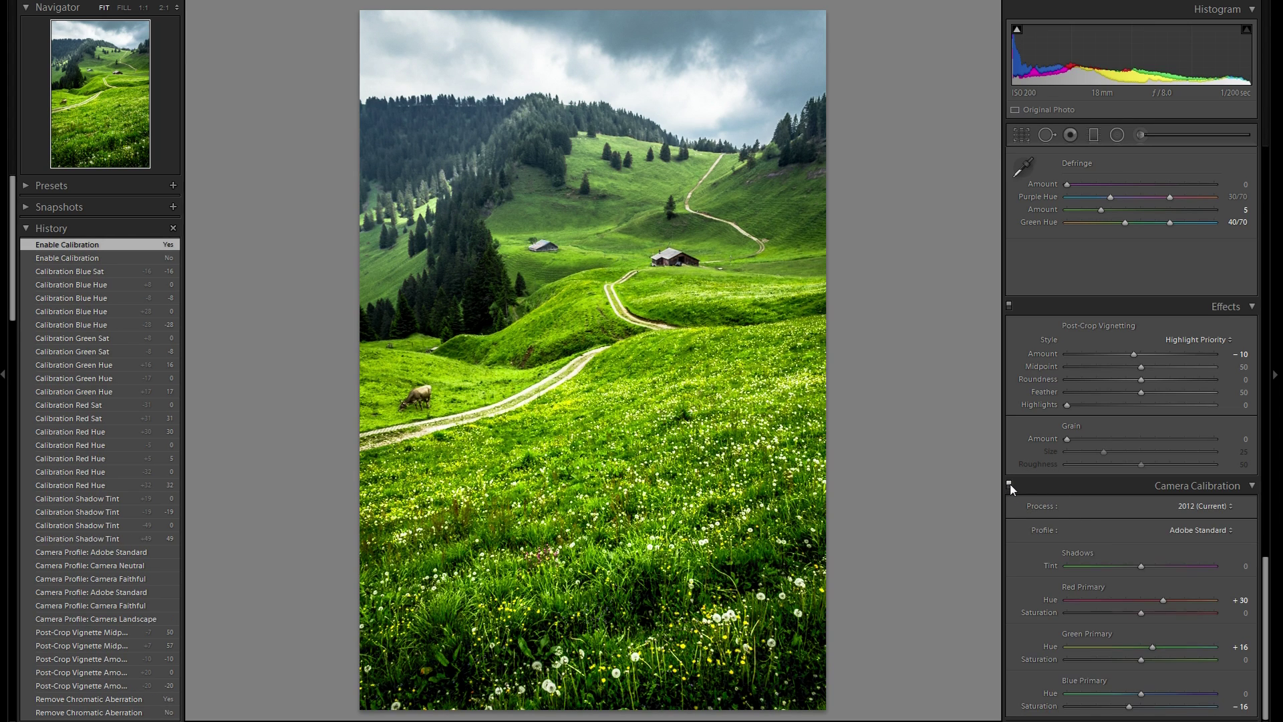
# - Add a graduated filter over the forested hillside in the photo's upper left with exposure −0.20 and clarity −35
pyautogui.scroll(10, 1147, 568)
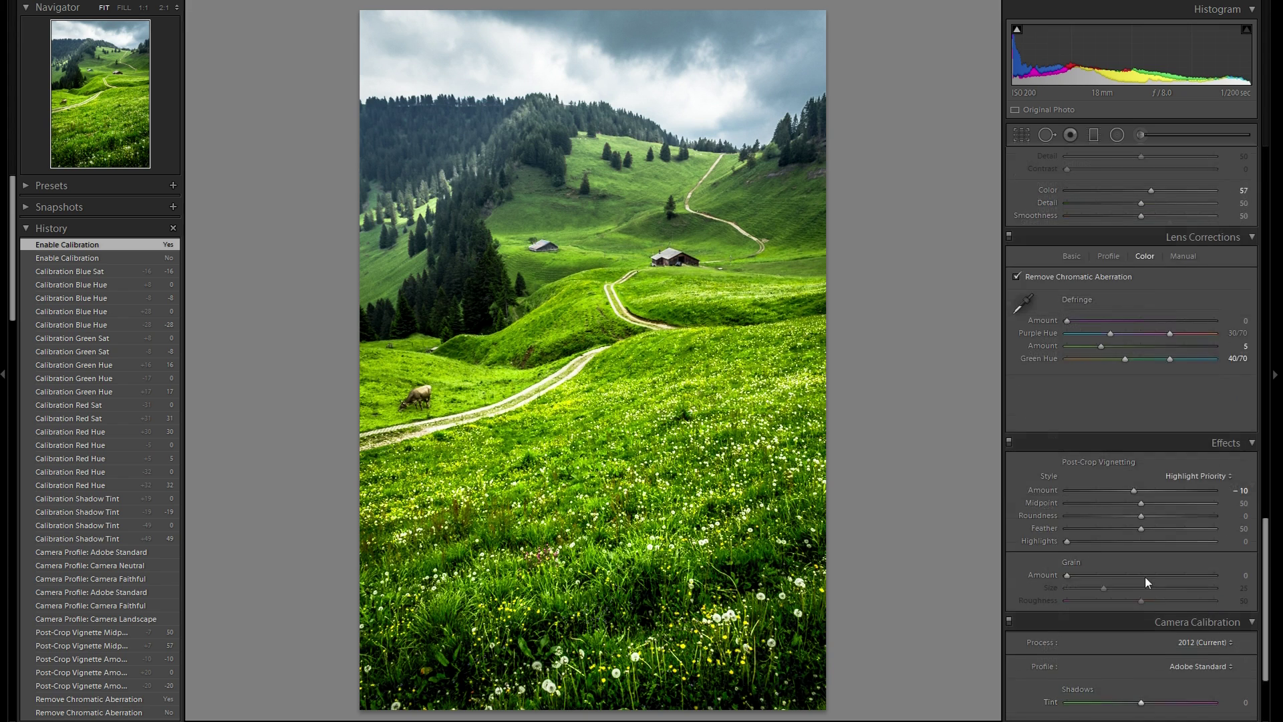
pyautogui.scroll(-10, 1150, 583)
pyautogui.scroll(10, 1151, 488)
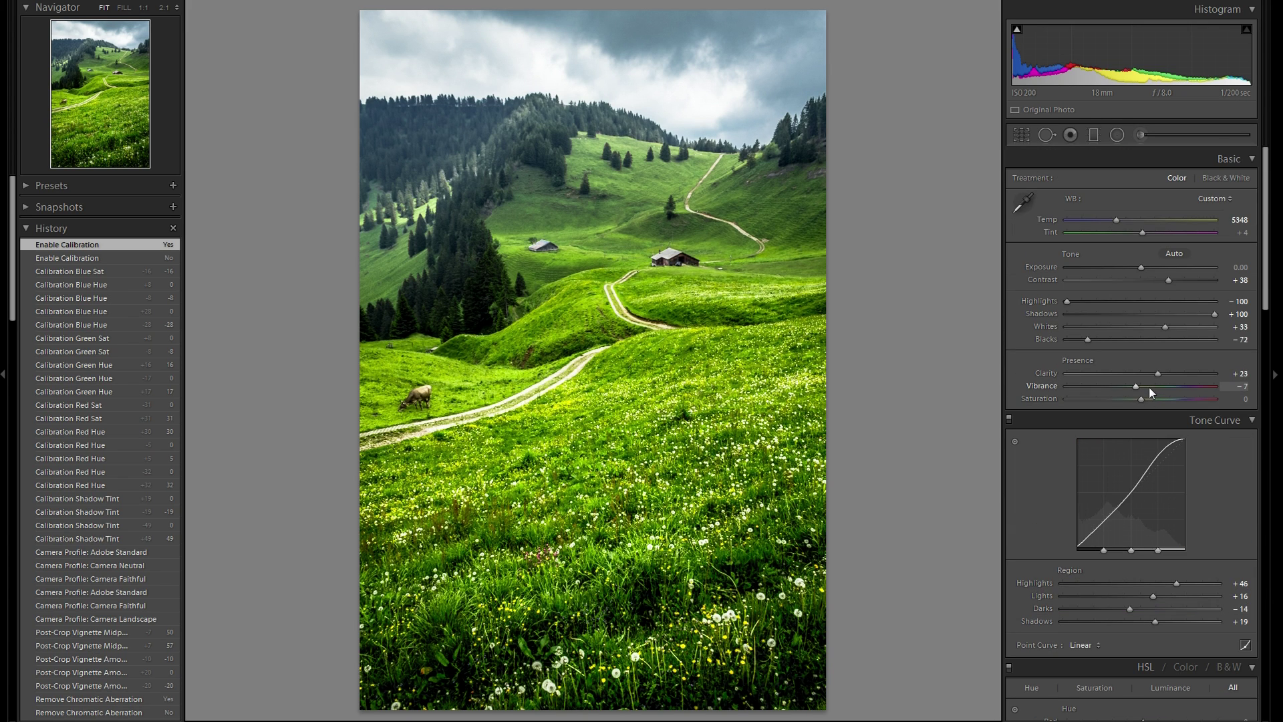
pyautogui.click(1093, 134)
pyautogui.moveTo(472, 121); pyautogui.dragTo(526, 177)
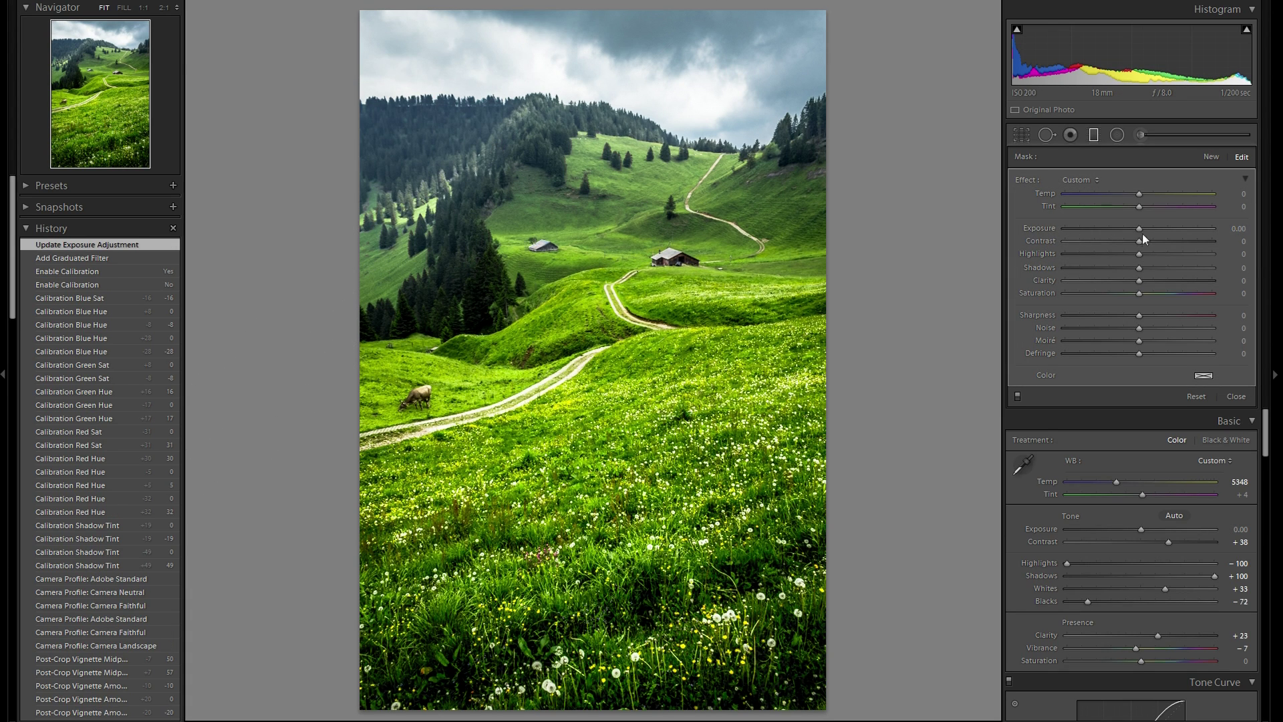
pyautogui.moveTo(1142, 229); pyautogui.dragTo(1137, 229)
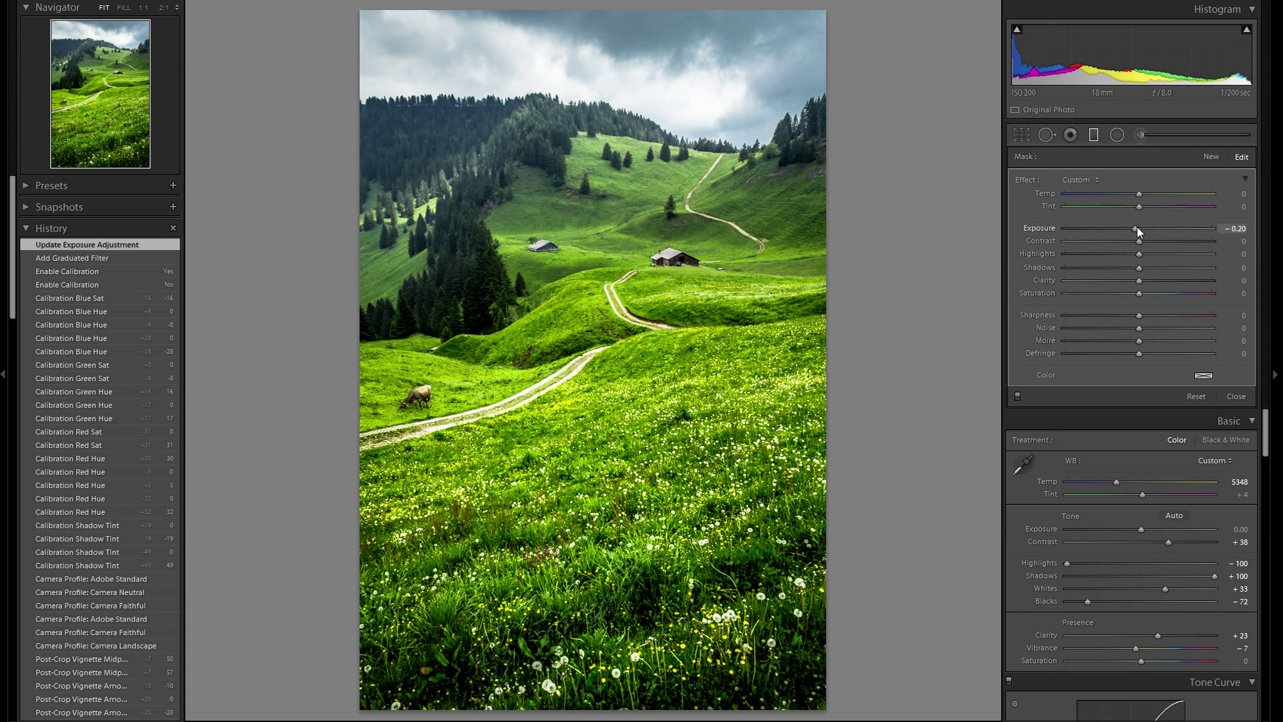
pyautogui.moveTo(1139, 280); pyautogui.dragTo(1111, 282)
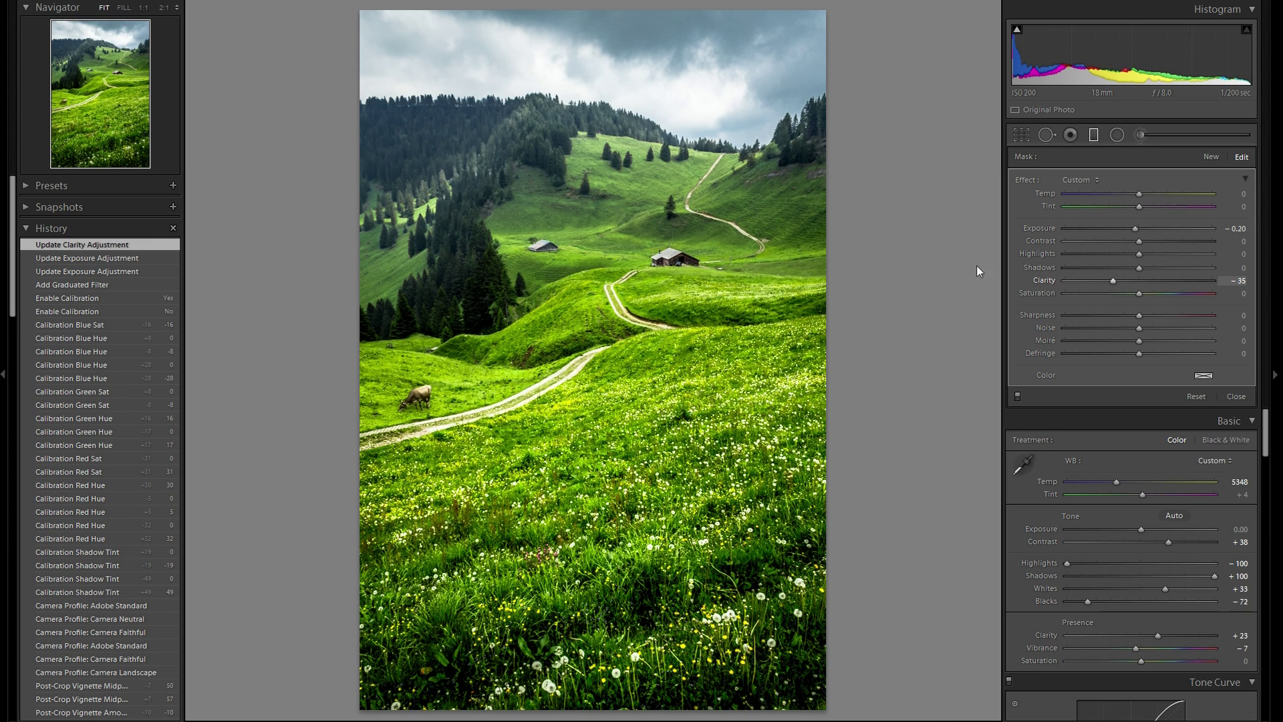
# - Compare the photo with the graduated filters switched off and on, and close the graduated filter tool
pyautogui.click(1017, 396)
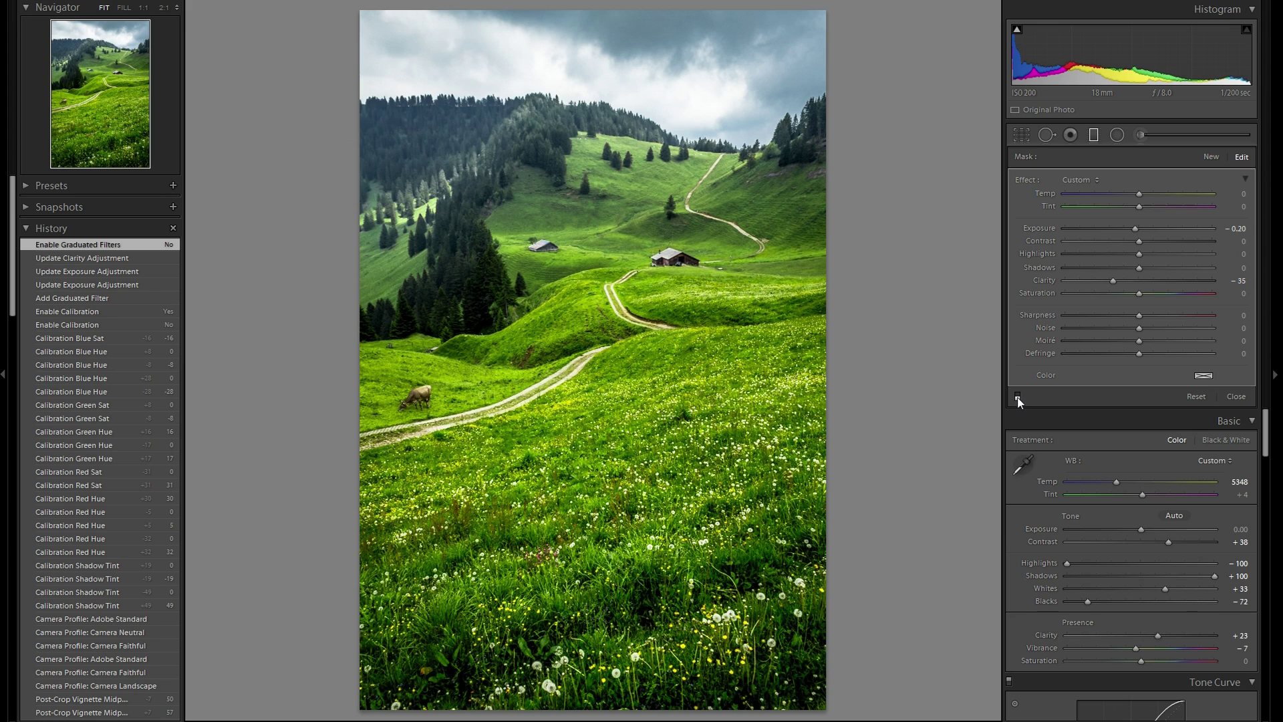
pyautogui.click(1017, 396)
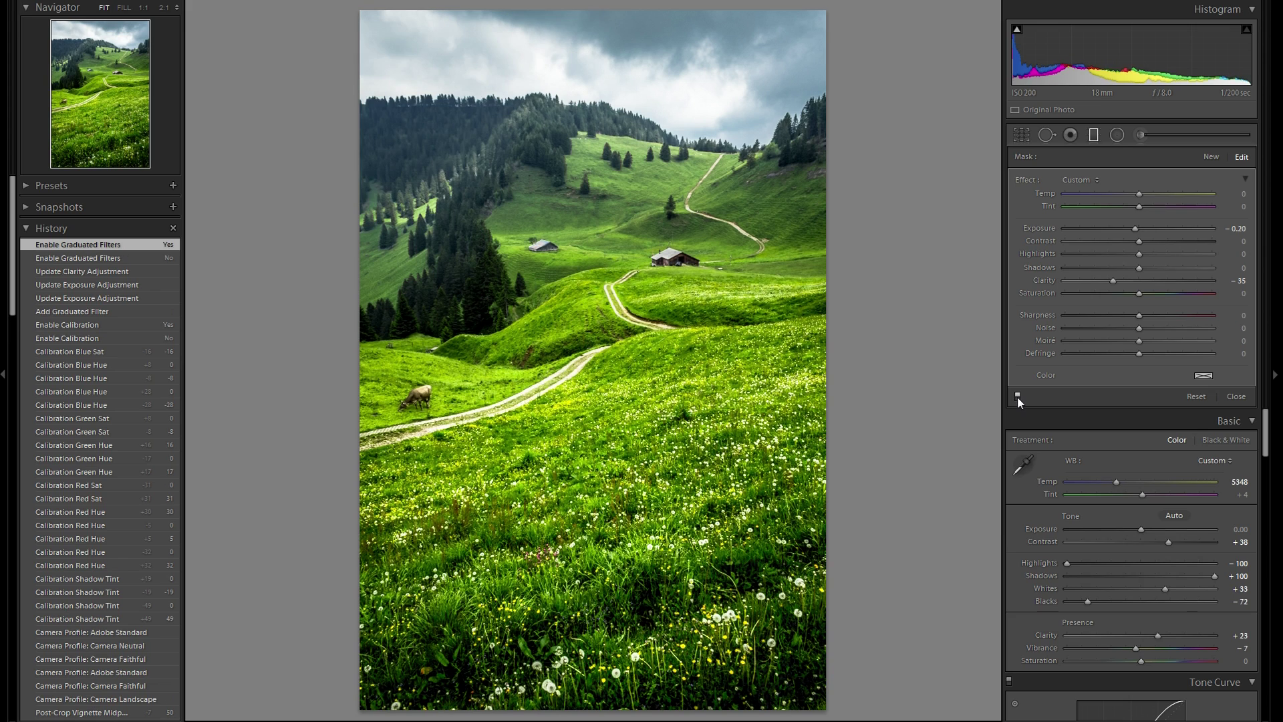
pyautogui.click(1094, 136)
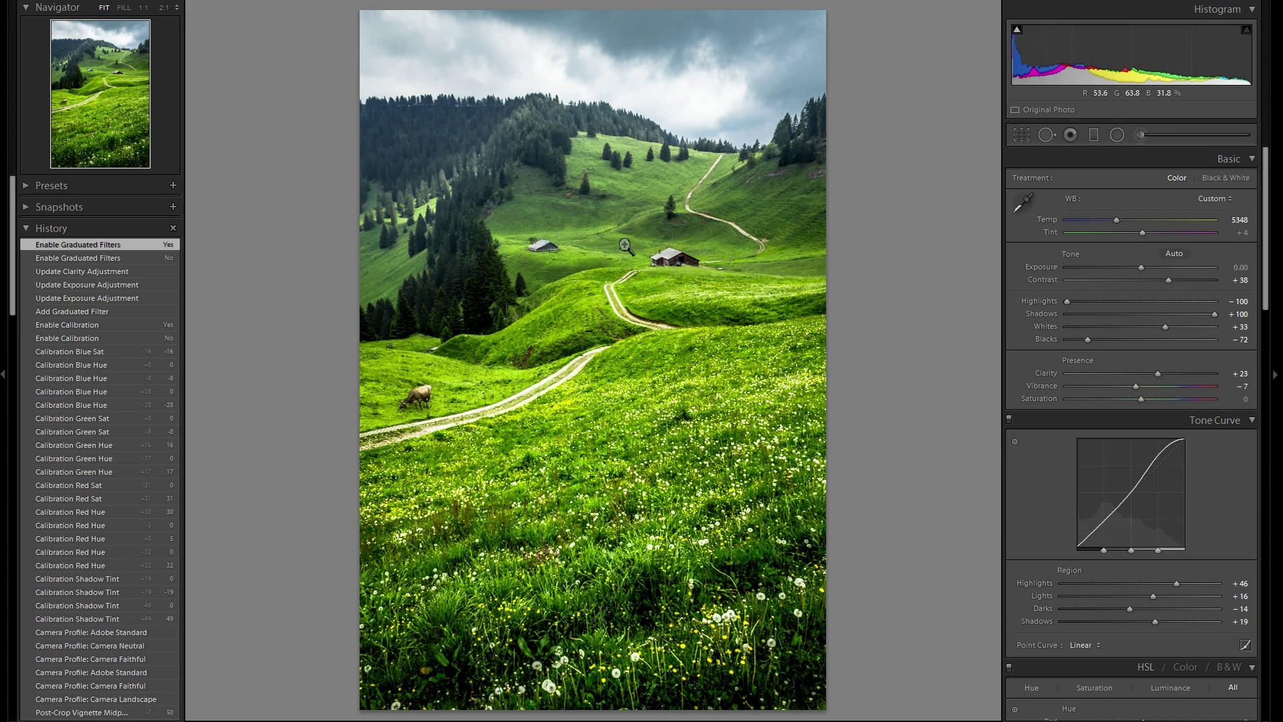
# - Add a tilted graduated filter across the sky with exposure 0 and saturation −29, resetting the saturation once and restoring it from the history
pyautogui.click(1094, 135)
pyautogui.moveTo(599, 101); pyautogui.dragTo(608, 128)
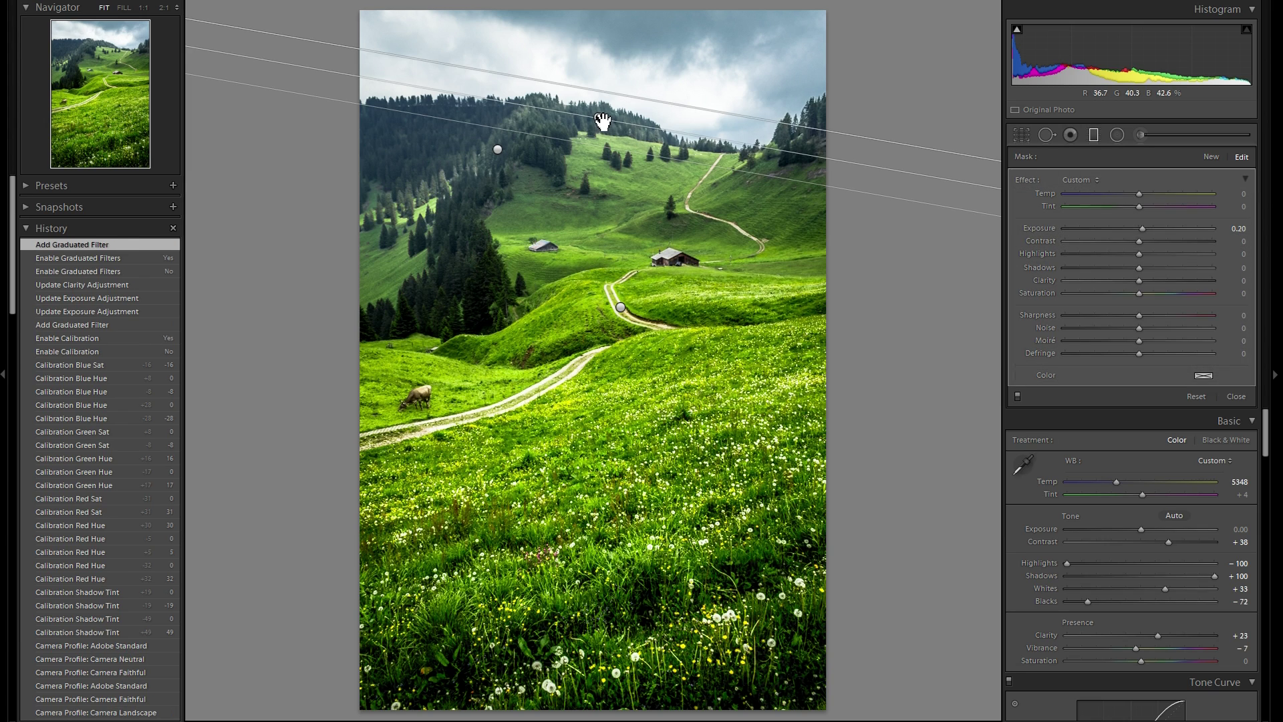
pyautogui.doubleClick(1045, 227)
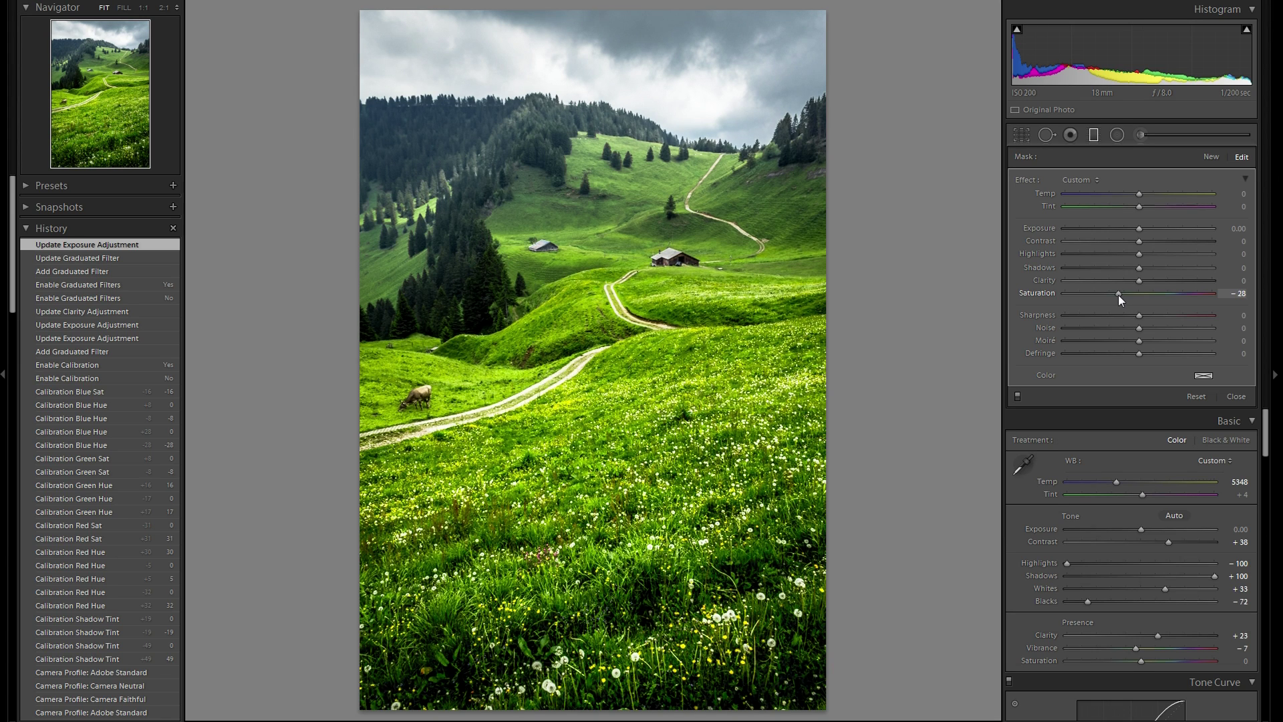
pyautogui.moveTo(1117, 295); pyautogui.dragTo(1118, 295)
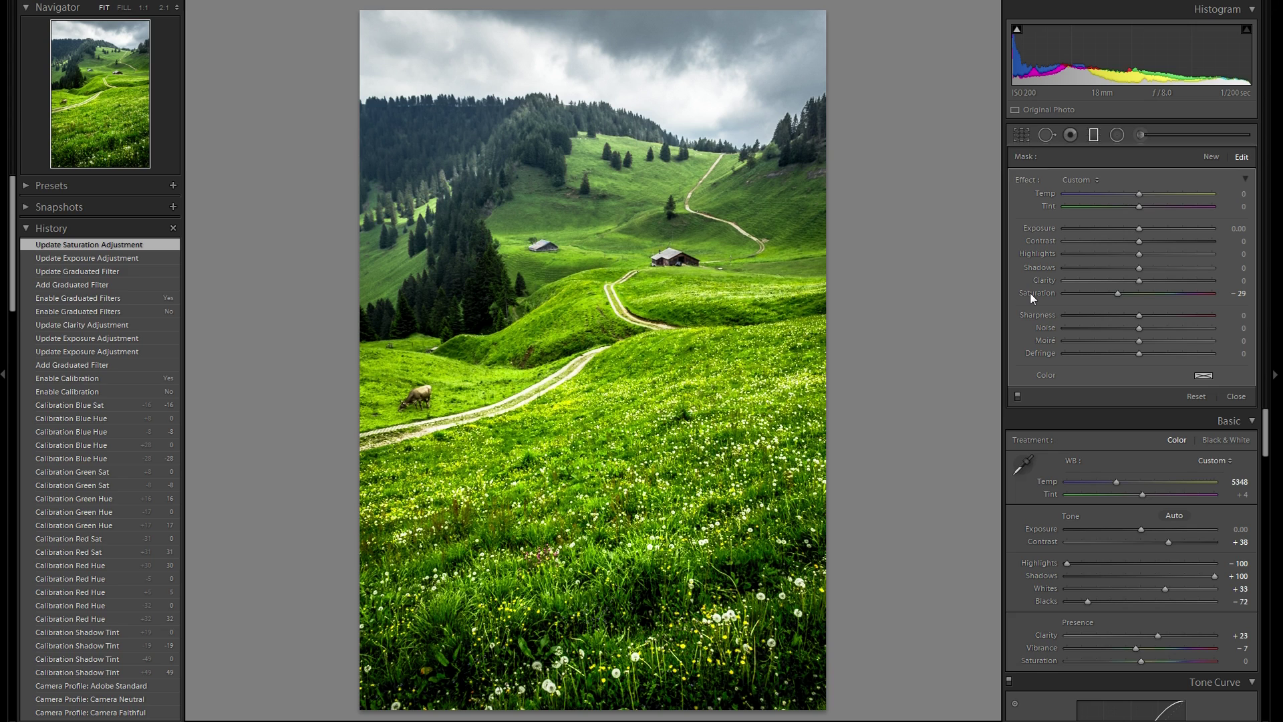
pyautogui.doubleClick(1029, 293)
pyautogui.click(82, 259)
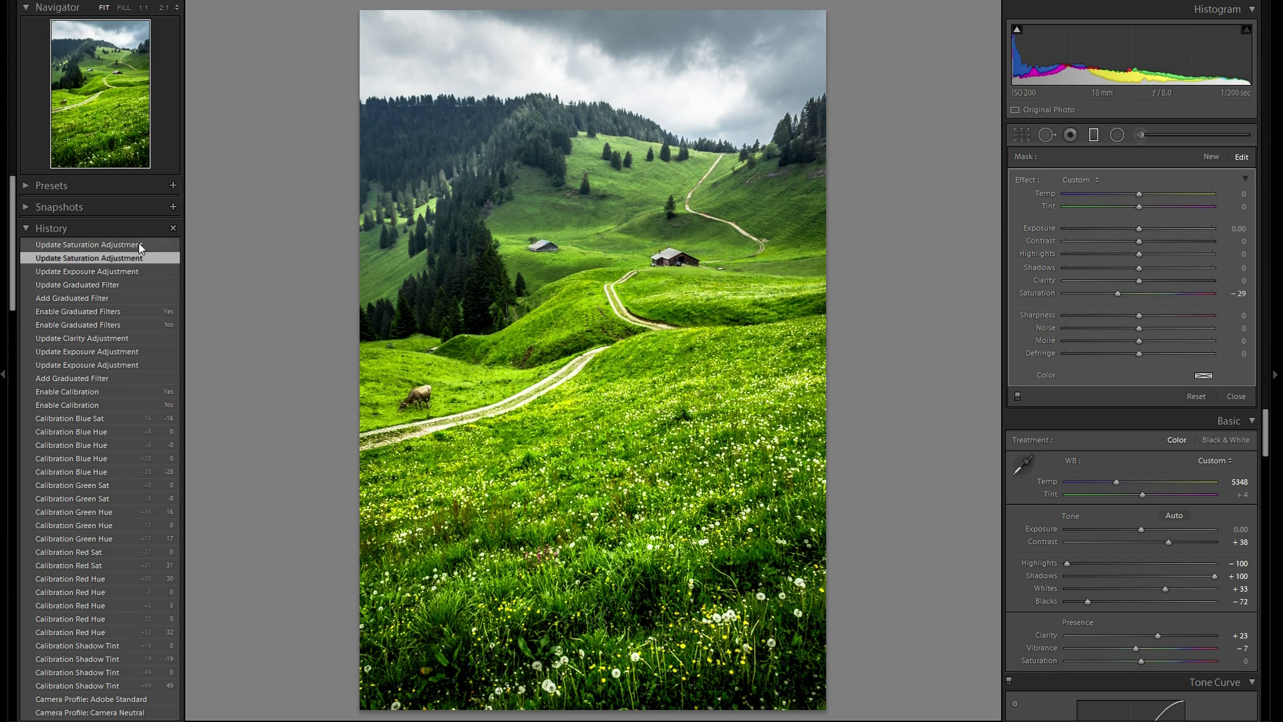
pyautogui.click(1094, 135)
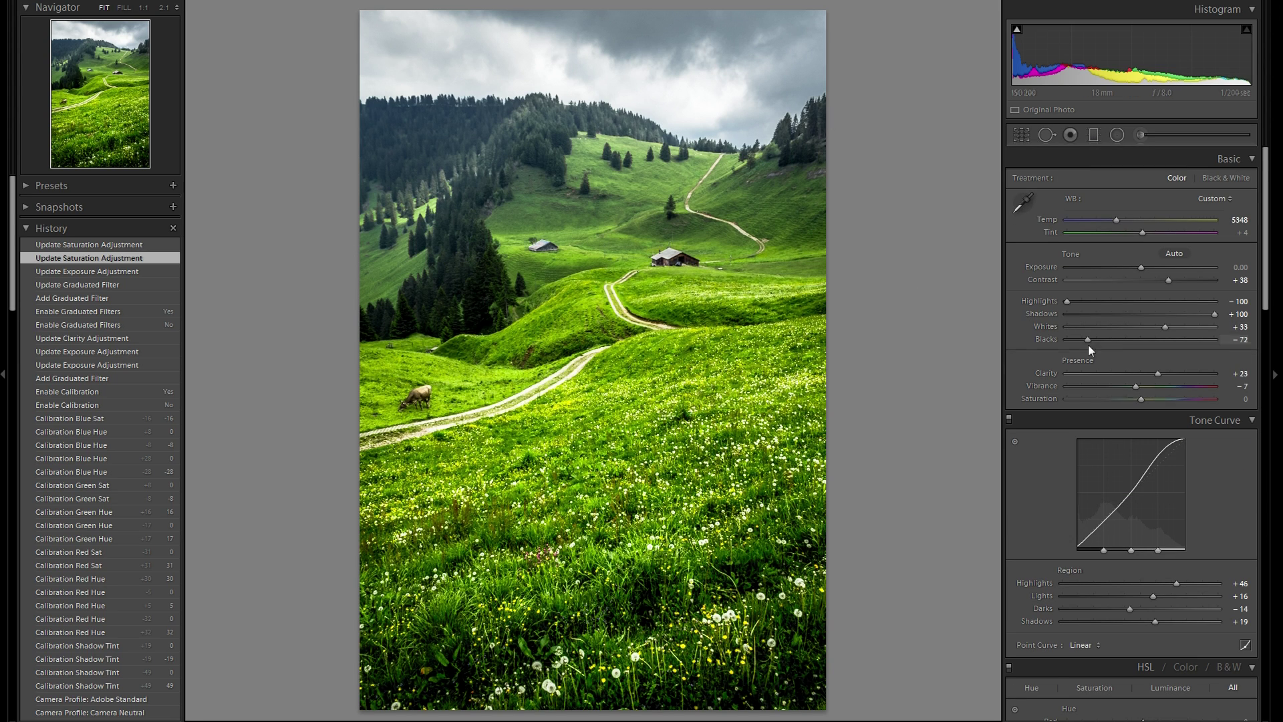
# - Paint the photo's upper right corner with an adjustment brush of size 45, feather 100 and exposure −0.38
pyautogui.press('k')
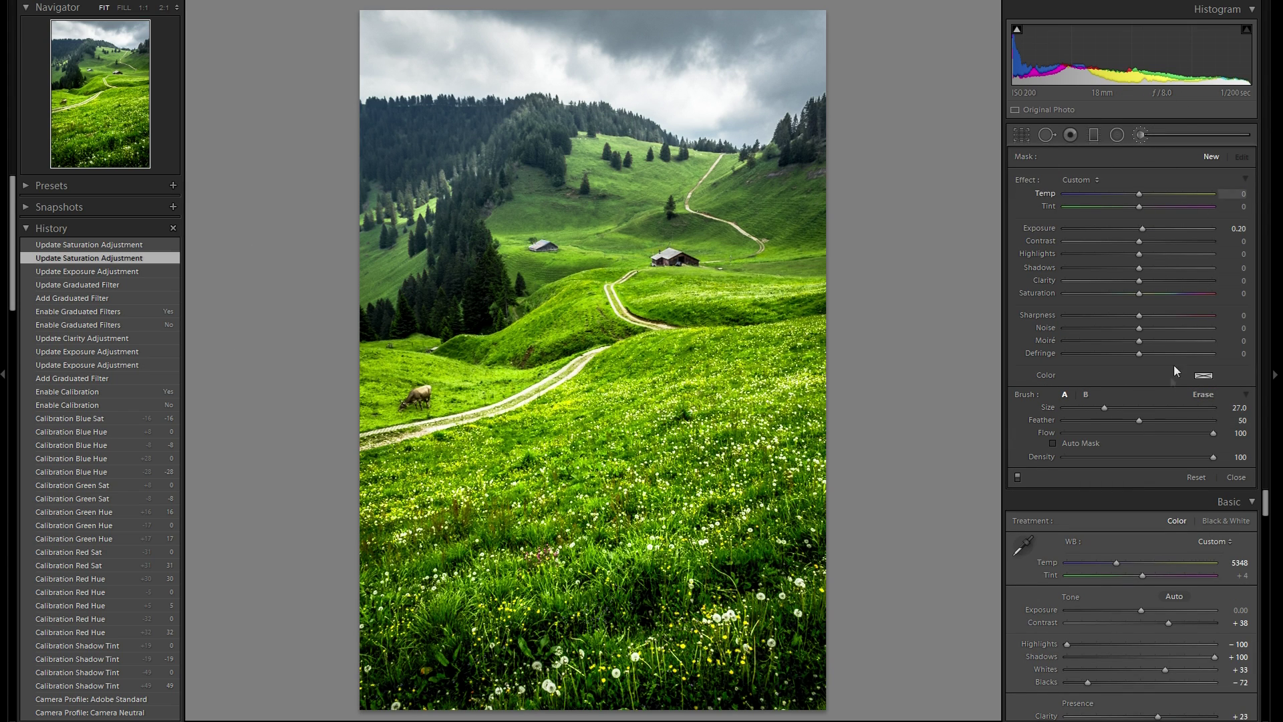
pyautogui.moveTo(1160, 421); pyautogui.dragTo(1218, 419)
pyautogui.scroll(4, 789, 428)
pyautogui.press(']')
pyautogui.moveTo(1142, 229); pyautogui.dragTo(1133, 234)
pyautogui.moveTo(819, 29); pyautogui.dragTo(821, 56)
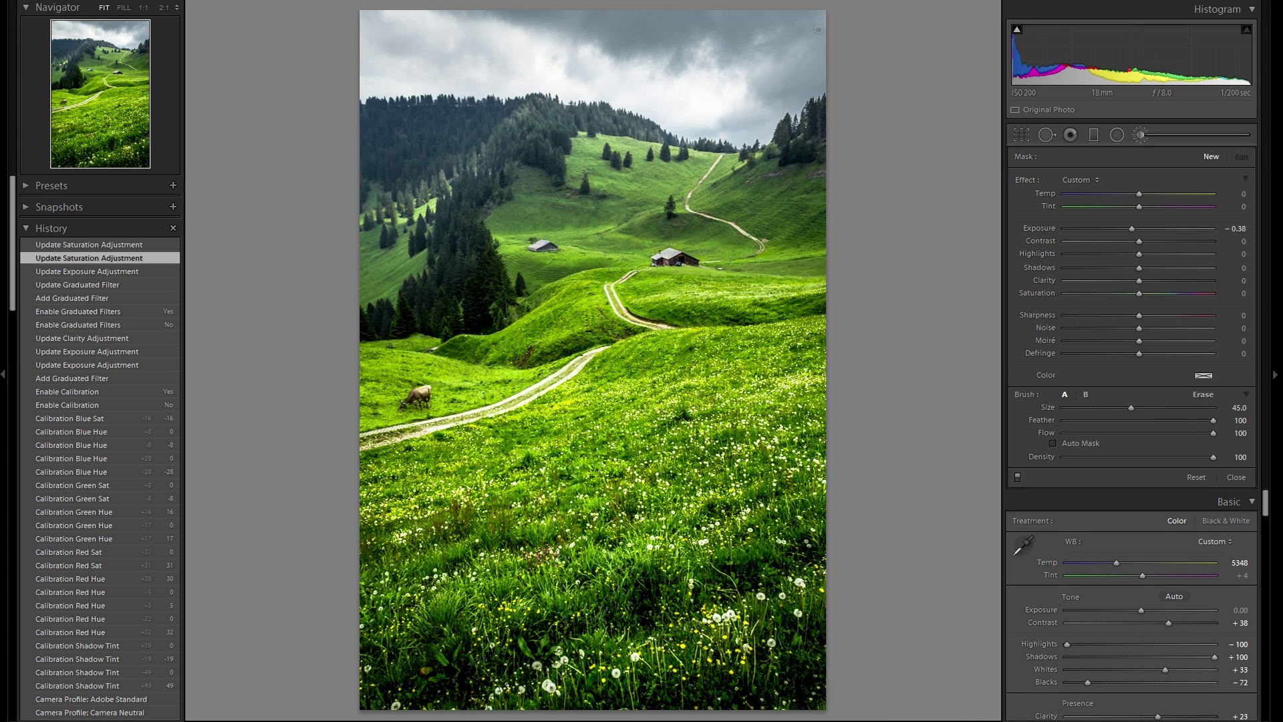
# - Set the brush adjustment's contrast to 46 and paint along the lower right edge and the left edge of the photo
pyautogui.moveTo(1140, 240); pyautogui.dragTo(1172, 239)
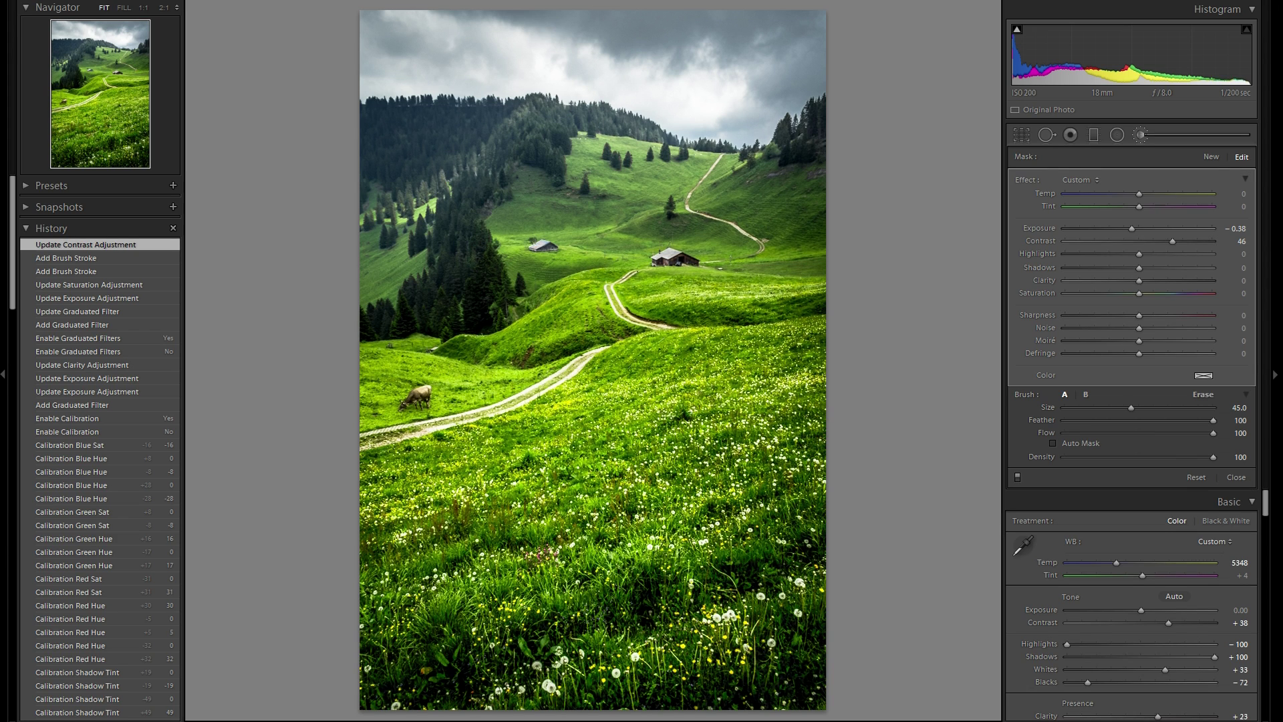
pyautogui.moveTo(819, 534); pyautogui.dragTo(818, 588)
pyautogui.moveTo(371, 642)
pyautogui.mouseDown()
pyautogui.moveTo(378, 411)
pyautogui.moveTo(294, 187)
pyautogui.mouseUp()
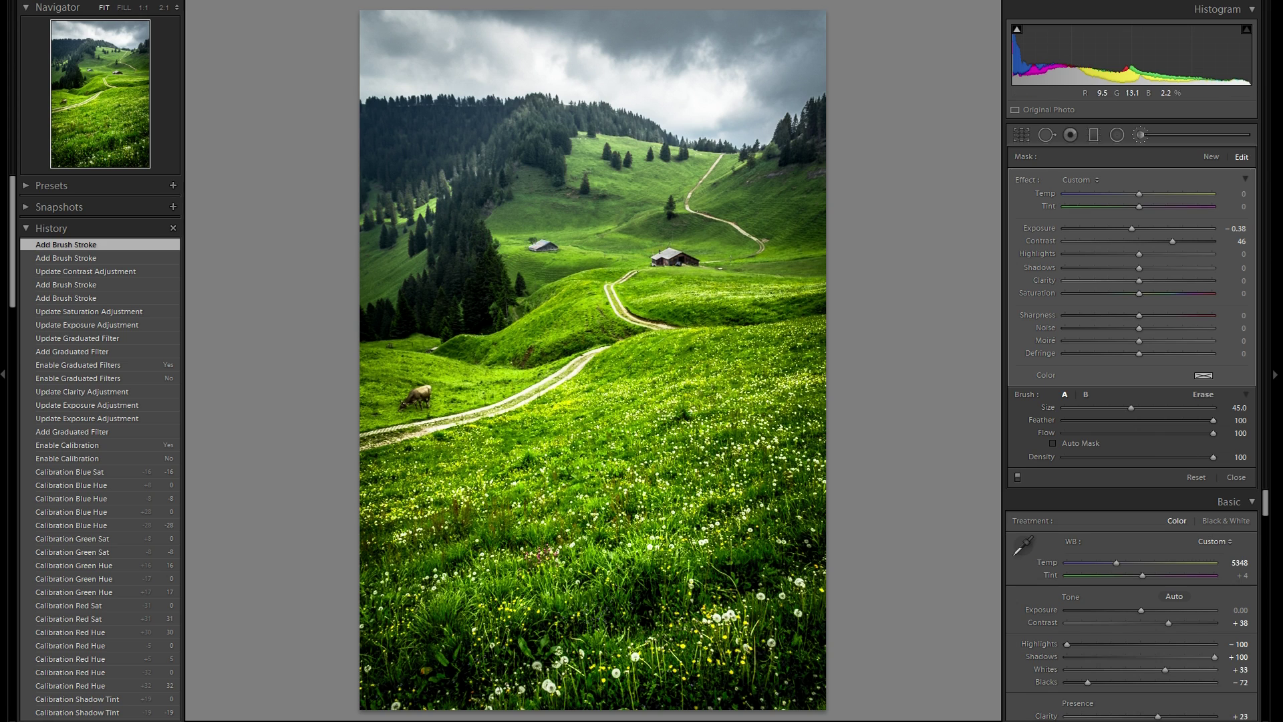
# - Try a darkening stroke across the foreground grass with a size 35 brush, and undo the stroke
pyautogui.press('[')
pyautogui.moveTo(391, 672)
pyautogui.mouseDown()
pyautogui.moveTo(562, 669)
pyautogui.moveTo(695, 638)
pyautogui.moveTo(642, 581)
pyautogui.mouseUp()
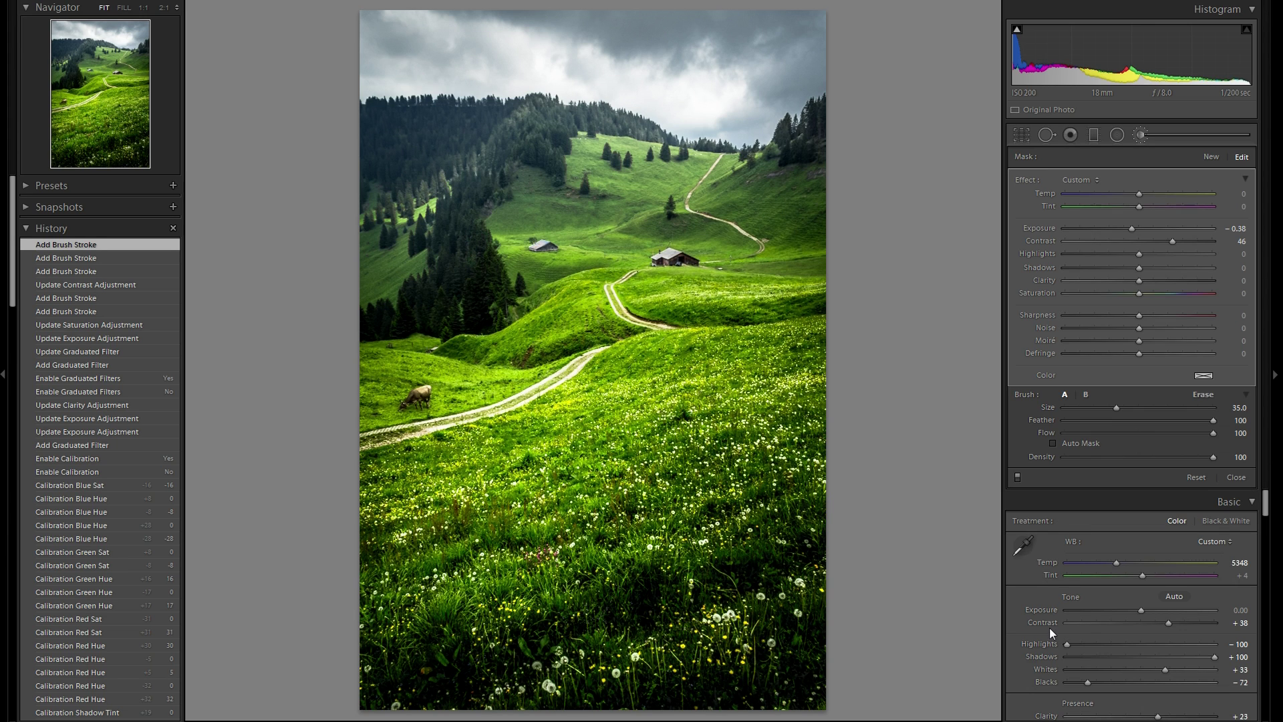
pyautogui.hotkey('ctrl', 'z')
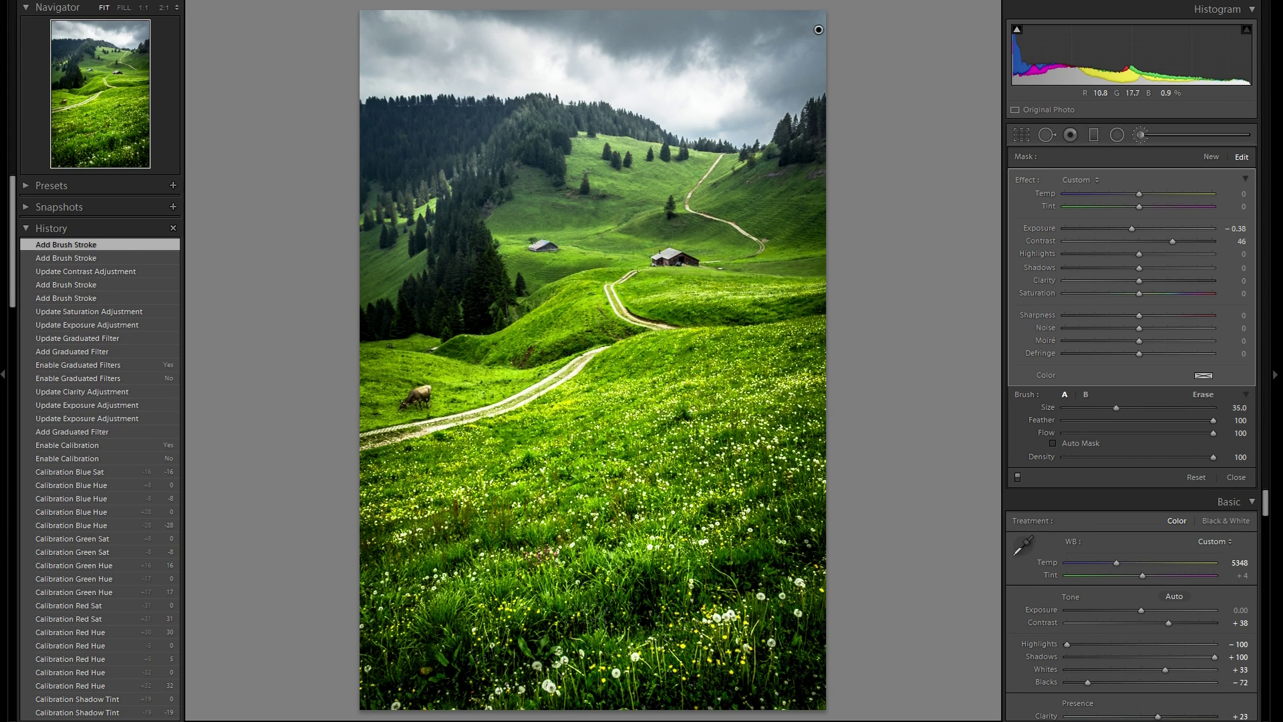
pyautogui.press('[')
pyautogui.press('[')
# - Start a new adjustment brush with feather 50 and size 4, and paint along the dirt path's lower stretch
pyautogui.click(1139, 136)
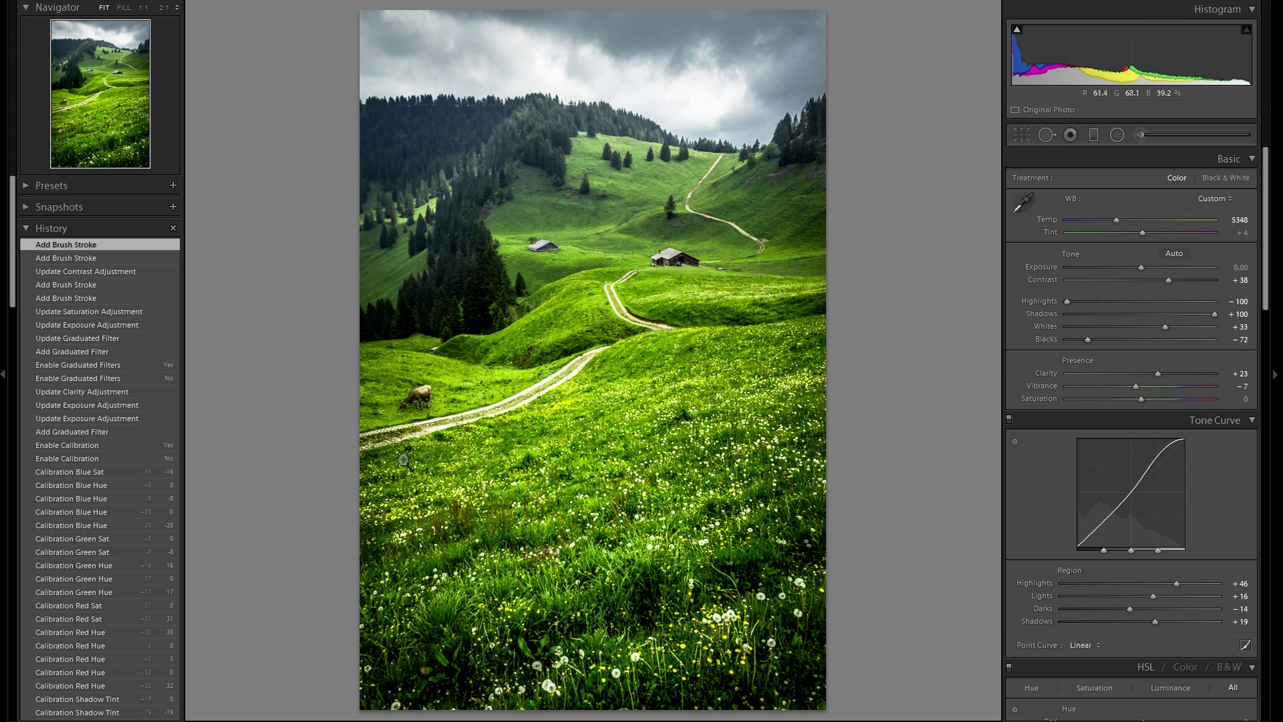
pyautogui.click(1140, 136)
pyautogui.click(1139, 421)
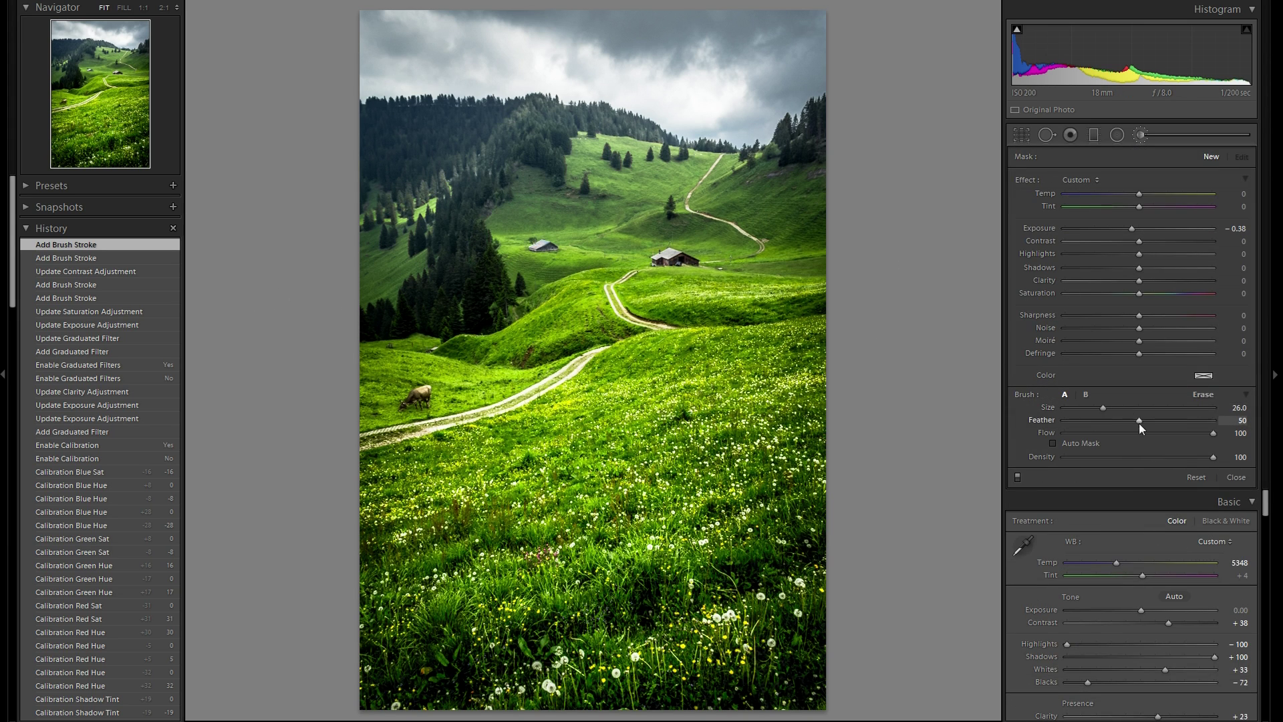
pyautogui.moveTo(1103, 408); pyautogui.dragTo(1077, 408)
pyautogui.scroll(-5, 363, 438)
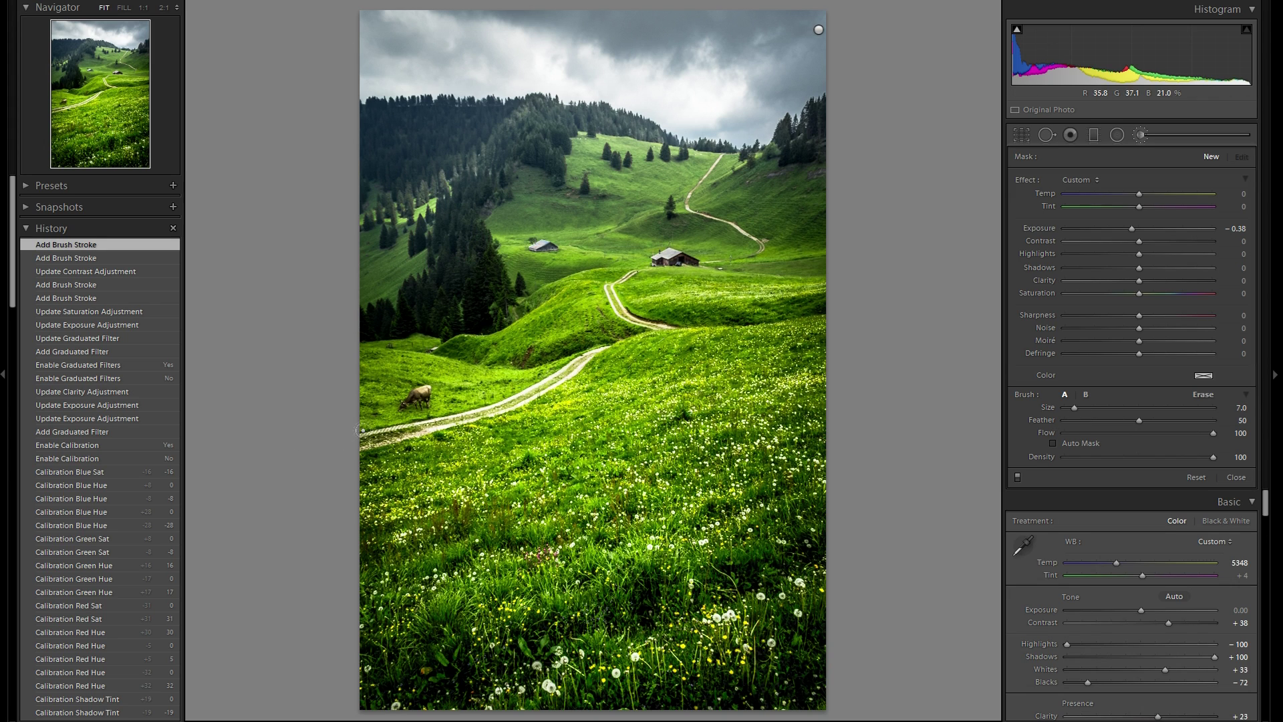
pyautogui.moveTo(363, 439)
pyautogui.mouseDown()
pyautogui.moveTo(468, 410)
pyautogui.moveTo(605, 344)
pyautogui.mouseUp()
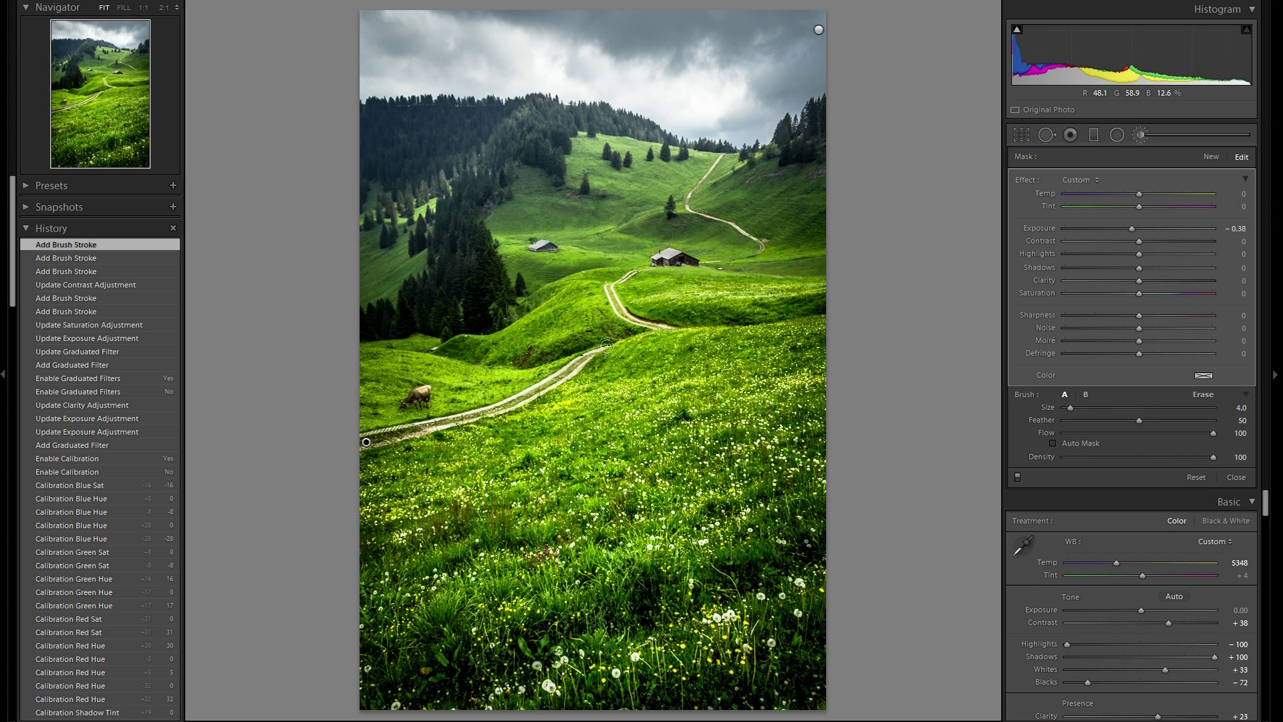
# - Continue the brush mask along the path's middle bend and distant upper stretch, reducing the brush size to 2 and 1
pyautogui.press('alt')
pyautogui.moveTo(640, 323)
pyautogui.mouseDown()
pyautogui.moveTo(619, 294)
pyautogui.moveTo(634, 276)
pyautogui.moveTo(616, 302)
pyautogui.moveTo(625, 317)
pyautogui.moveTo(652, 319)
pyautogui.moveTo(634, 304)
pyautogui.moveTo(658, 315)
pyautogui.moveTo(631, 267)
pyautogui.moveTo(650, 277)
pyautogui.mouseUp()
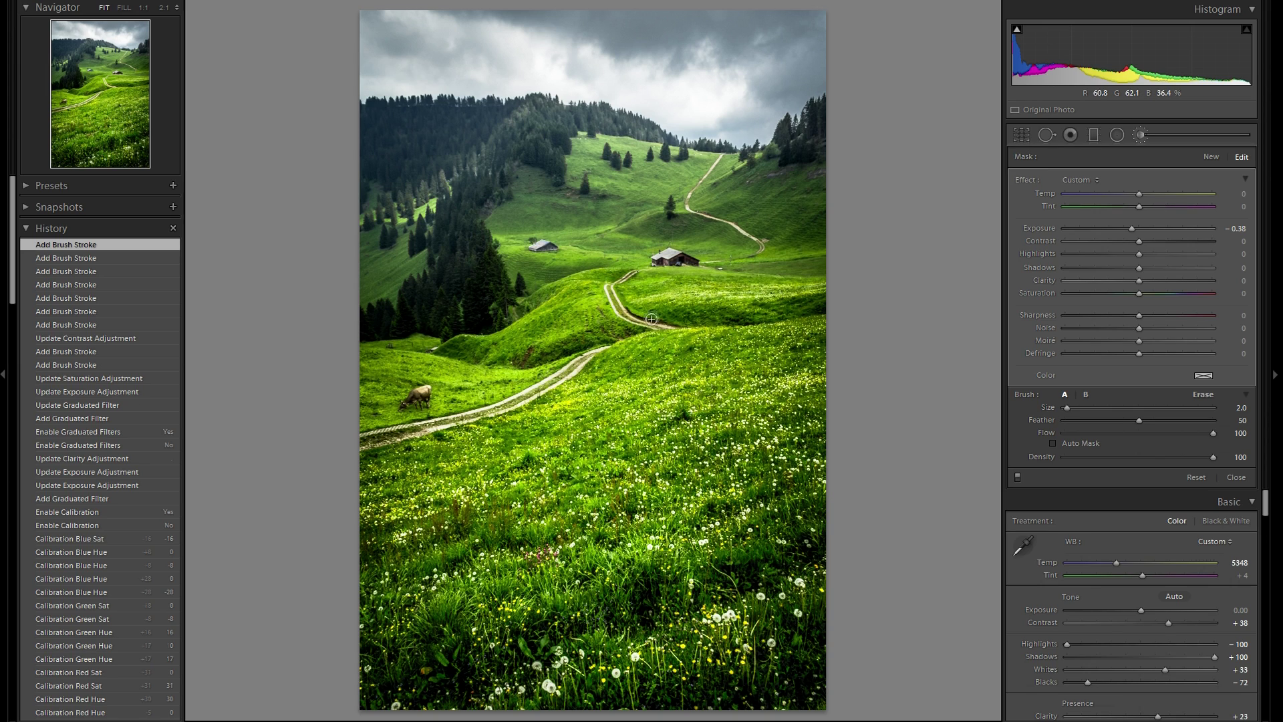
pyautogui.press('alt')
pyautogui.moveTo(763, 256)
pyautogui.mouseDown()
pyautogui.moveTo(694, 213)
pyautogui.moveTo(732, 157)
pyautogui.mouseUp()
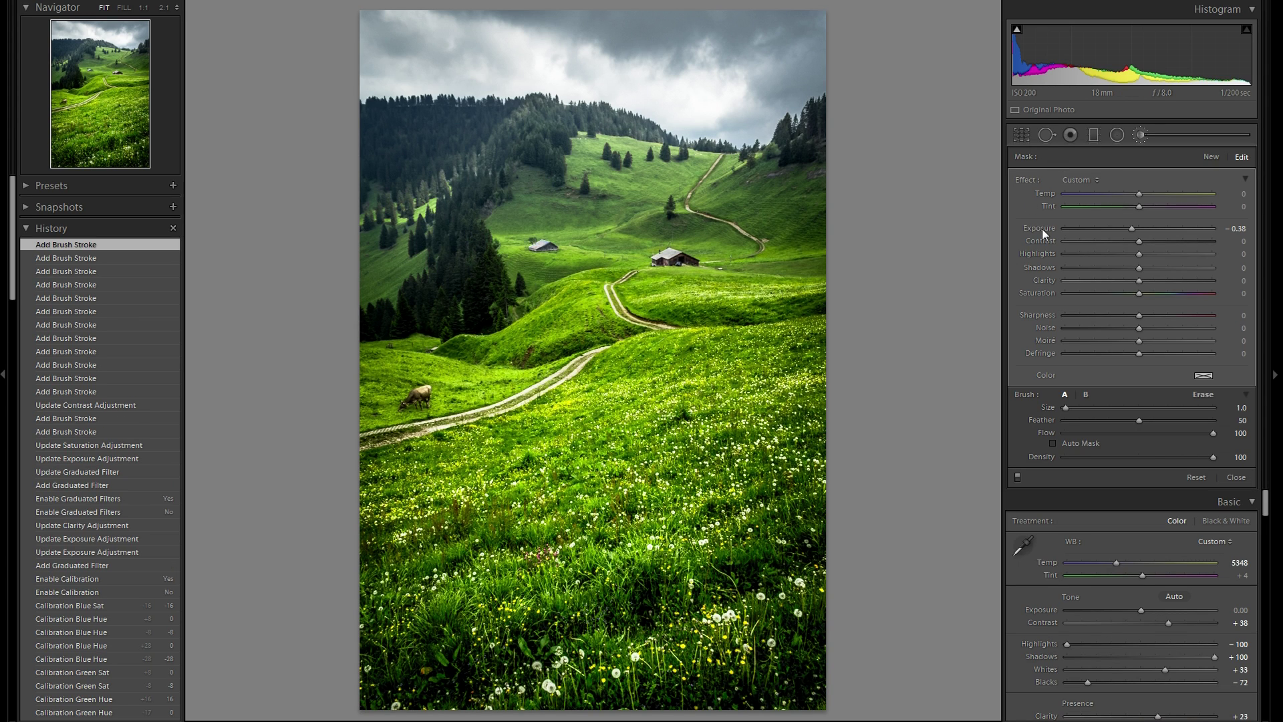
# - Set the path brush adjustment's exposure to 0.23 and its clarity to 43
pyautogui.doubleClick(1041, 229)
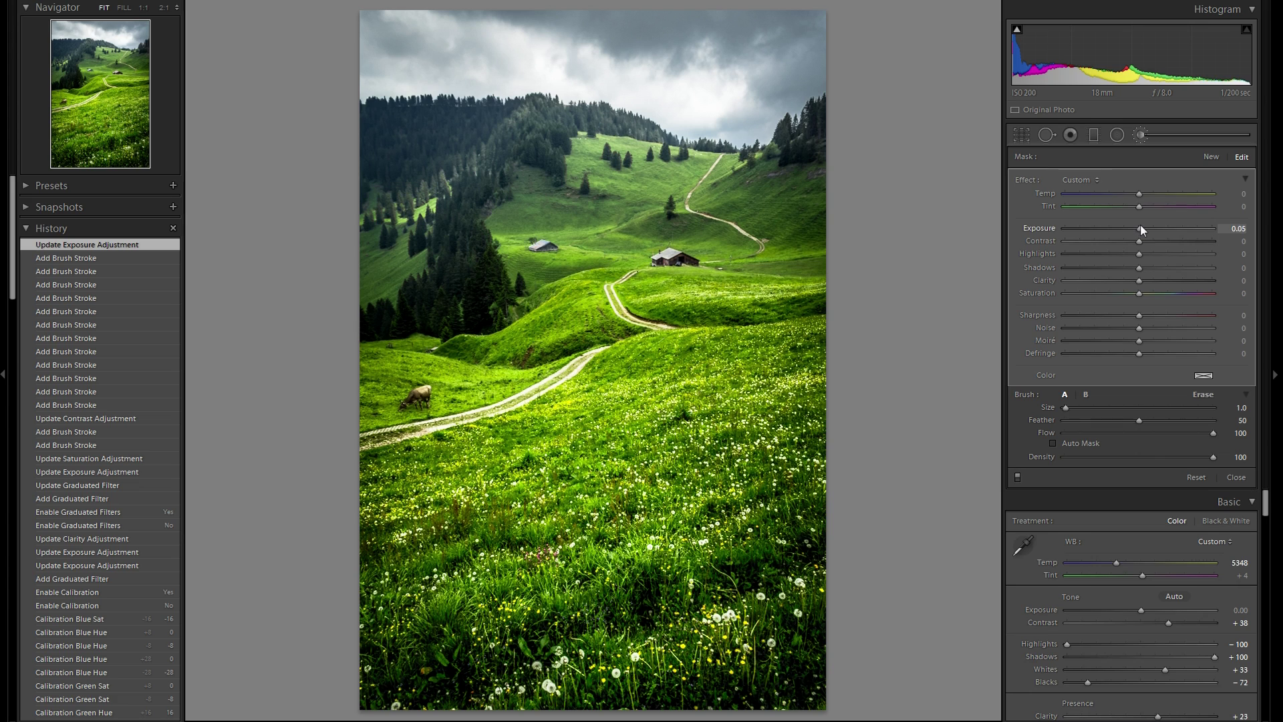
pyautogui.moveTo(1147, 226); pyautogui.dragTo(1143, 229)
pyautogui.click(1170, 284)
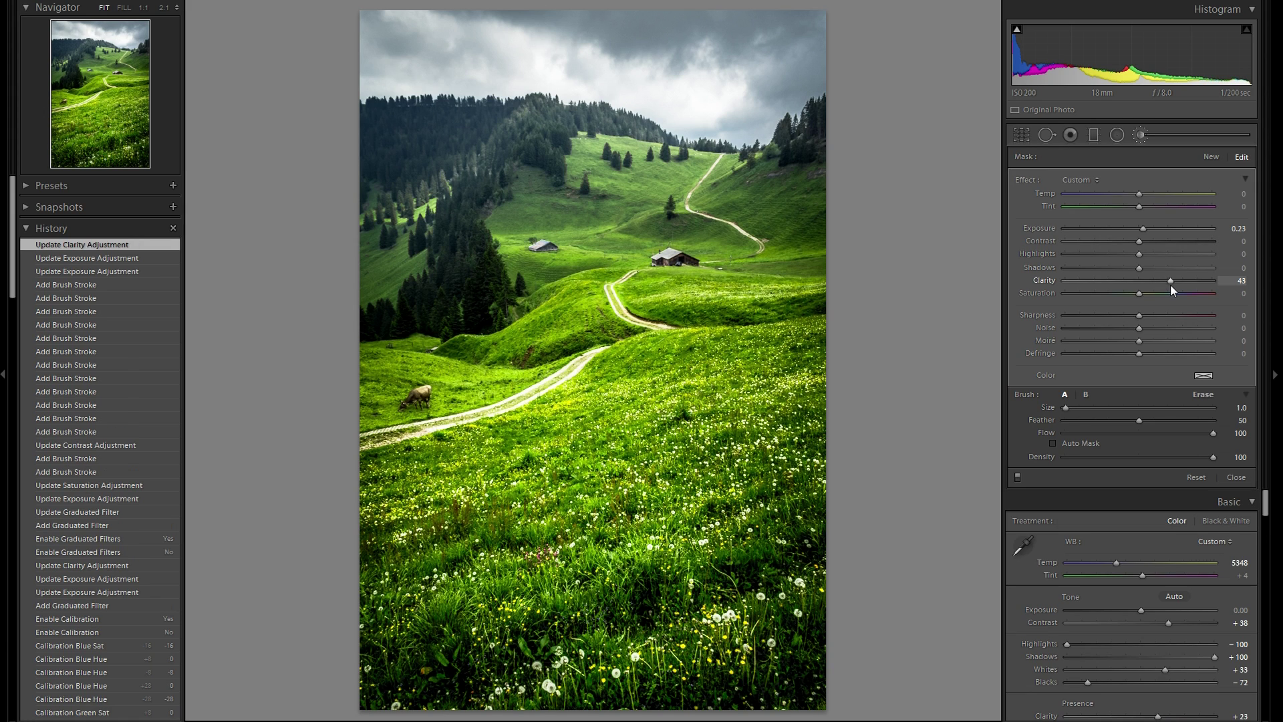
# - Set the path brush's exposure to 0.20 and contrast to 46, then compare the photo without and with the brush adjustments
pyautogui.moveTo(1144, 228); pyautogui.dragTo(1142, 229)
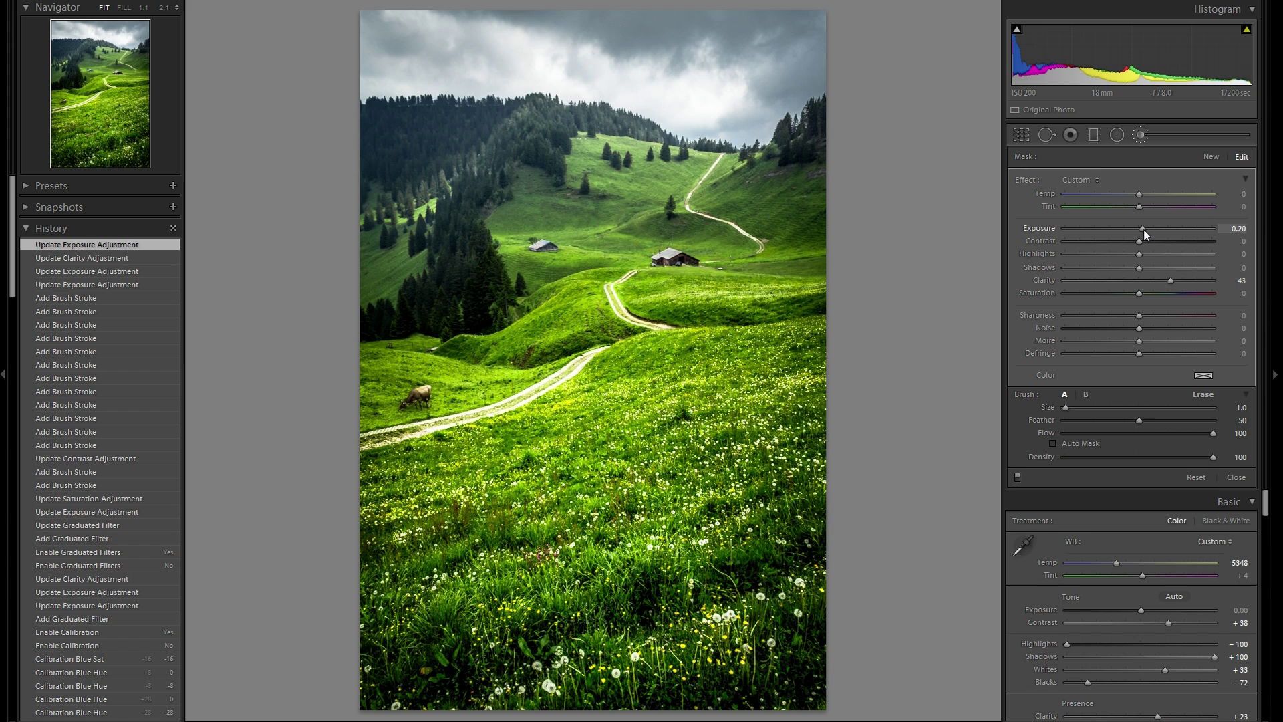
pyautogui.click(1173, 241)
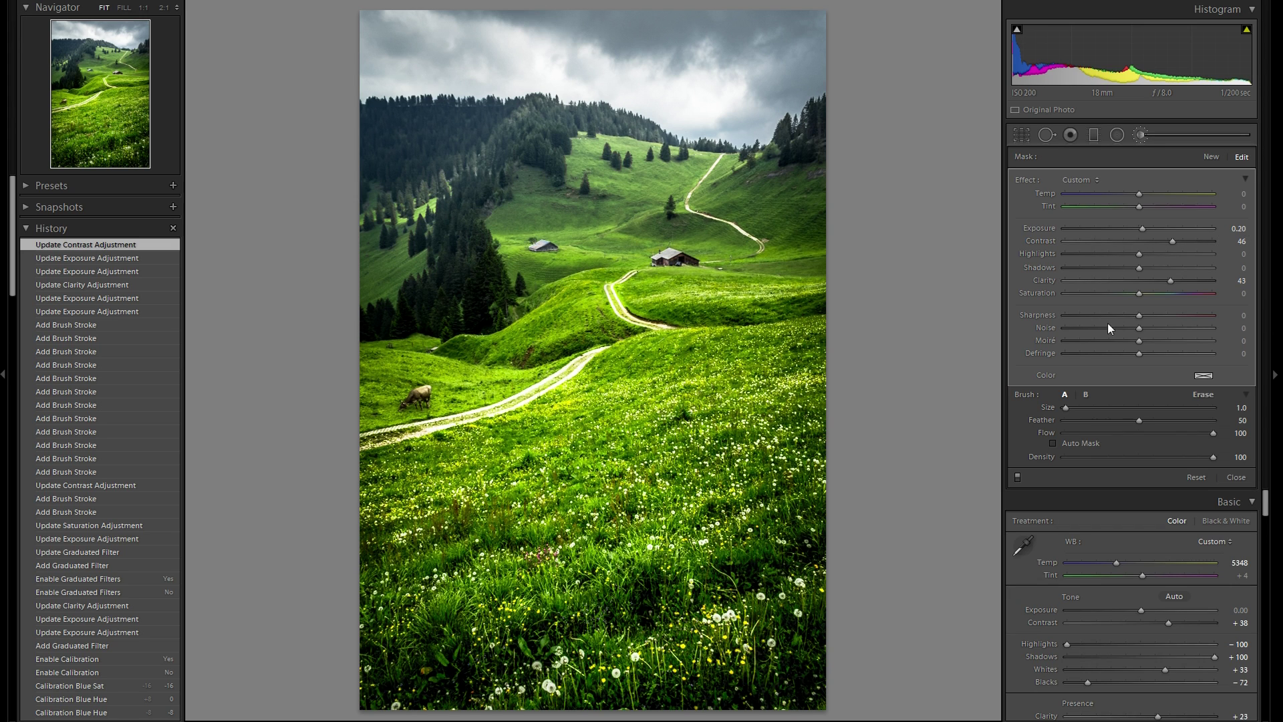
pyautogui.click(1017, 476)
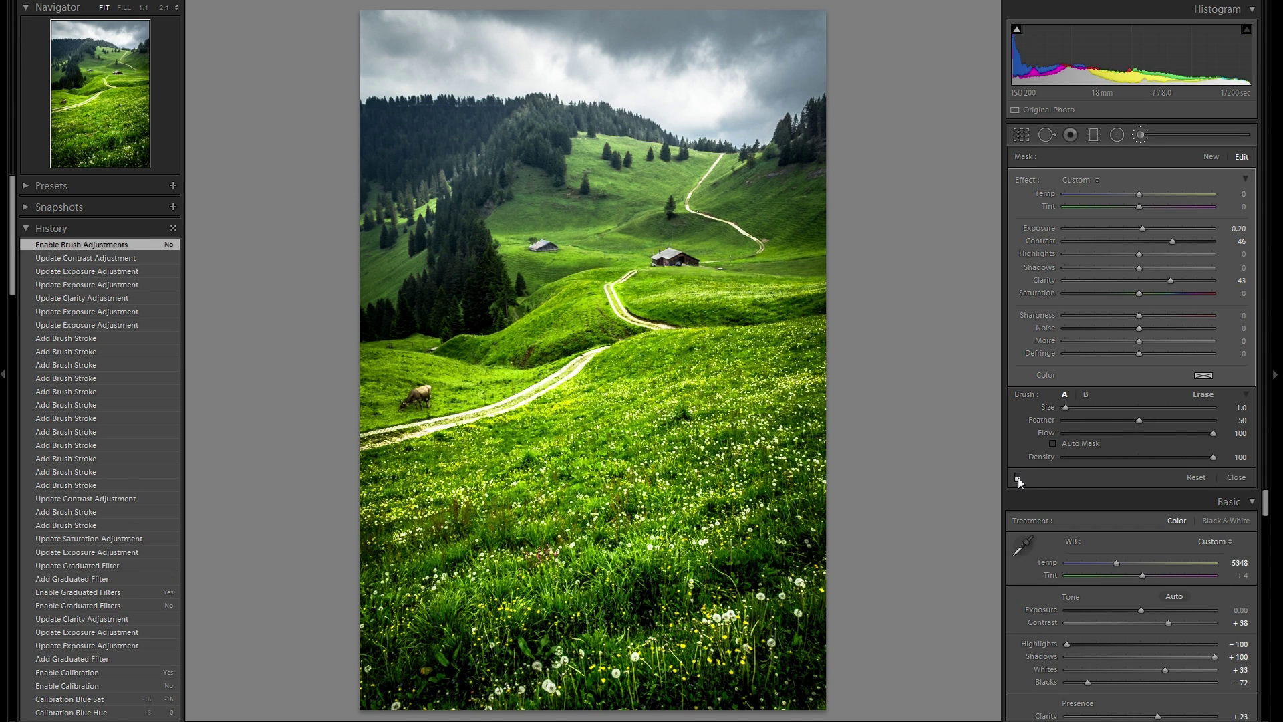
pyautogui.click(1017, 476)
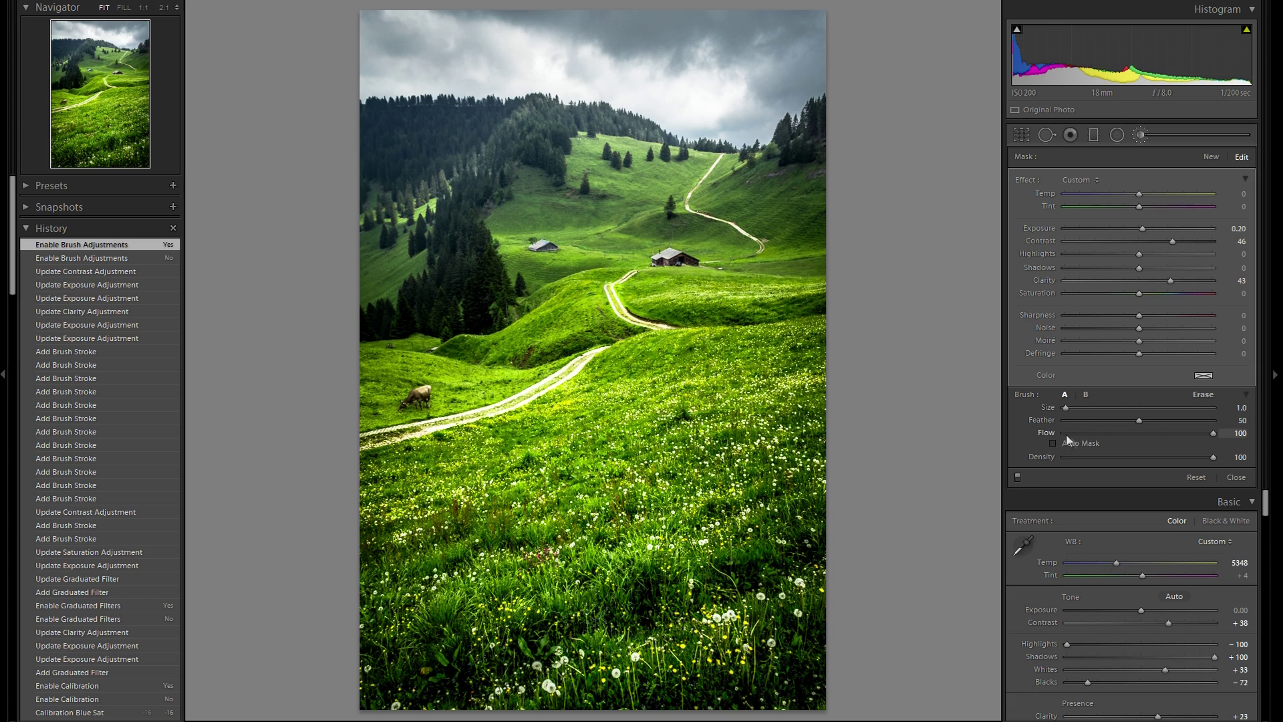
pyautogui.click(1135, 136)
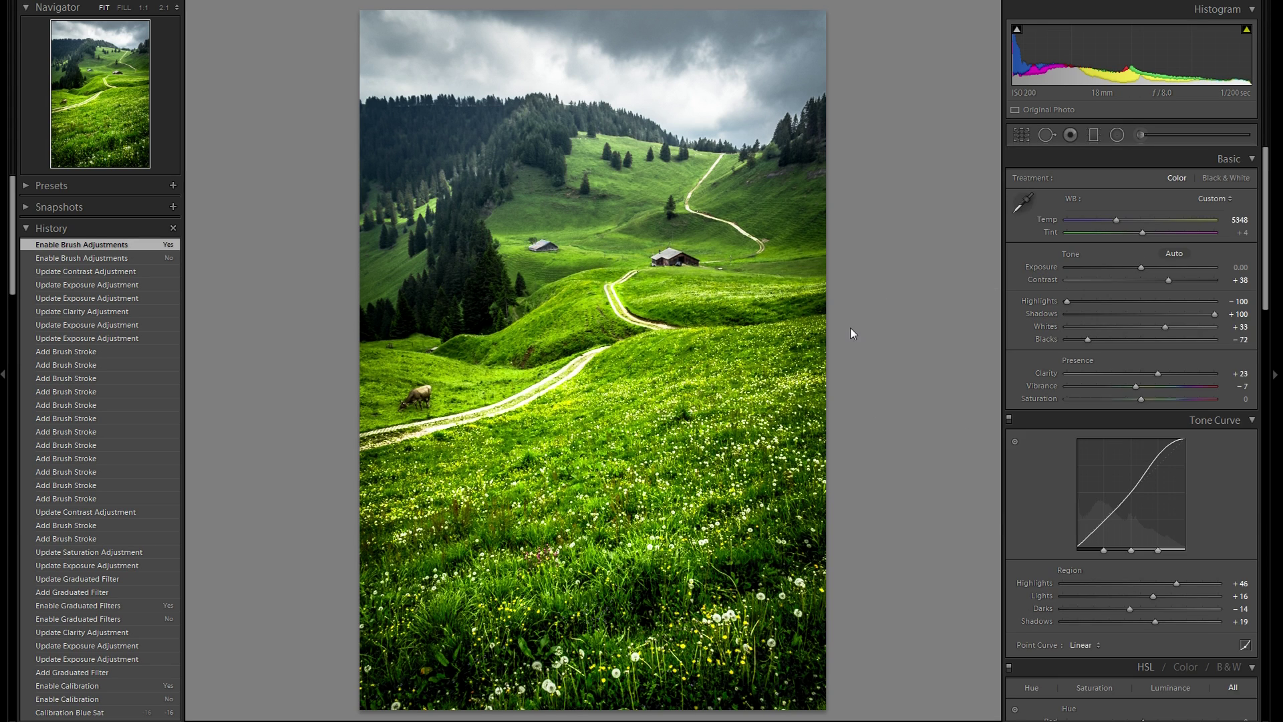
# - Add a radial filter with reset exposure over the shaded slope right of the path's middle bend, and set its exposure to -0.49
pyautogui.click(1116, 136)
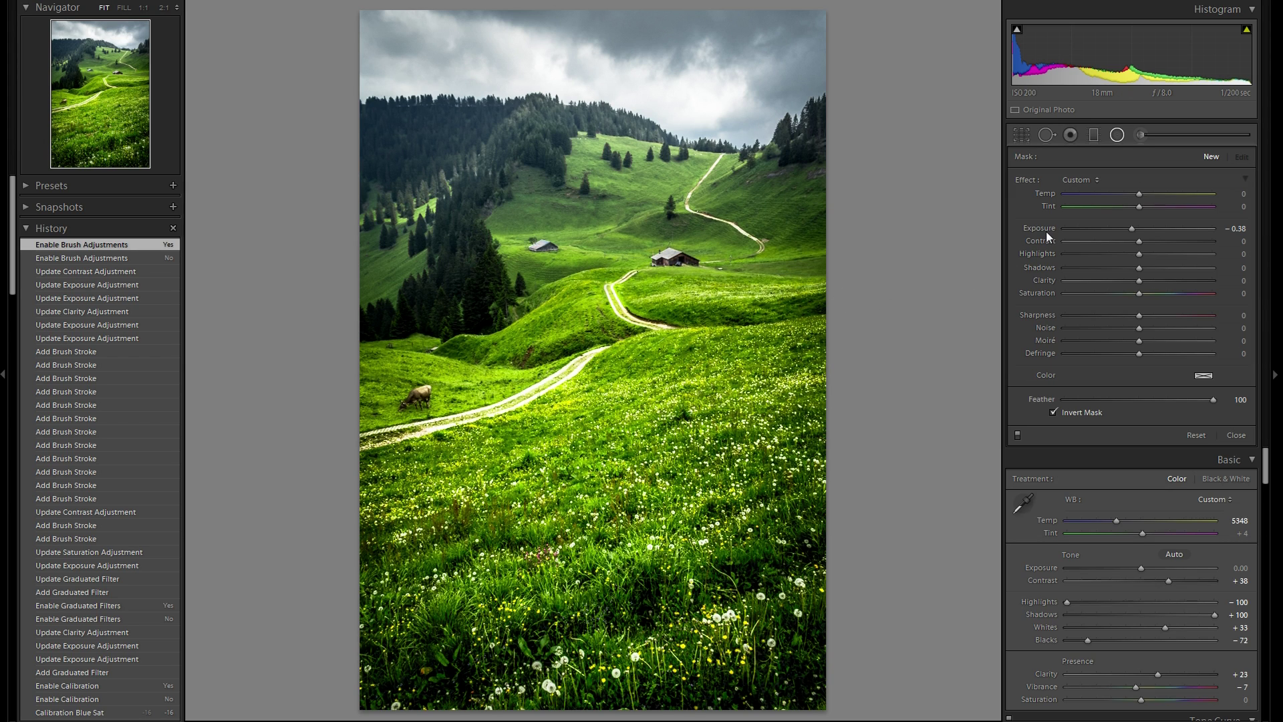
pyautogui.doubleClick(1047, 231)
pyautogui.moveTo(747, 330)
pyautogui.mouseDown()
pyautogui.moveTo(791, 343)
pyautogui.moveTo(770, 334)
pyautogui.mouseUp()
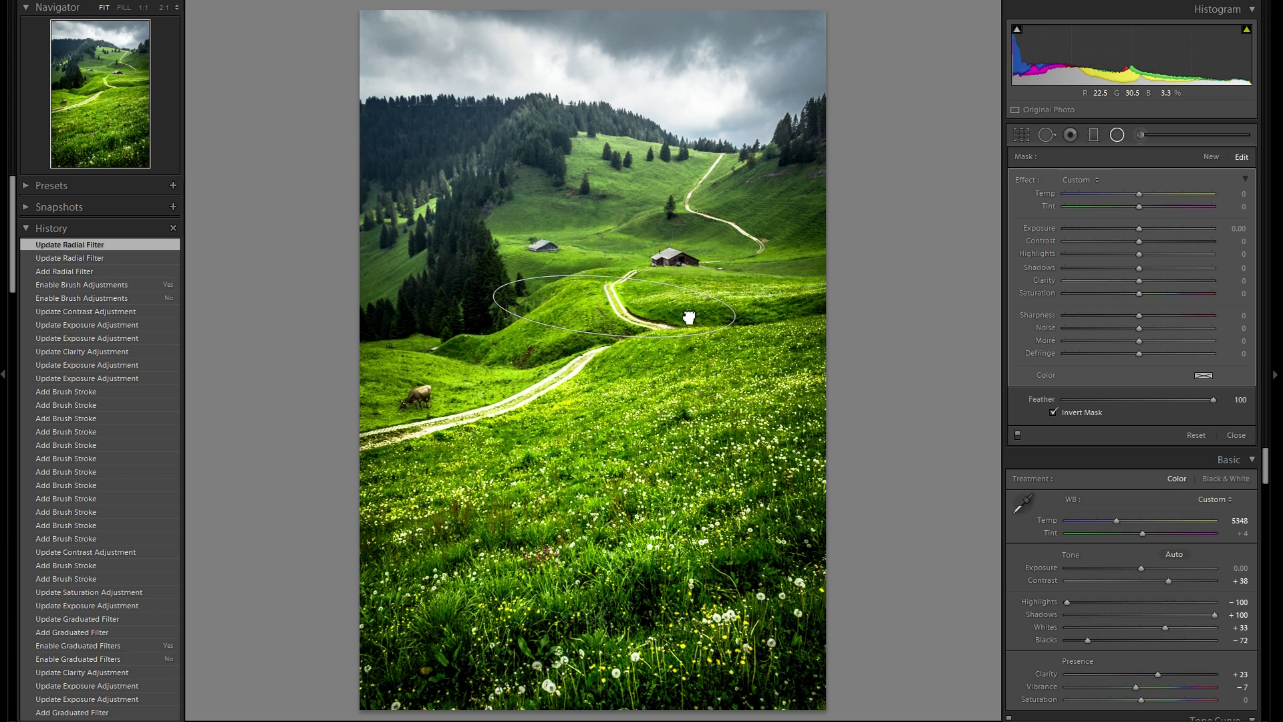
pyautogui.moveTo(688, 318); pyautogui.dragTo(811, 314)
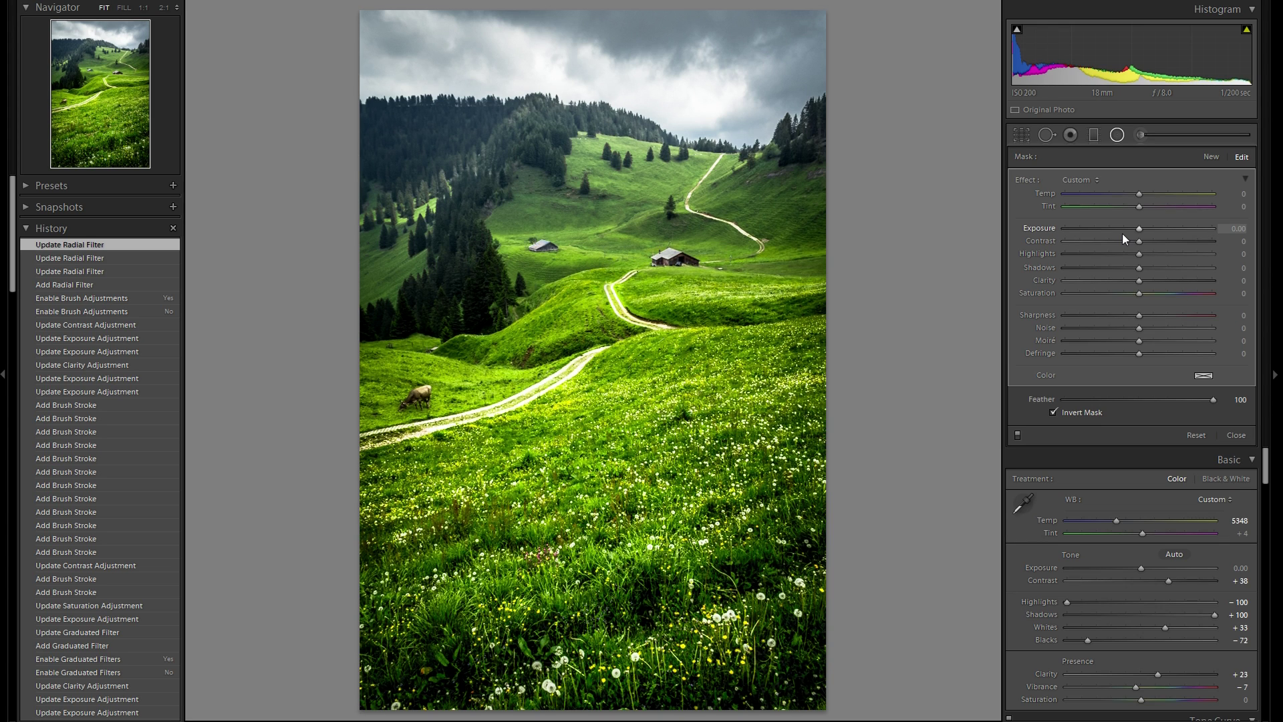
pyautogui.click(1130, 231)
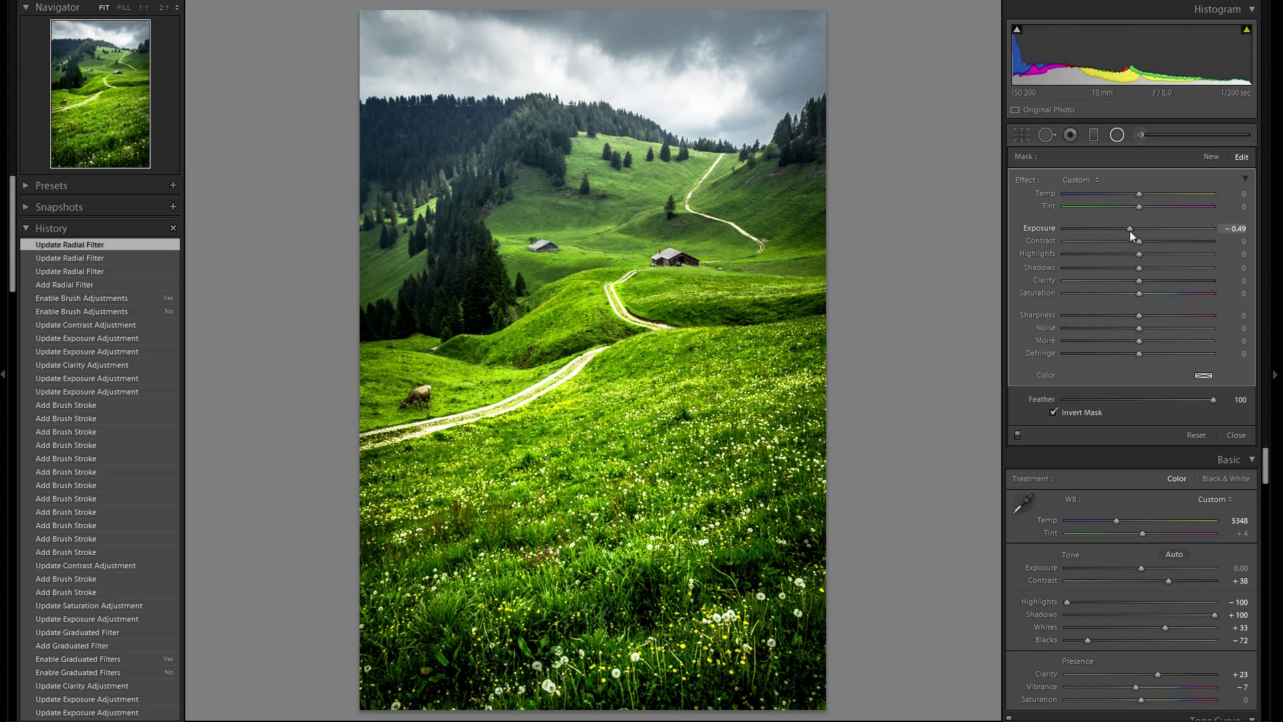
# - Duplicate the radial filter onto the slope above the cow, setting contrast to 32 on the duplicate and 33 on the original
pyautogui.rightClick(746, 318)
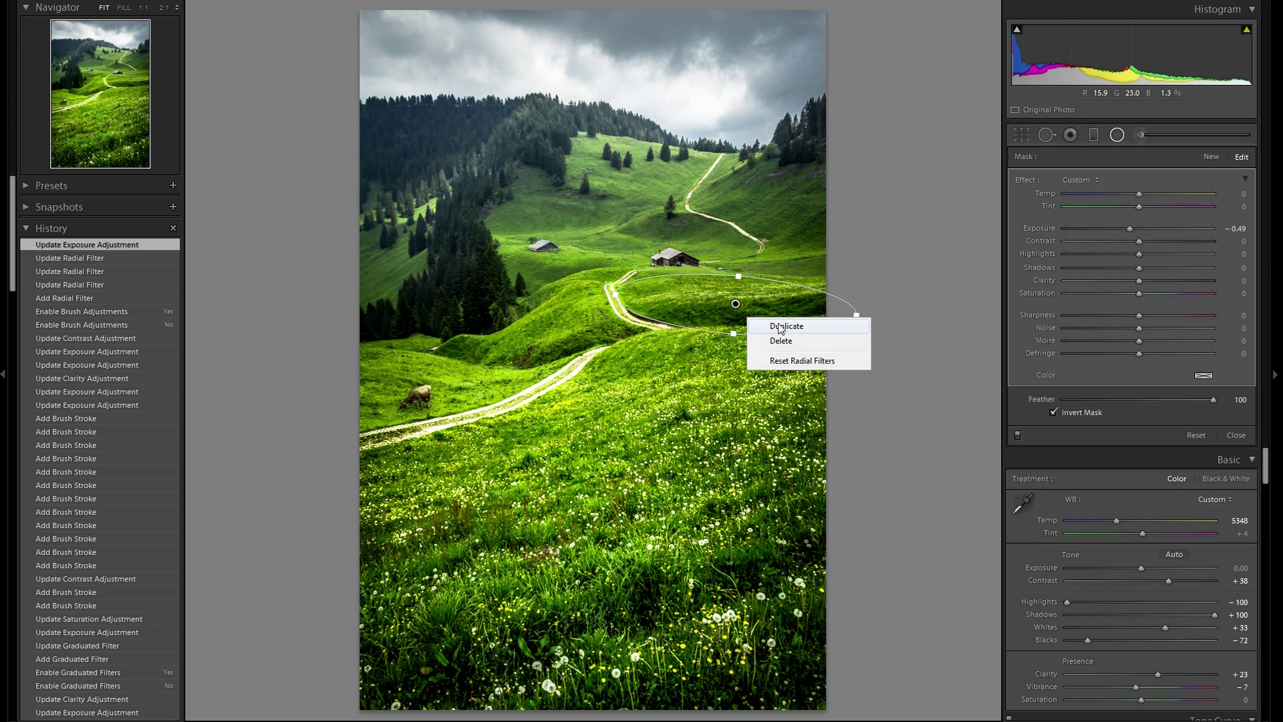
pyautogui.click(779, 326)
pyautogui.moveTo(736, 304); pyautogui.dragTo(455, 361)
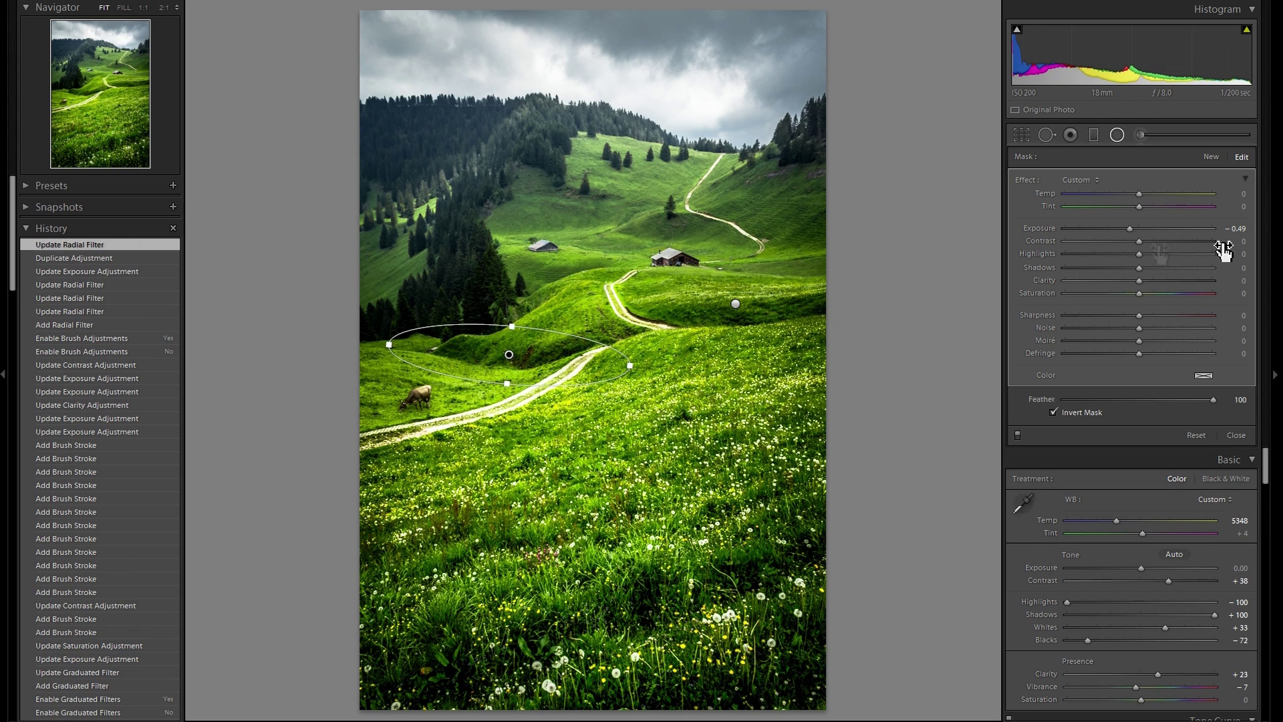
pyautogui.click(1163, 242)
pyautogui.moveTo(1162, 242); pyautogui.dragTo(1163, 242)
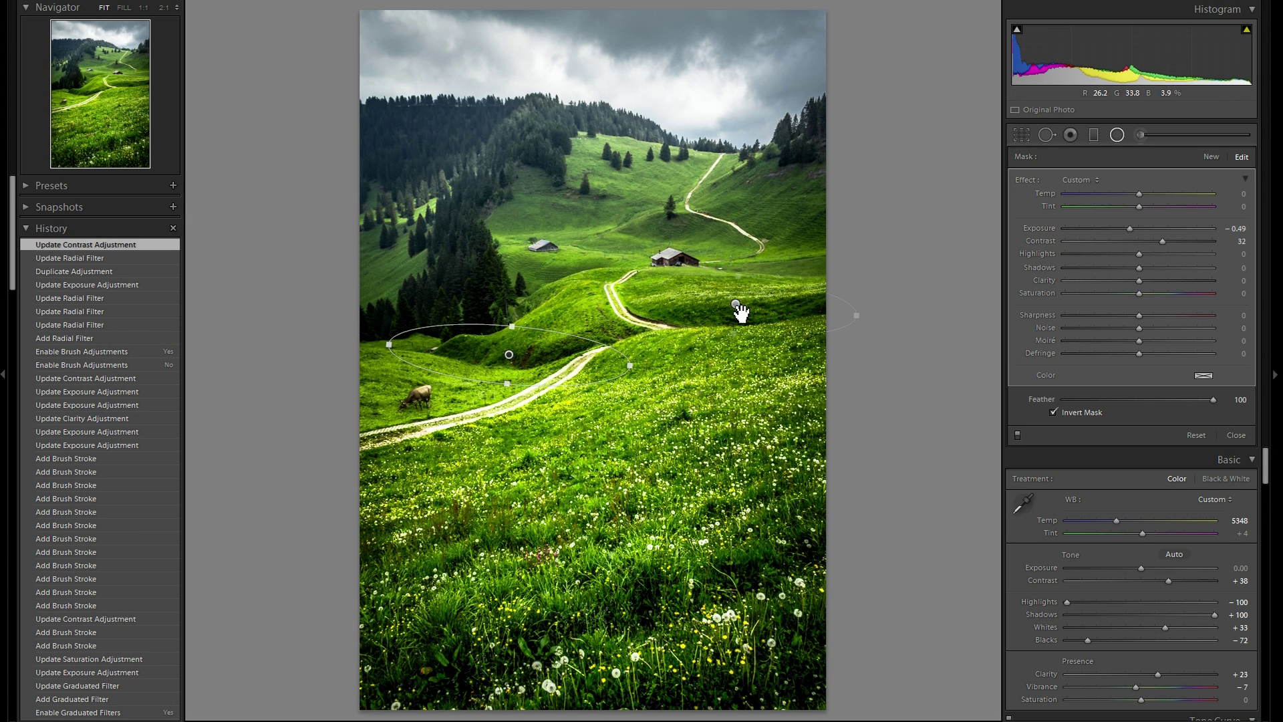
pyautogui.doubleClick(1163, 246)
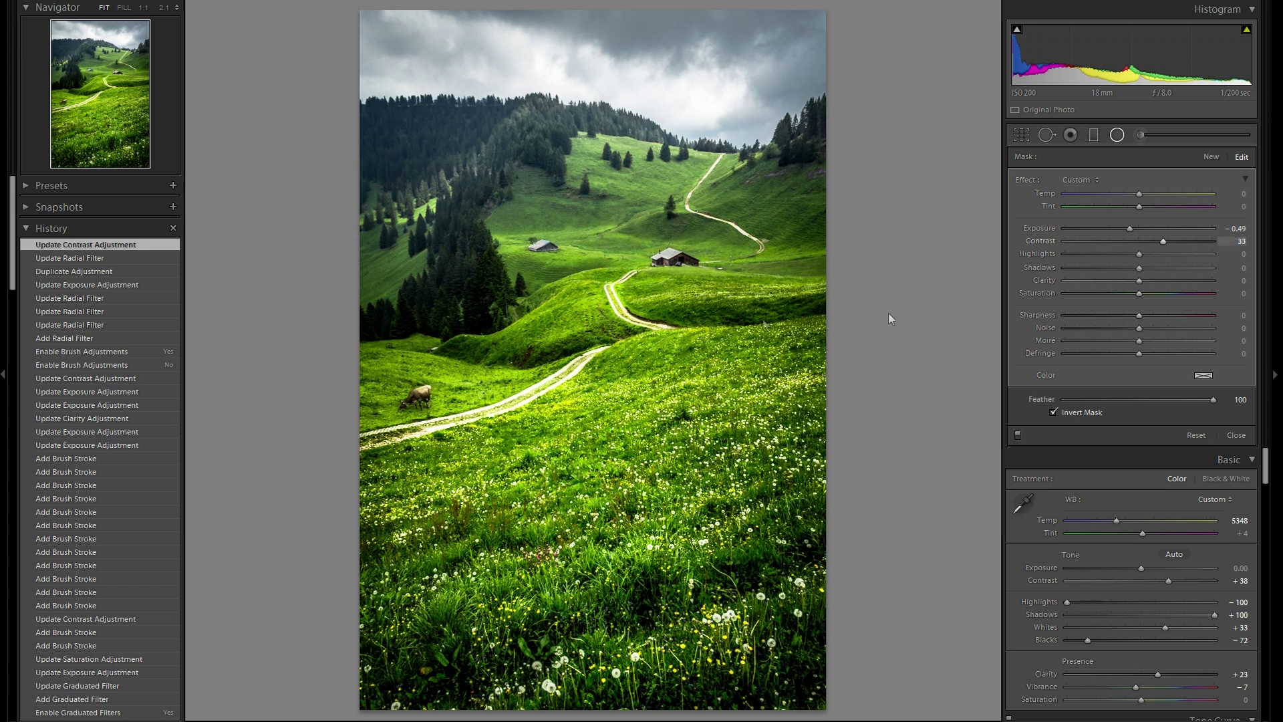
# - Duplicate the original radial filter onto the hillside right of the distant path, tilt it along the slope, and set its exposure to -0.23
pyautogui.rightClick(736, 304)
pyautogui.click(772, 317)
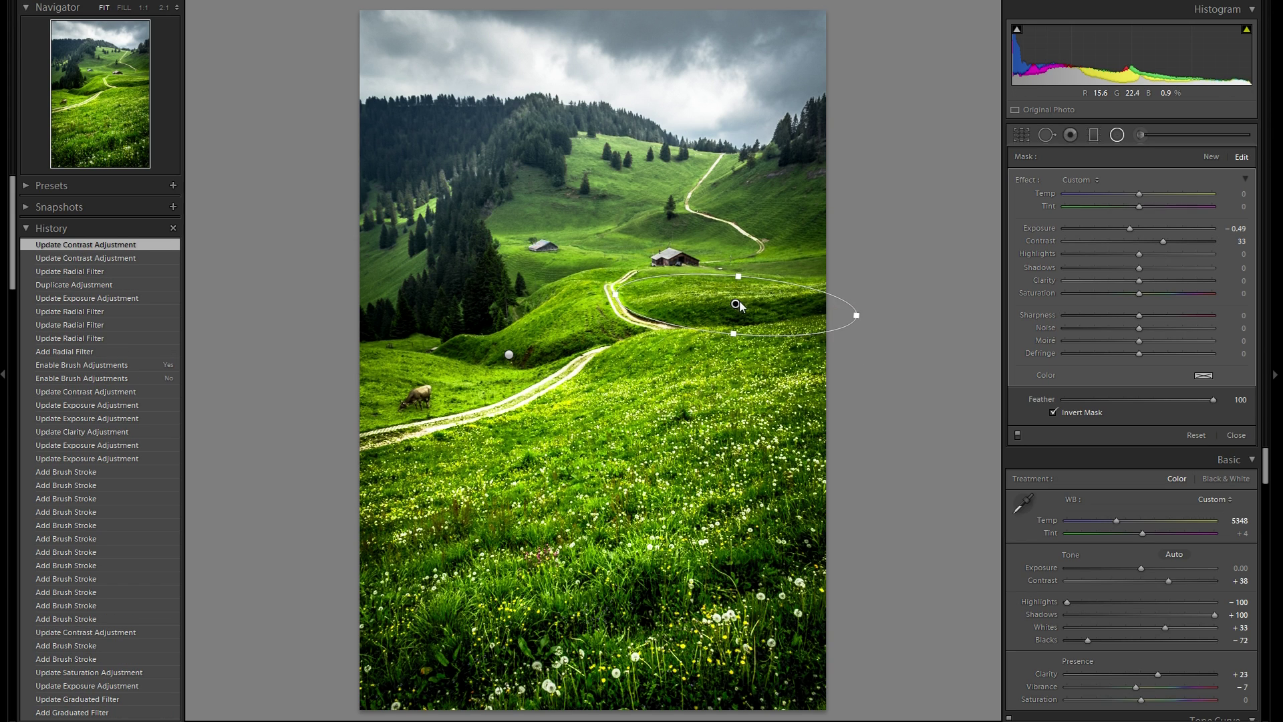
pyautogui.moveTo(735, 304); pyautogui.dragTo(773, 249)
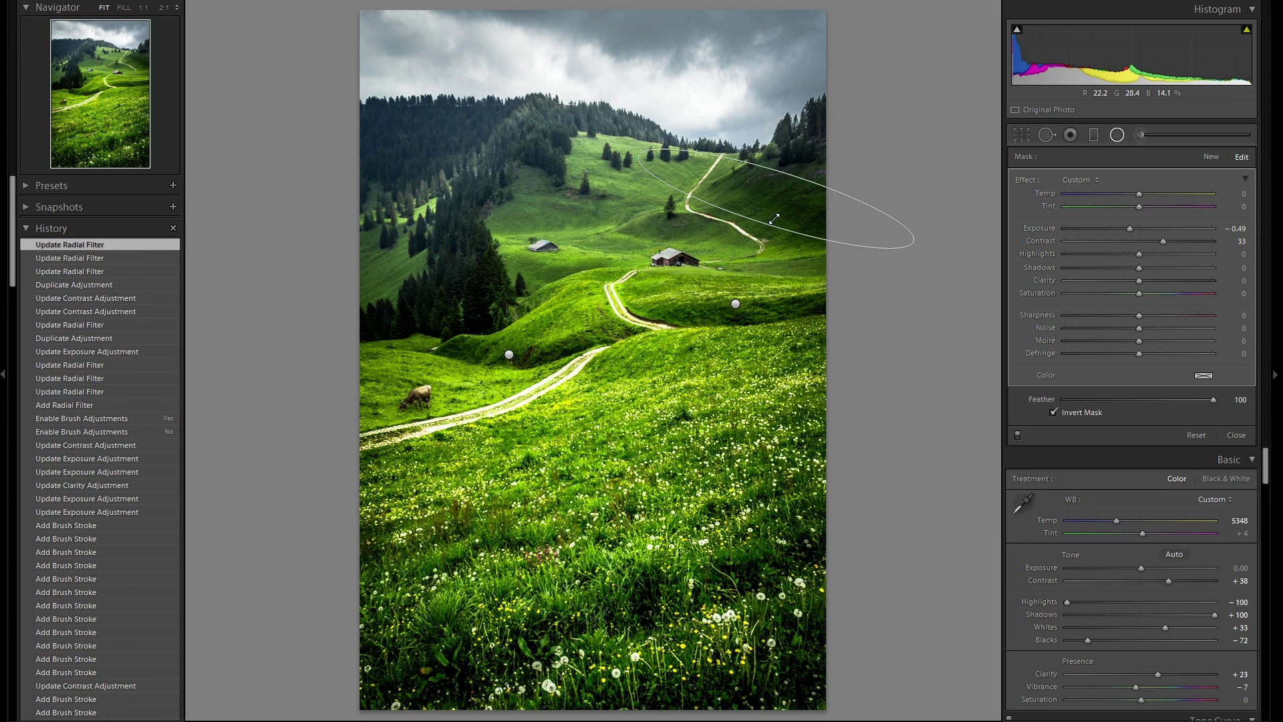
pyautogui.moveTo(771, 226); pyautogui.dragTo(835, 217)
pyautogui.moveTo(1130, 228); pyautogui.dragTo(1132, 228)
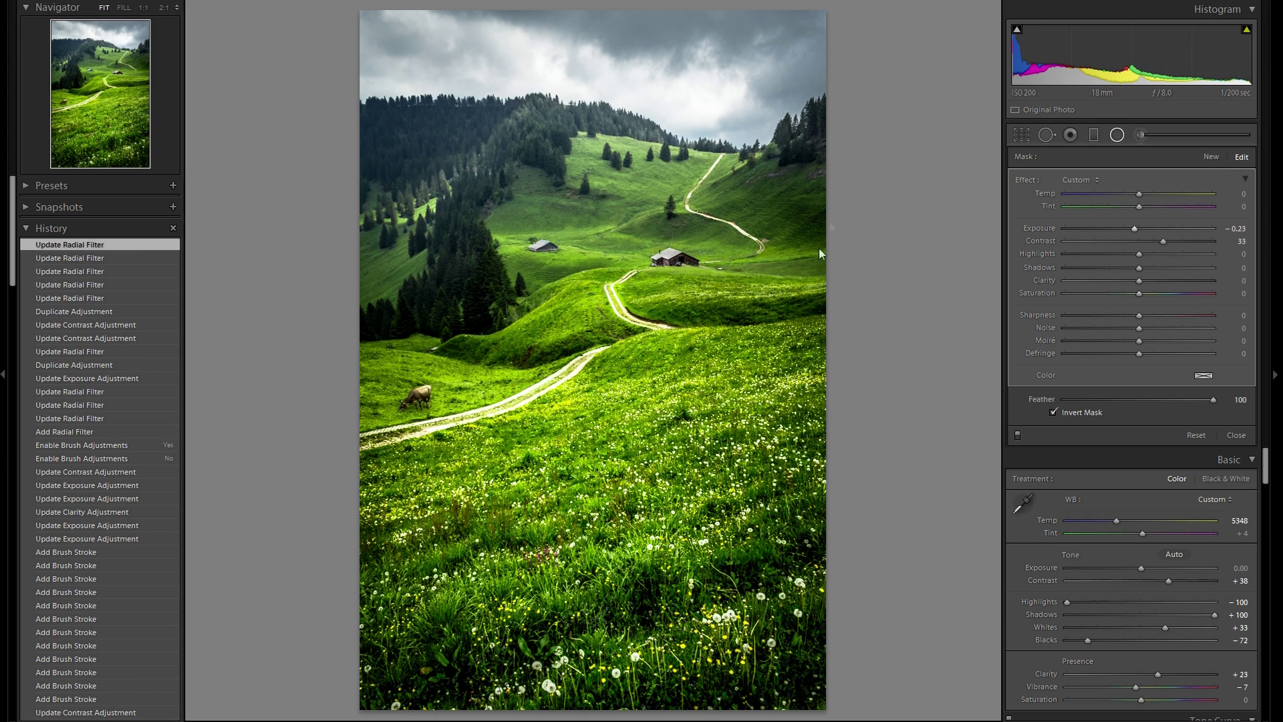
# - Place a smaller duplicate of the darkening radial filter above the large hut, and another over the lone tree on the hillside
pyautogui.rightClick(737, 306)
pyautogui.click(779, 319)
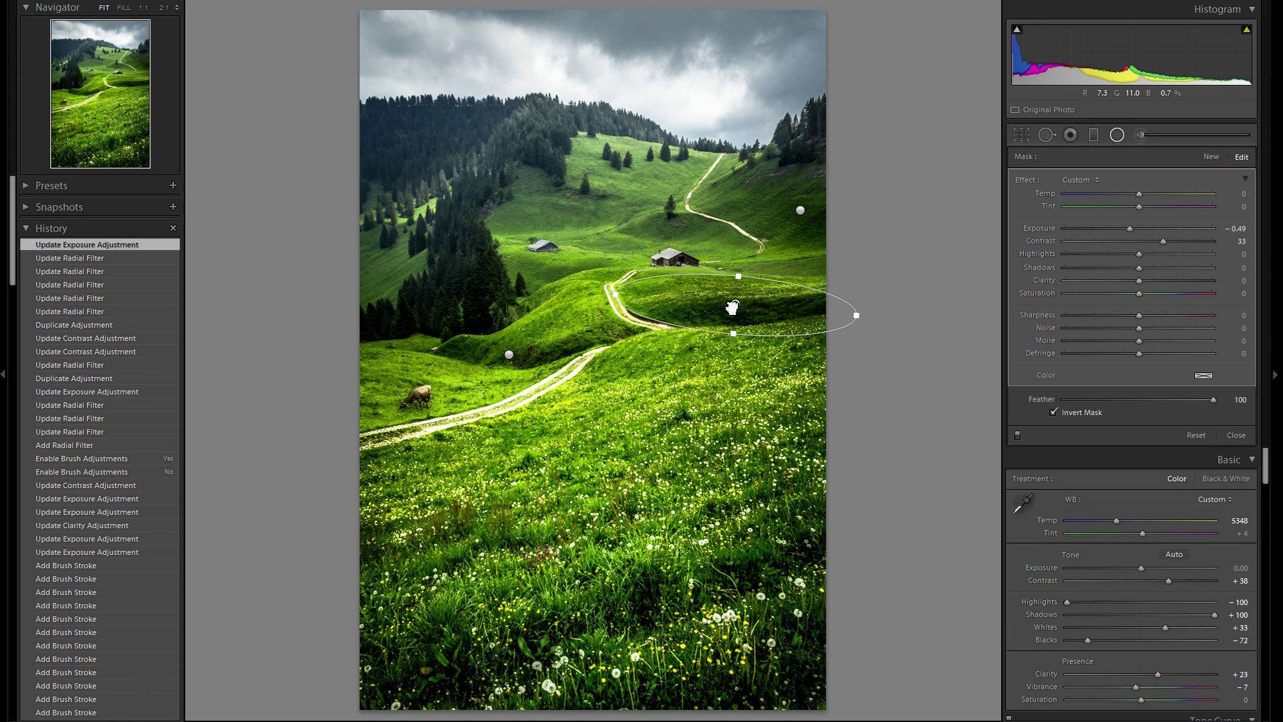
pyautogui.moveTo(670, 230); pyautogui.dragTo(677, 228)
pyautogui.moveTo(797, 238); pyautogui.dragTo(586, 202)
pyautogui.rightClick(707, 243)
pyautogui.click(707, 241)
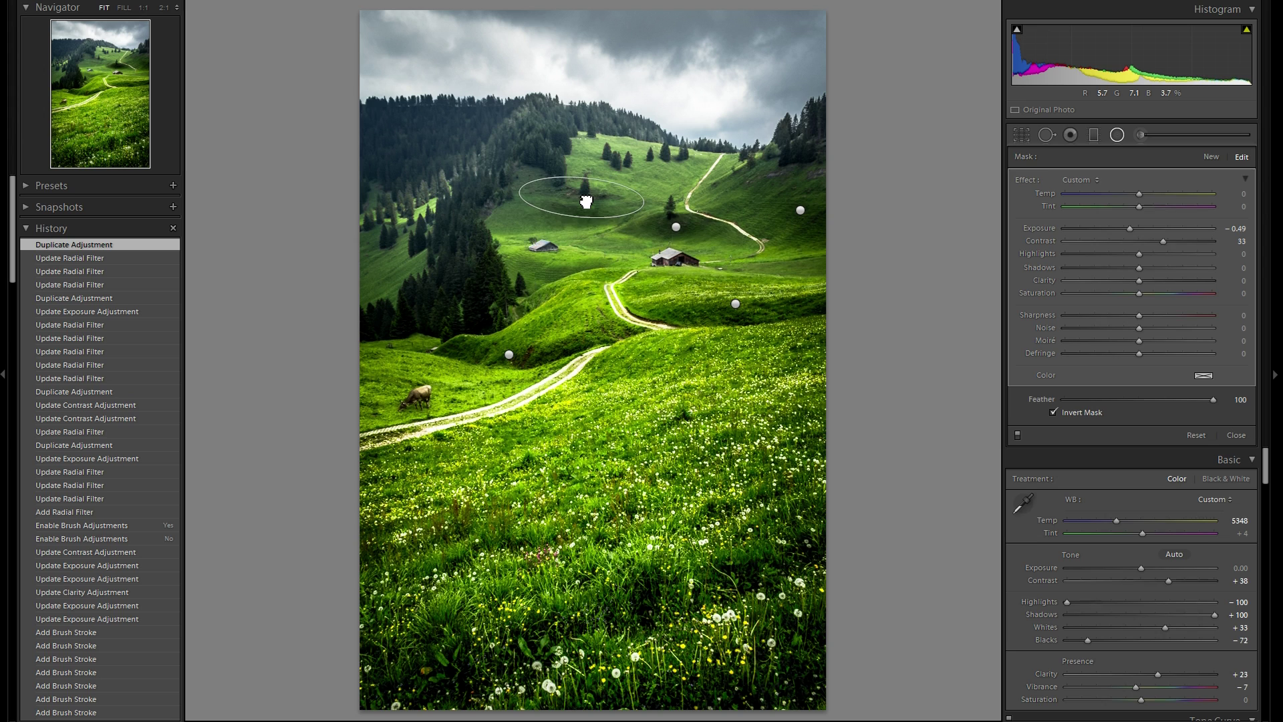
# - Duplicate the lone tree's radial filter onto the tree group near the ridge, and set the selected filter's exposure to -0.42
pyautogui.rightClick(612, 197)
pyautogui.click(643, 204)
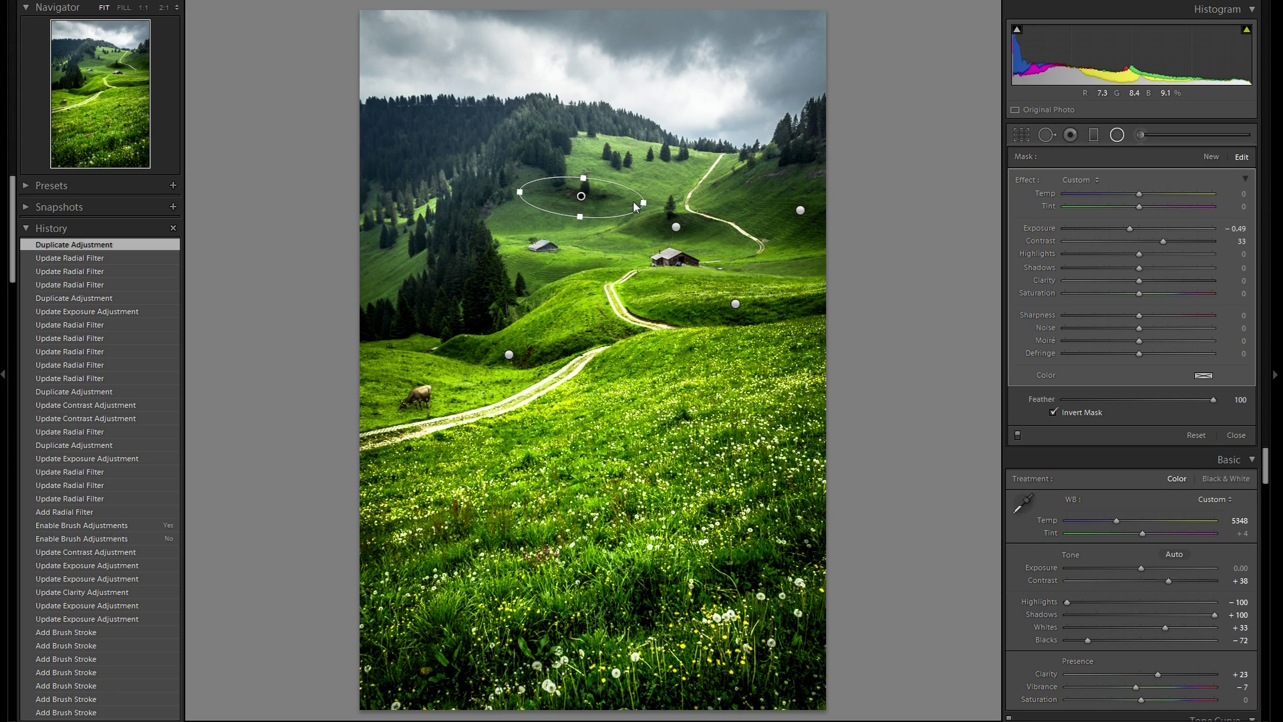
pyautogui.moveTo(583, 197); pyautogui.dragTo(633, 156)
pyautogui.click(583, 197)
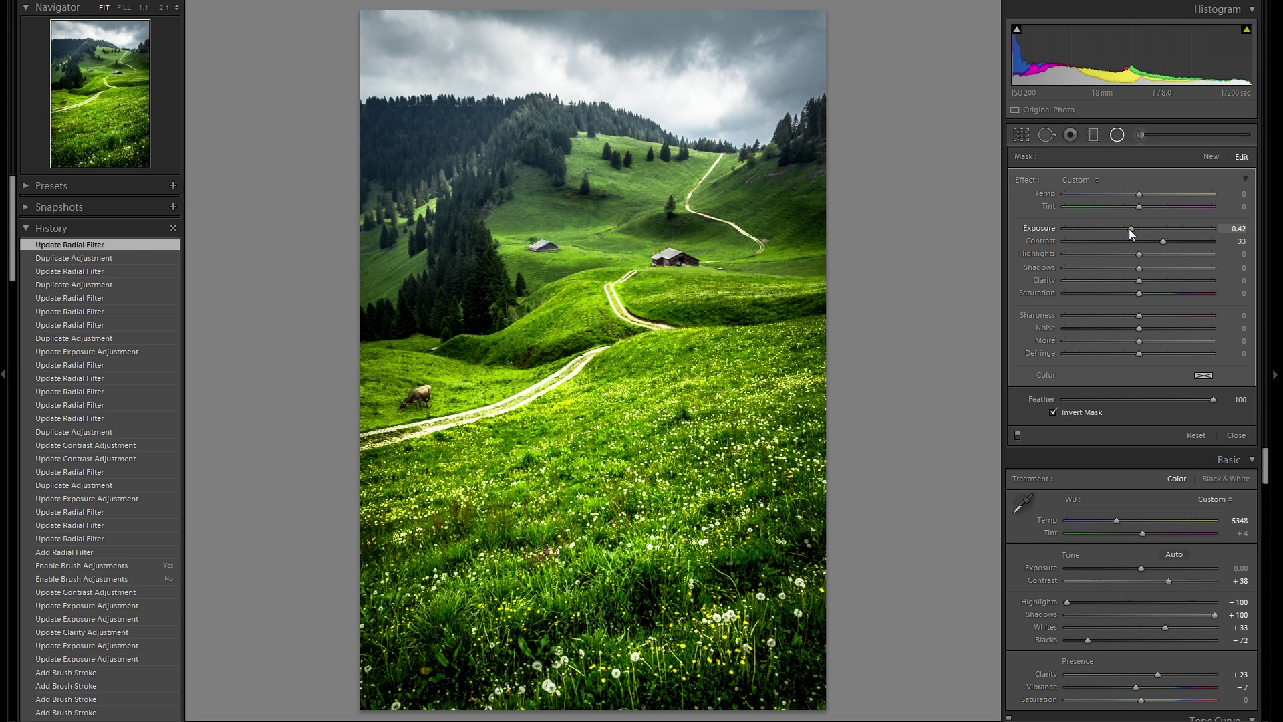
pyautogui.click(1129, 228)
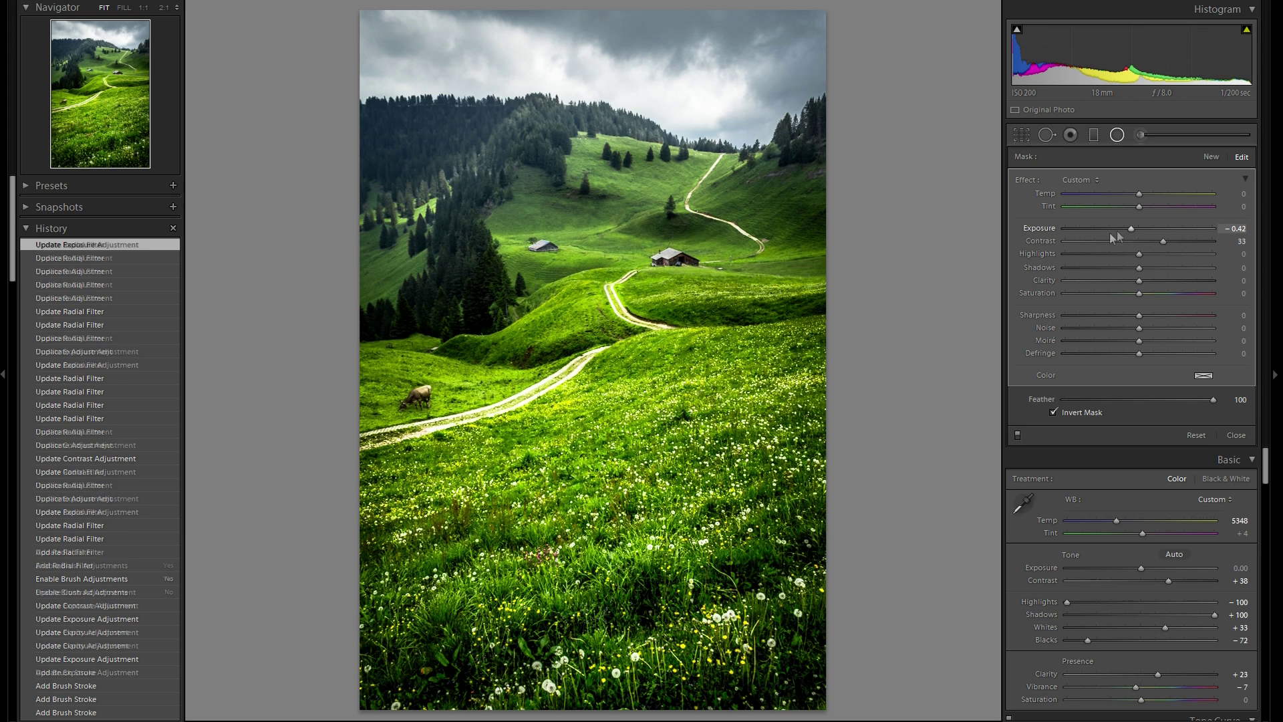
# - Add a circular radial filter over the clearing at the photo's left edge, with exposure -0.56 and contrast 10
pyautogui.click(1211, 158)
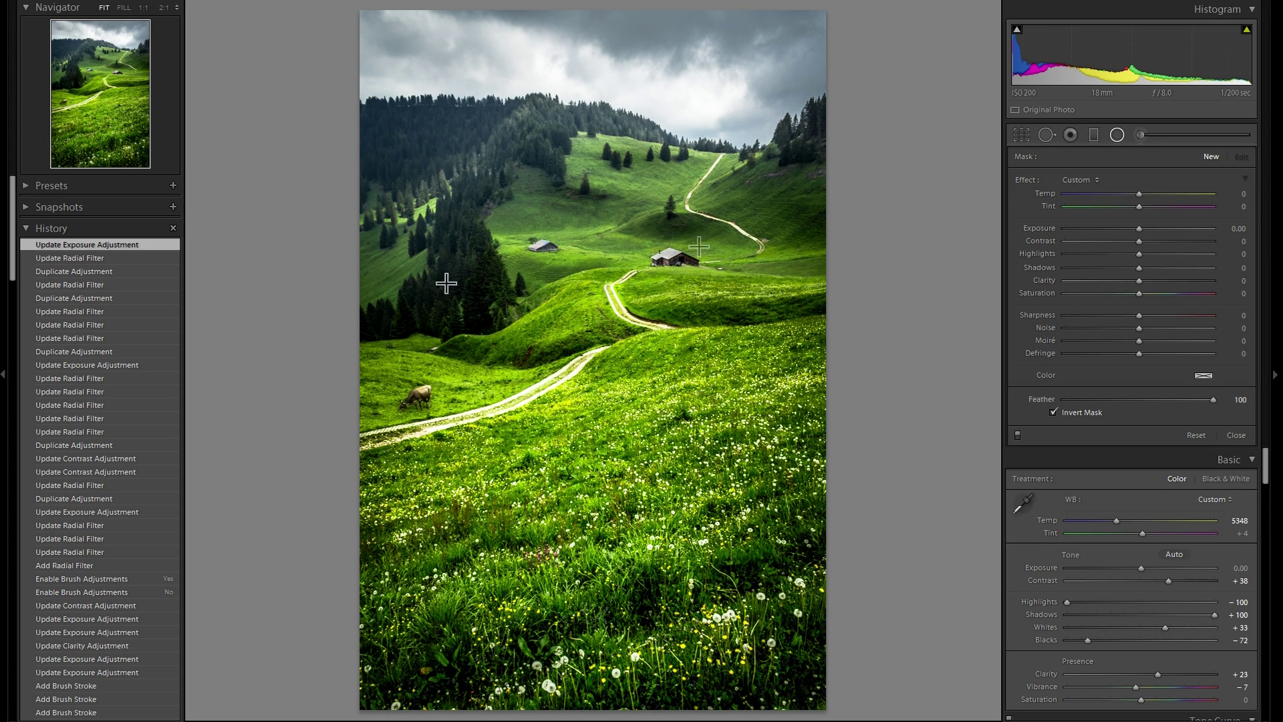
pyautogui.moveTo(372, 235); pyautogui.dragTo(449, 312)
pyautogui.moveTo(1139, 228); pyautogui.dragTo(1128, 231)
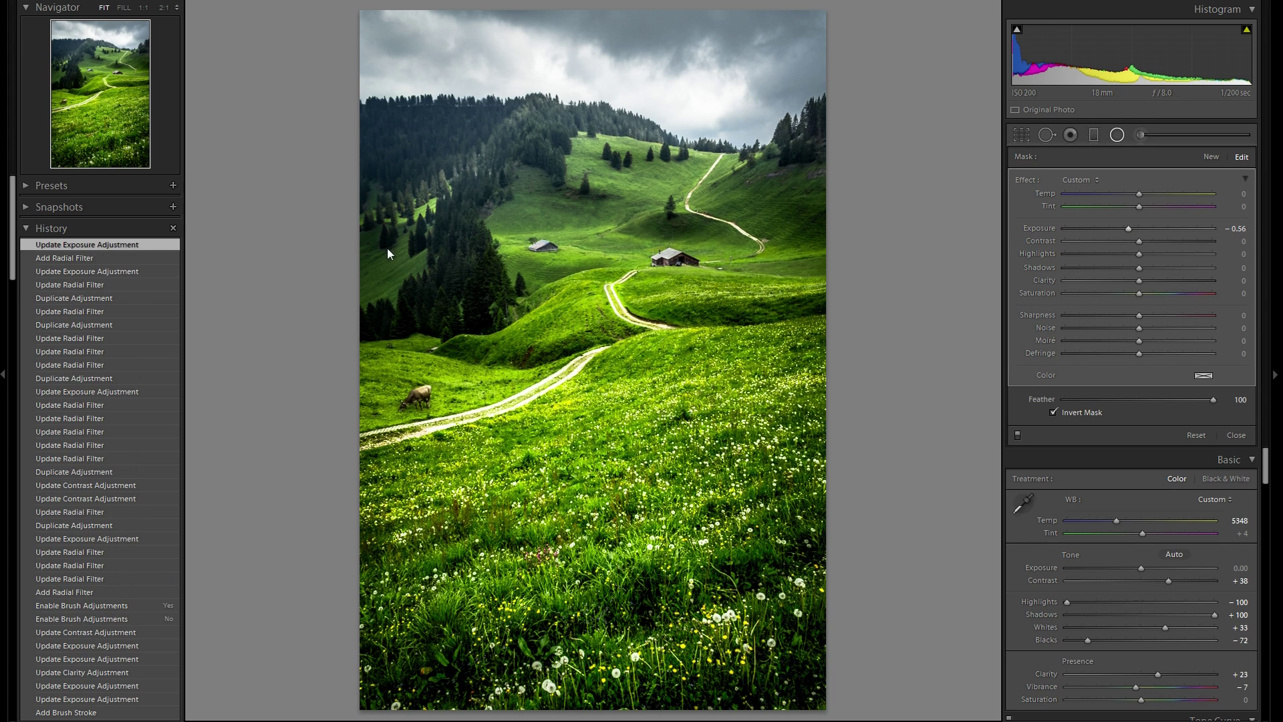
pyautogui.moveTo(392, 250); pyautogui.dragTo(411, 258)
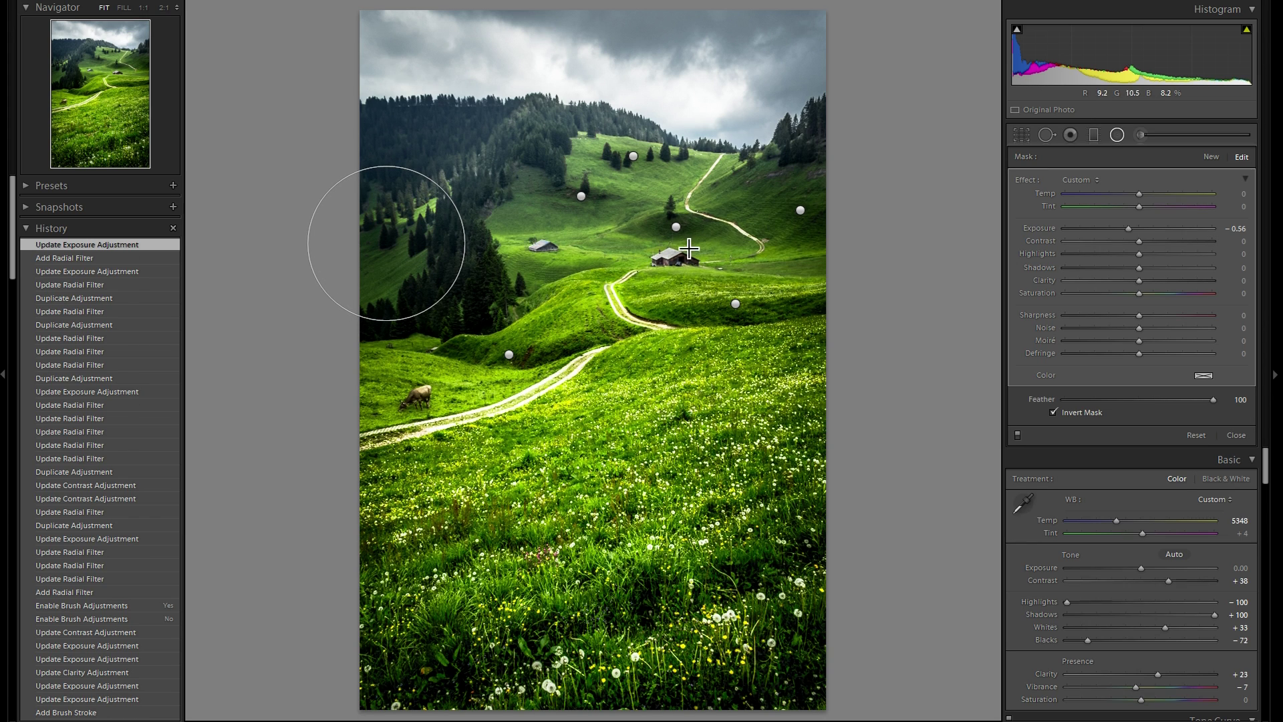
pyautogui.click(1173, 241)
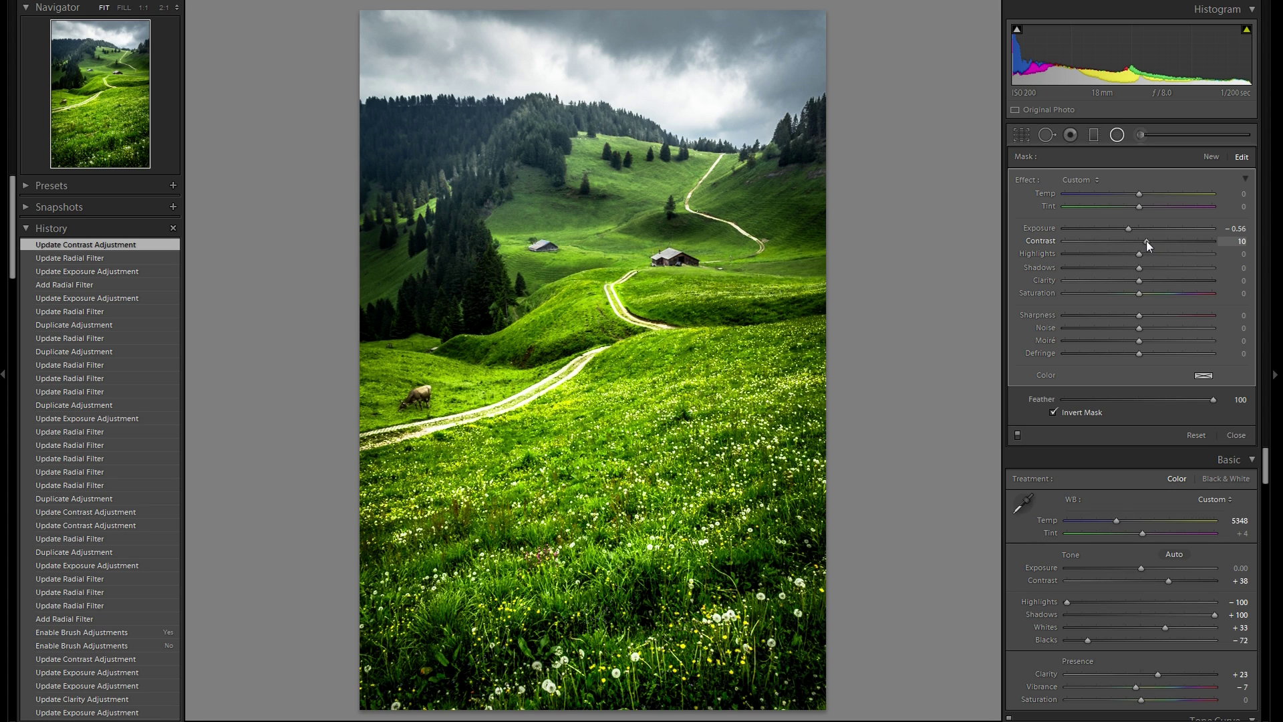
pyautogui.moveTo(1146, 240); pyautogui.dragTo(1146, 241)
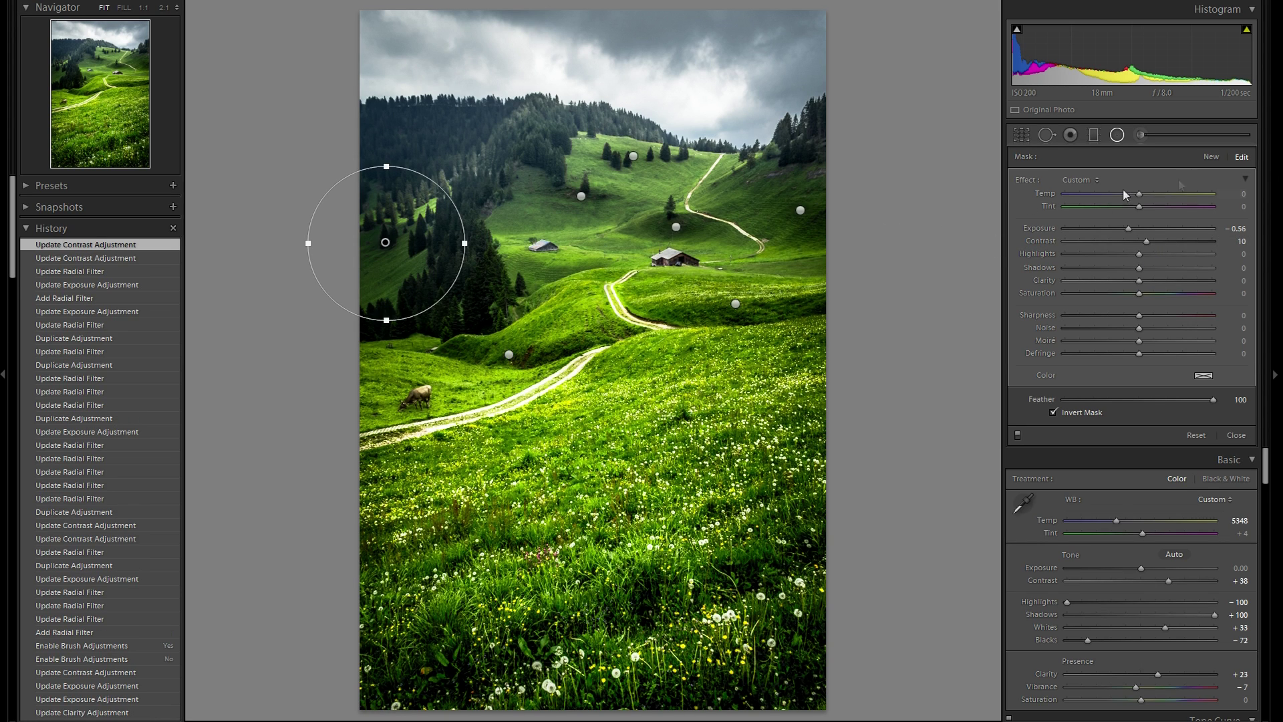
# - Add a tilted elliptical radial filter on the sunlit hillside left of the distant path, with exposure 0.16 and clarity 46
pyautogui.click(1211, 159)
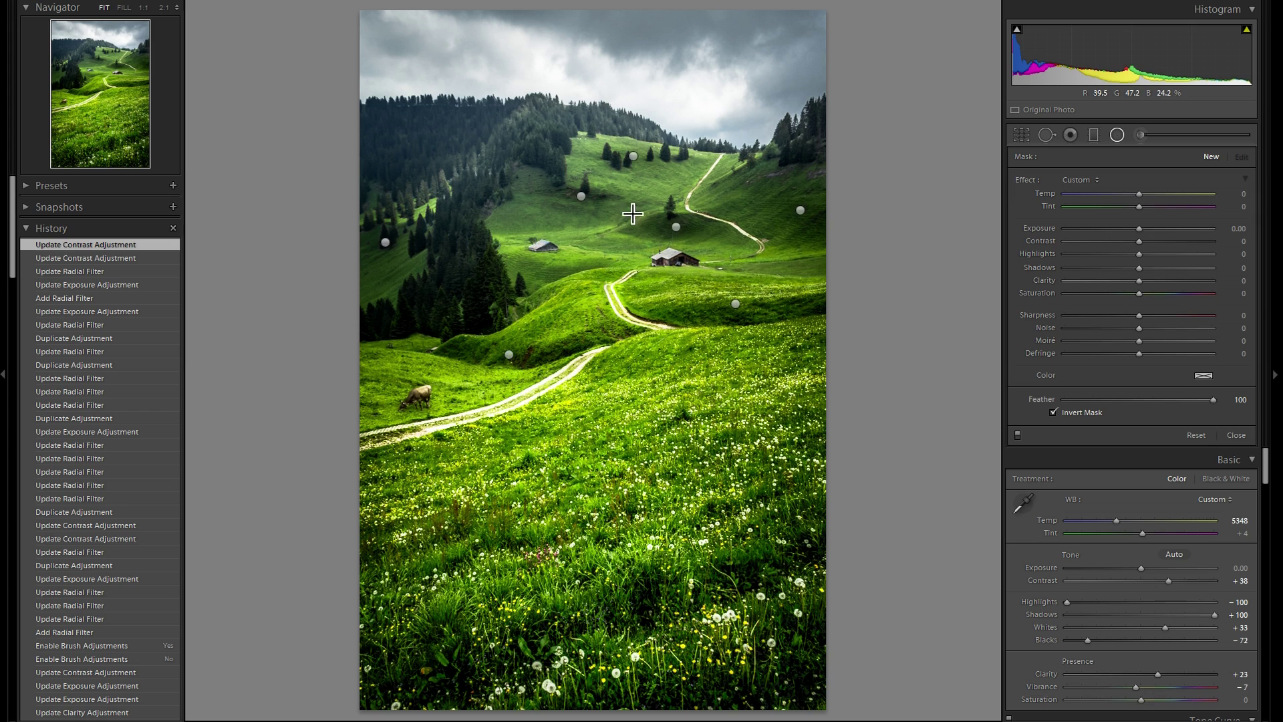
pyautogui.moveTo(610, 170); pyautogui.dragTo(667, 197)
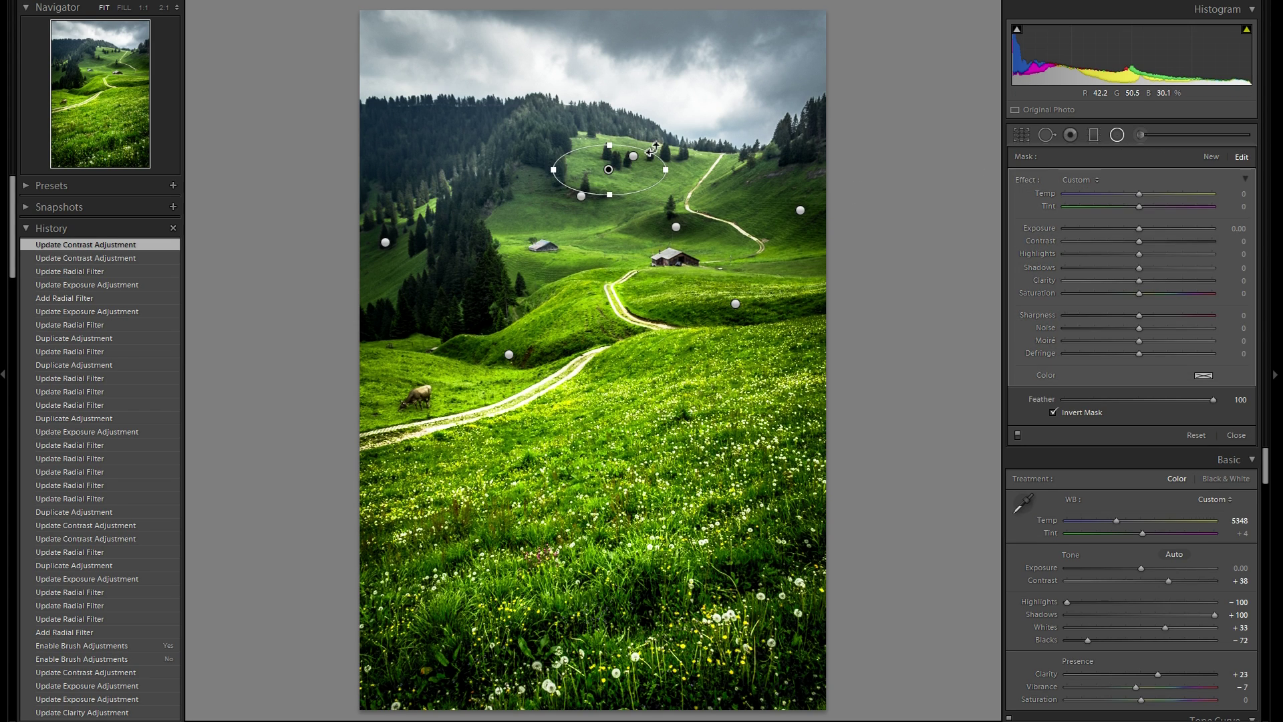
pyautogui.click(655, 158)
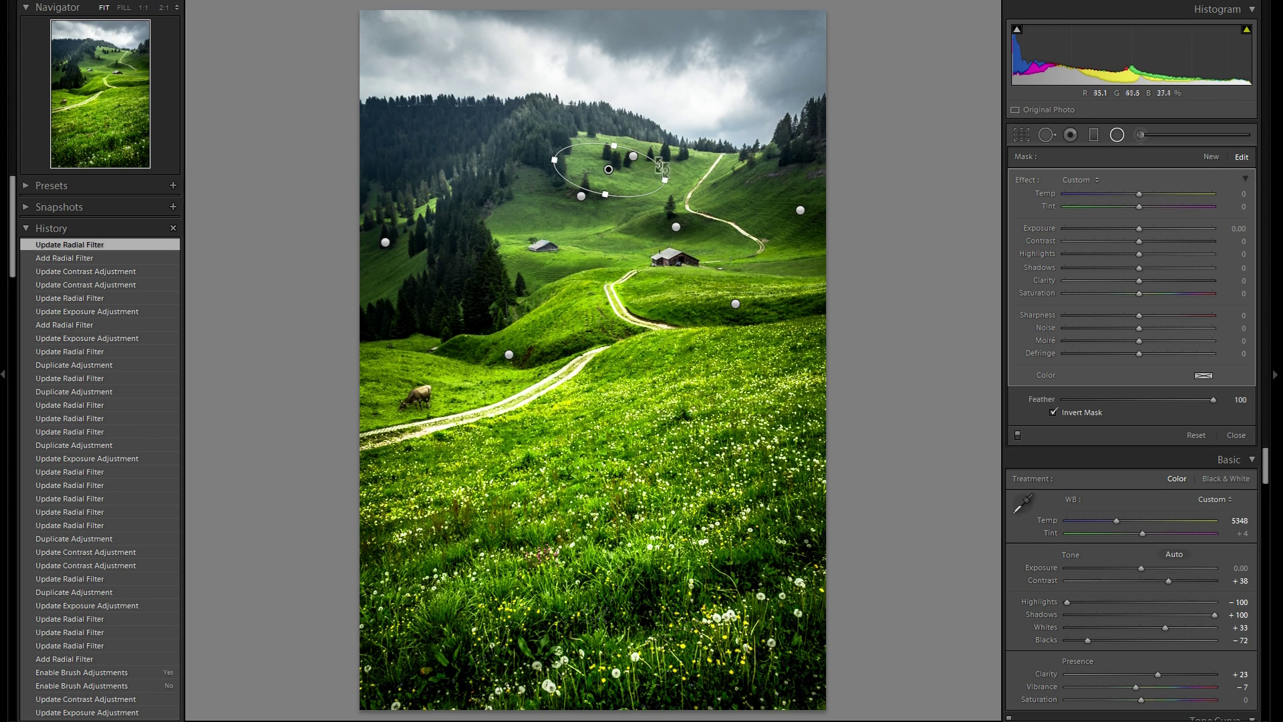
pyautogui.moveTo(637, 177); pyautogui.dragTo(649, 185)
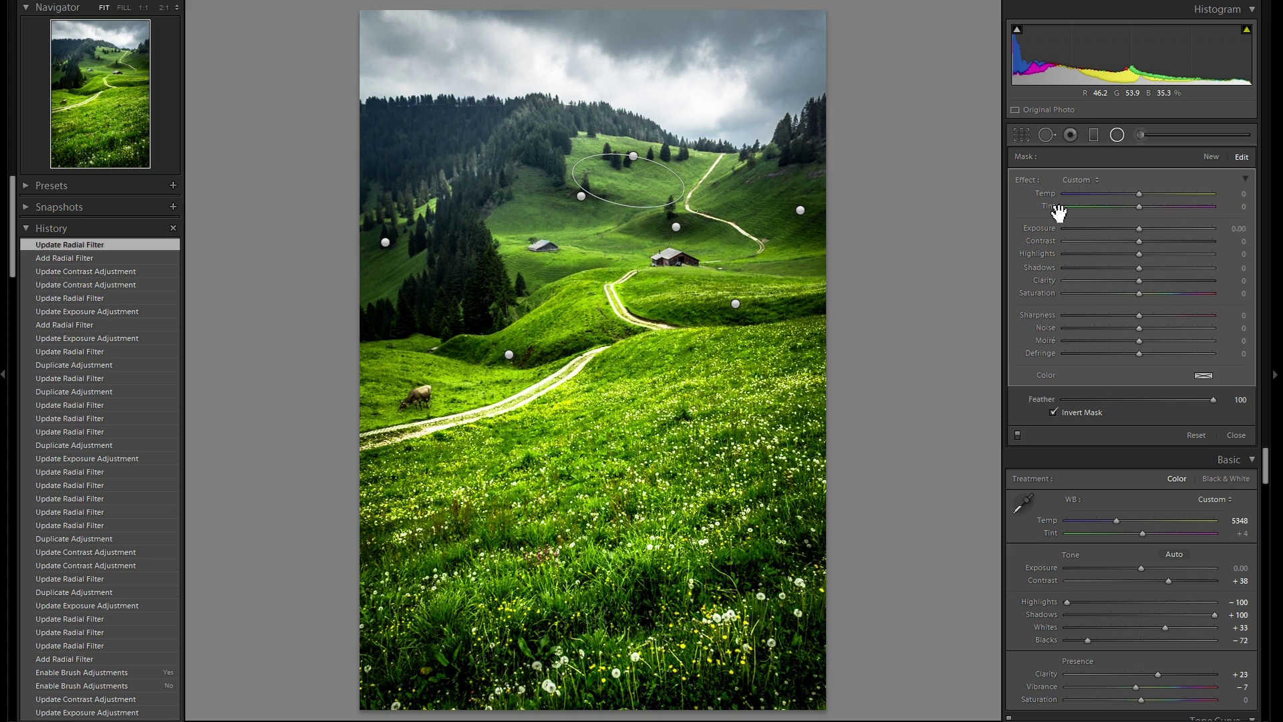
pyautogui.moveTo(1139, 227); pyautogui.dragTo(1145, 226)
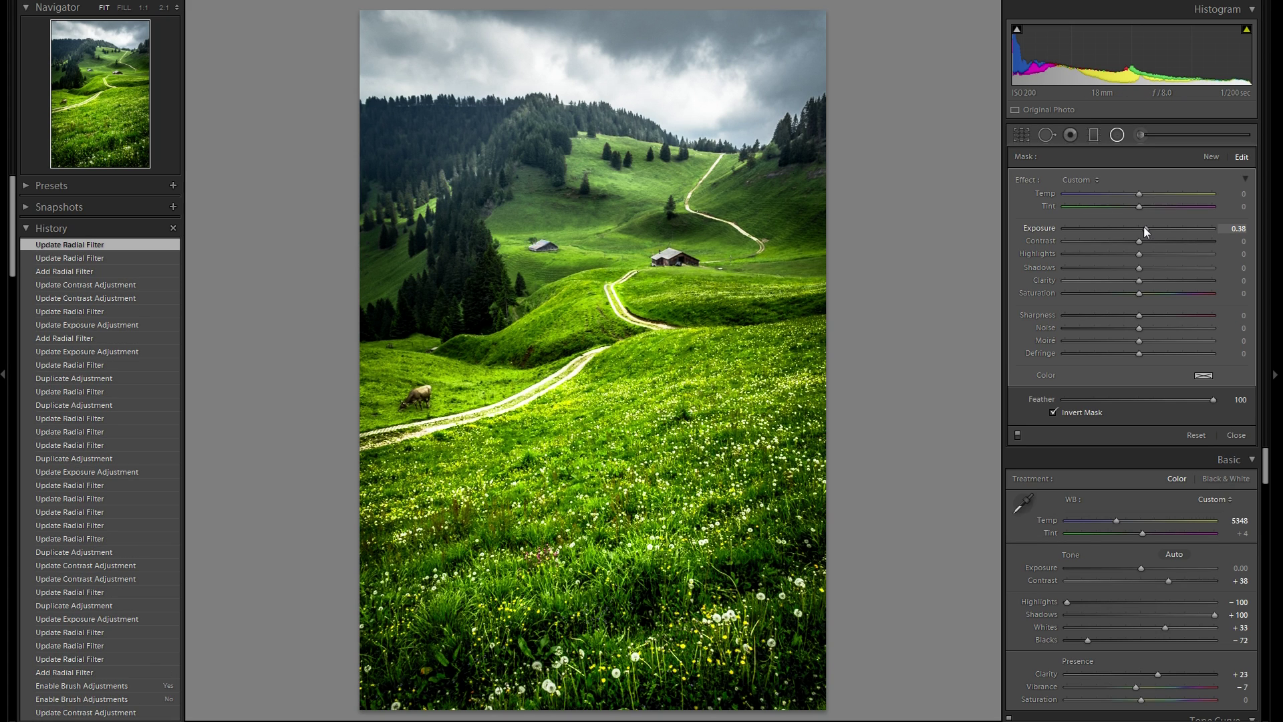
pyautogui.moveTo(1177, 289); pyautogui.dragTo(1173, 285)
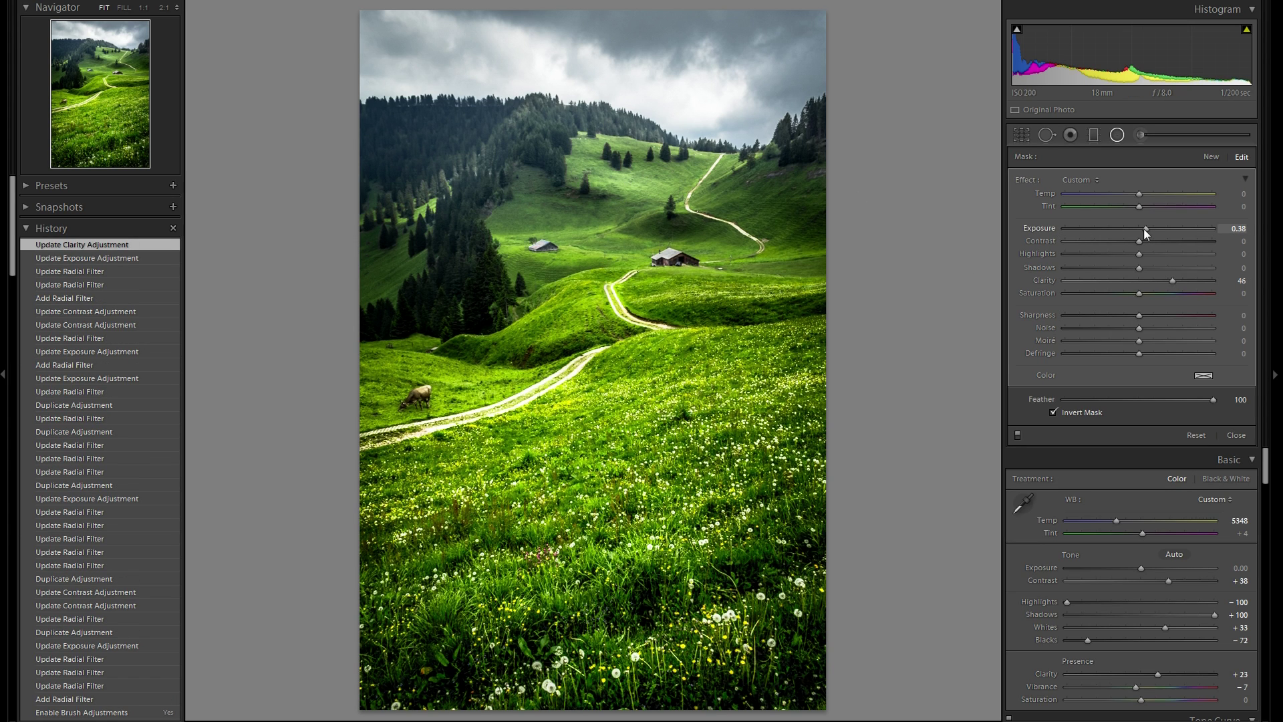
pyautogui.moveTo(1142, 229); pyautogui.dragTo(1141, 229)
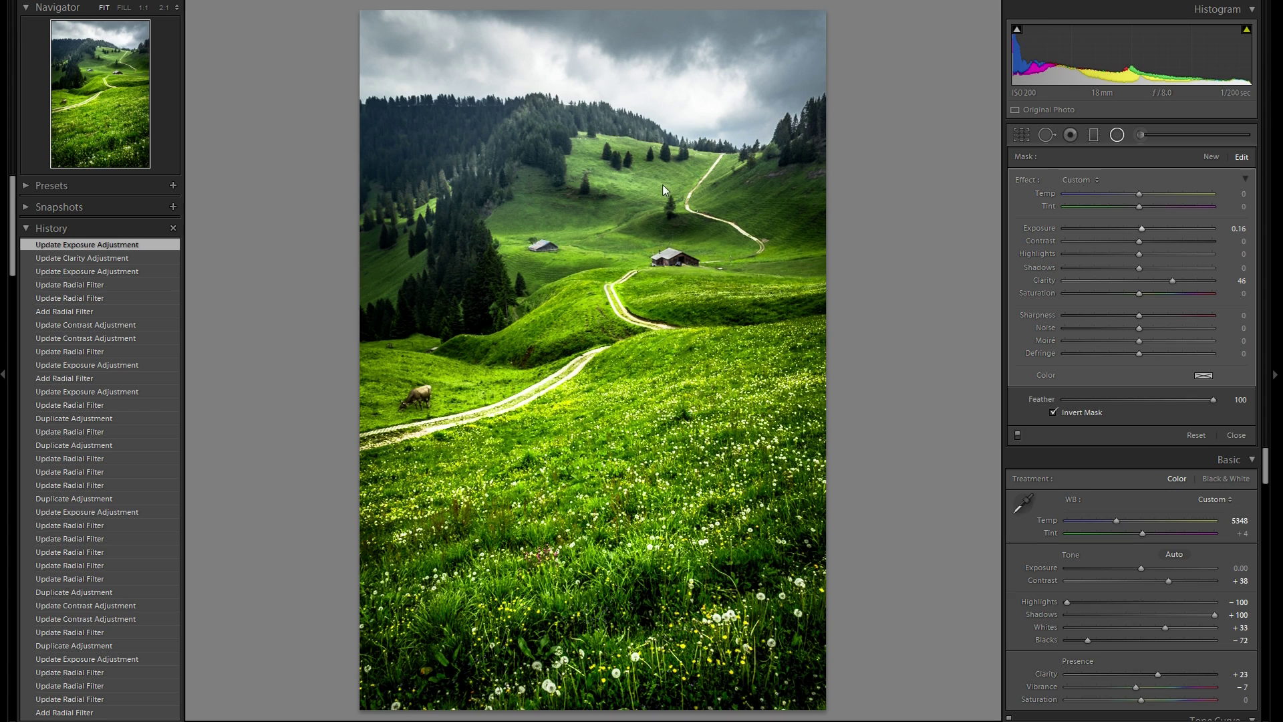
# - Duplicate the brightening radial filter onto the meadow just above the small hut
pyautogui.rightClick(627, 180)
pyautogui.click(658, 187)
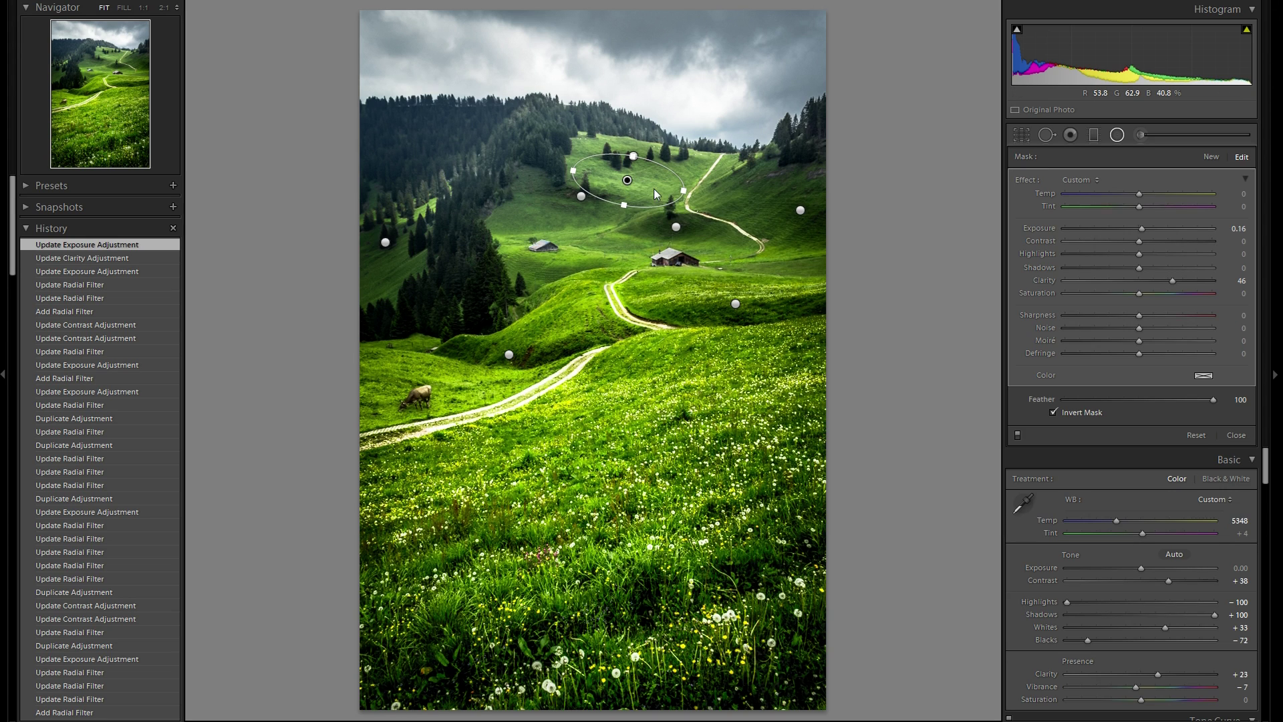
pyautogui.moveTo(616, 209); pyautogui.dragTo(610, 239)
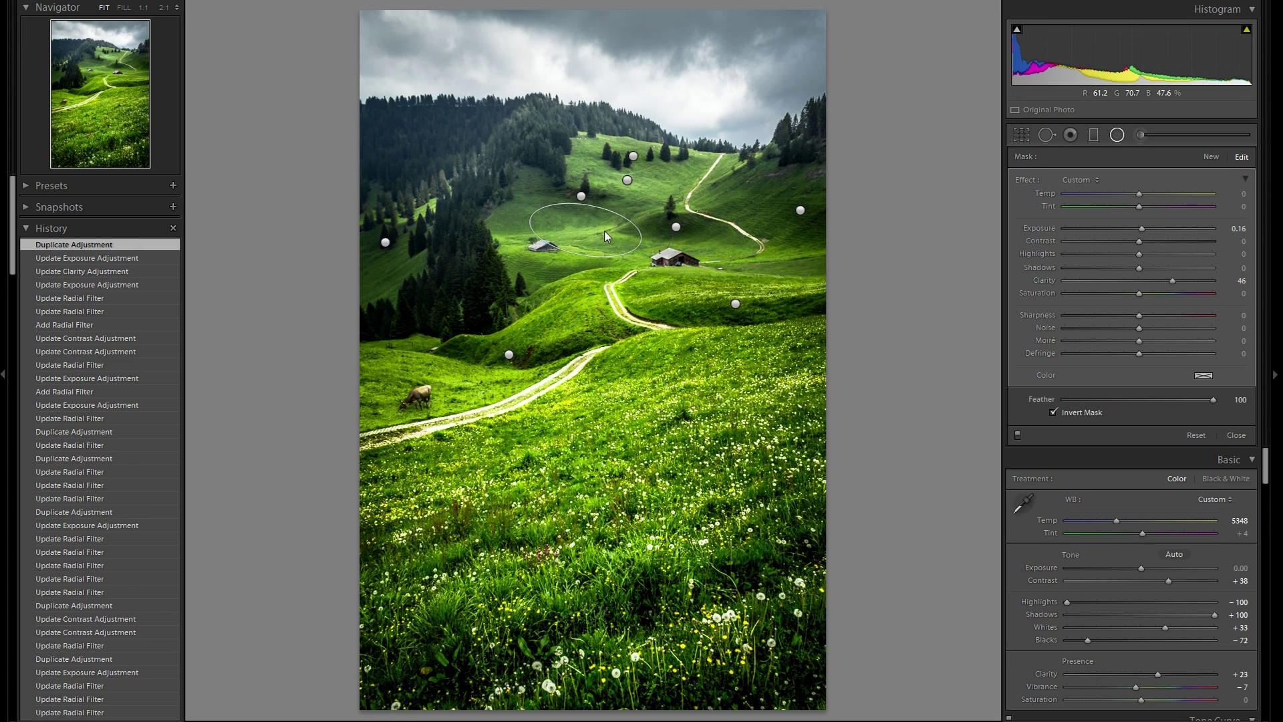
# - Set the contrast of the radial filter above the small hut to 61 and duplicate it beside the larger hut with exposure 0.31
pyautogui.click(1184, 242)
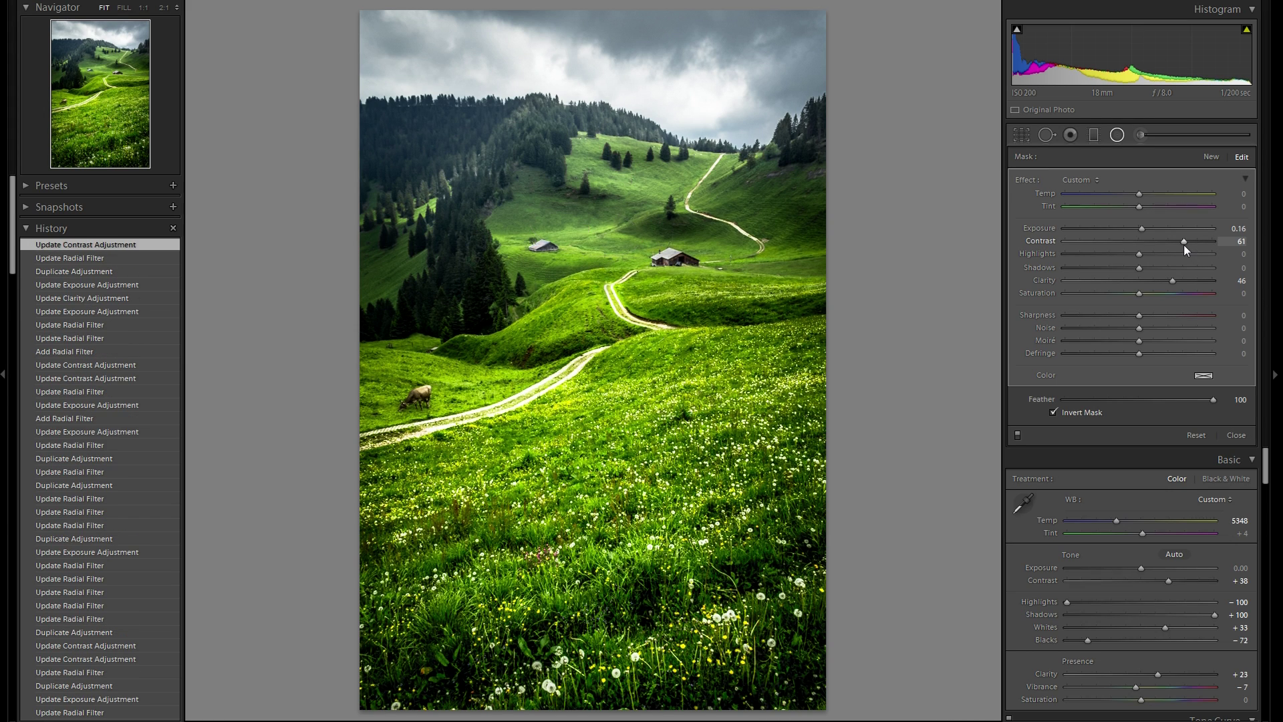
pyautogui.rightClick(601, 240)
pyautogui.click(626, 248)
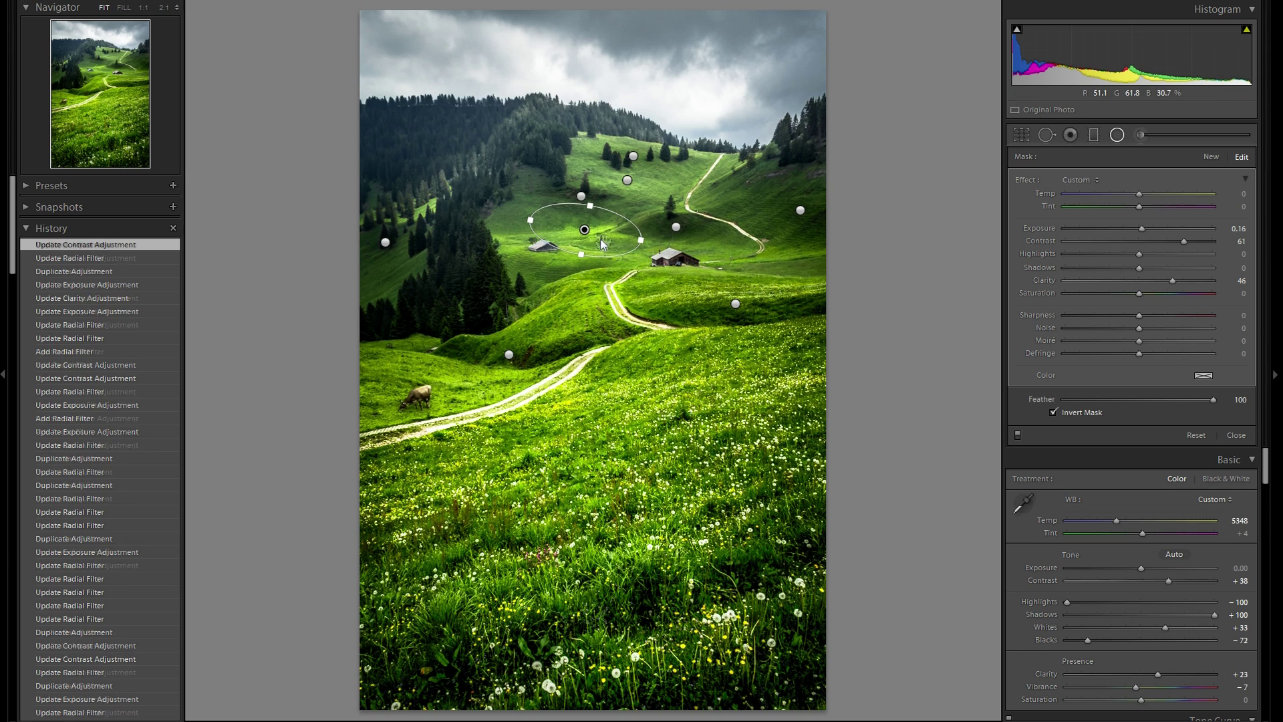
pyautogui.moveTo(603, 244); pyautogui.dragTo(733, 261)
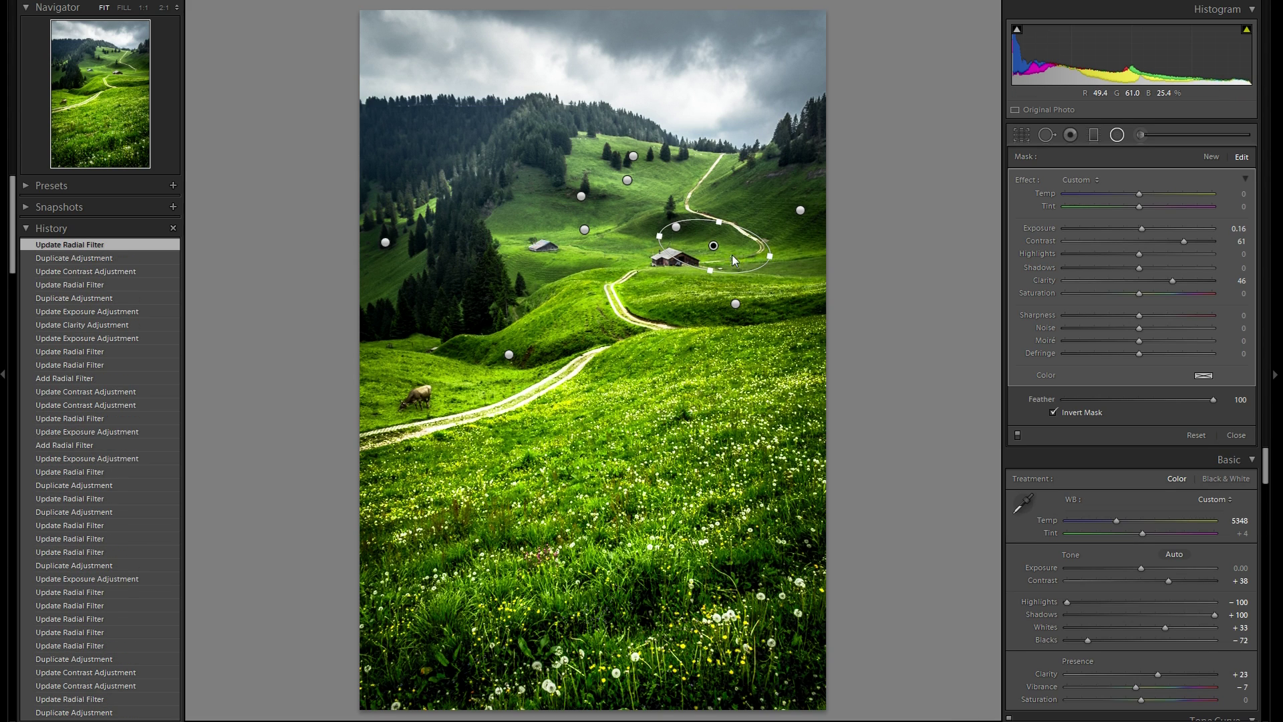
pyautogui.moveTo(1143, 229); pyautogui.dragTo(1148, 227)
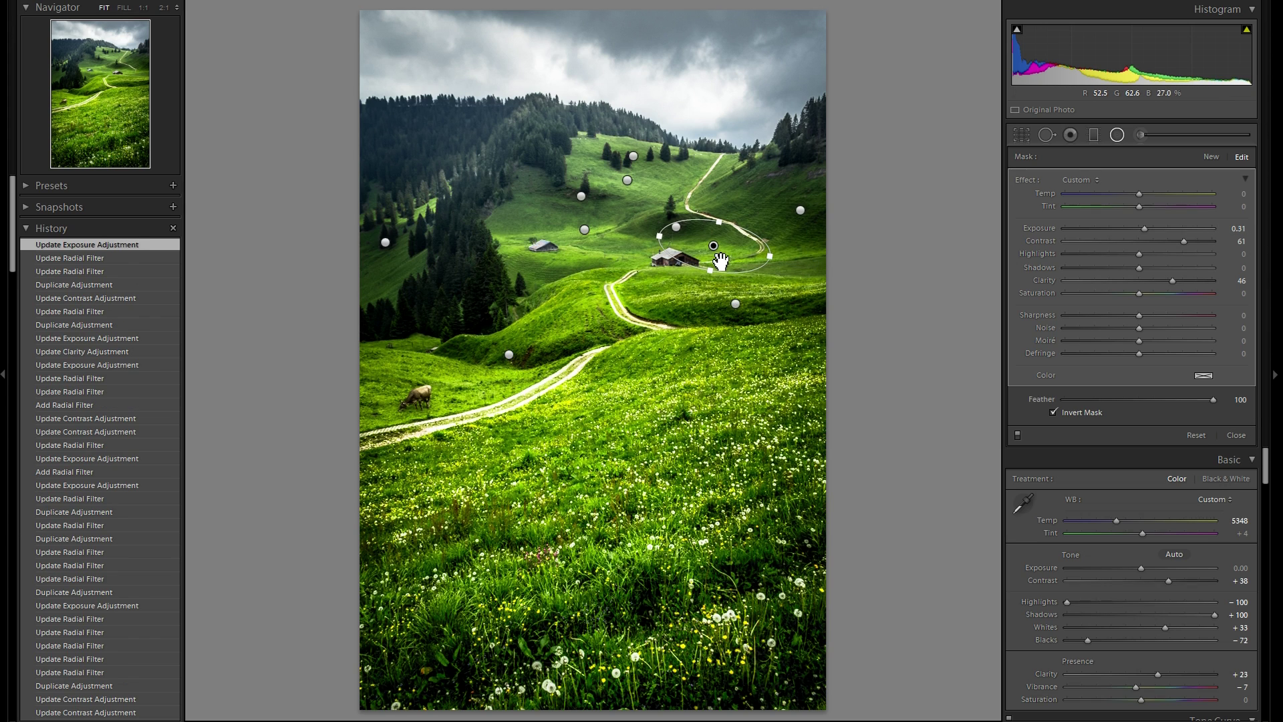
# - Duplicate the radial filter beside the larger hut onto the grassy mound left of the winding path
pyautogui.rightClick(720, 261)
pyautogui.click(739, 262)
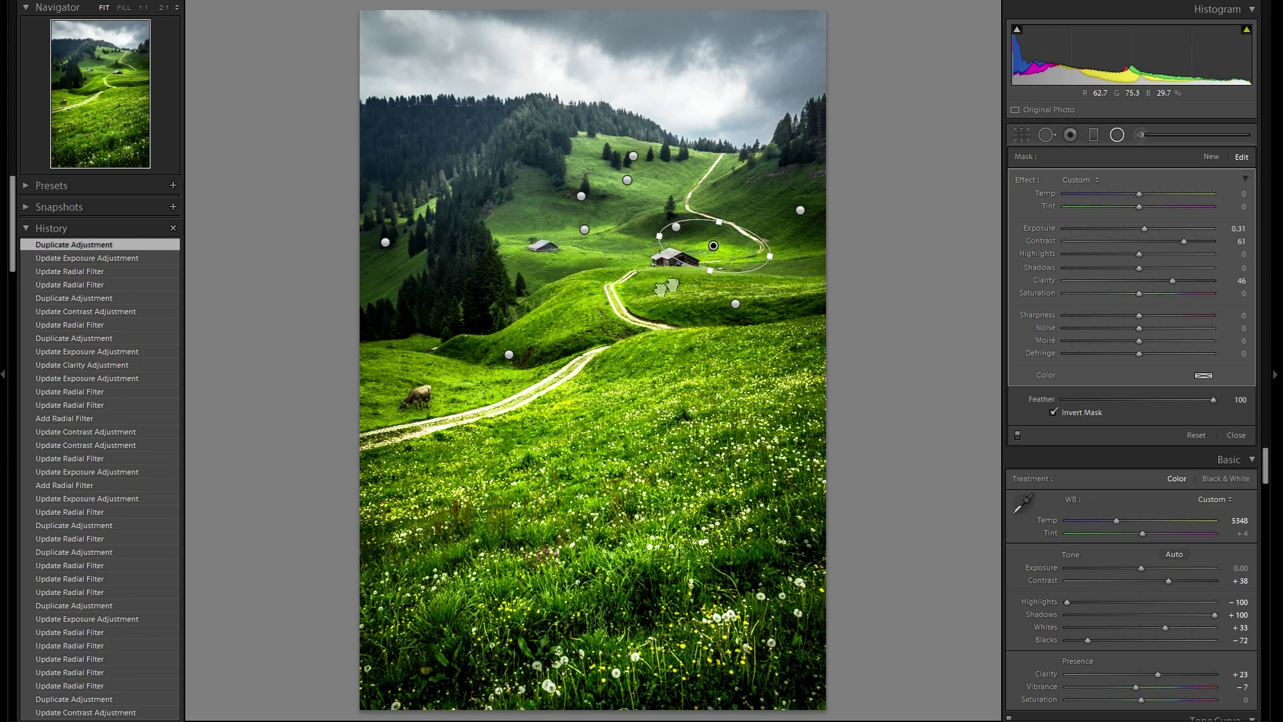
pyautogui.moveTo(667, 288); pyautogui.dragTo(595, 319)
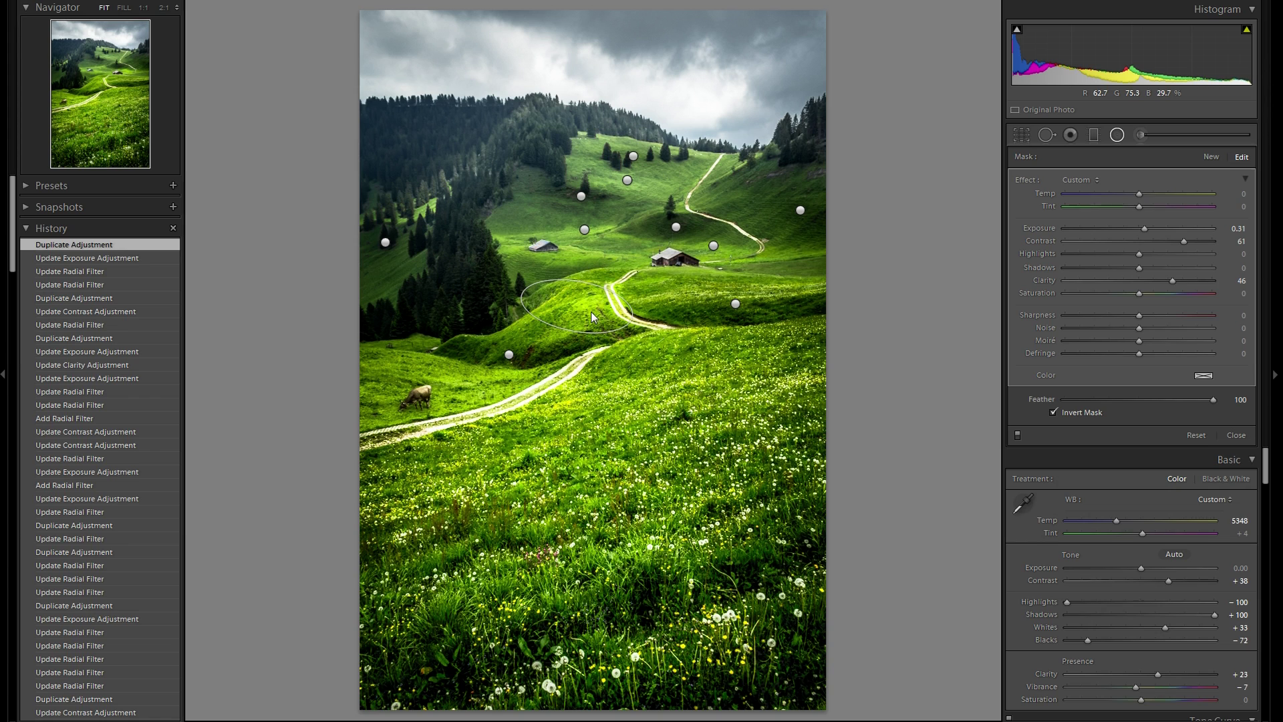
# - Duplicate the grassy mound's radial filter onto the flowered foreground meadow and set its exposure to 0.20
pyautogui.rightClick(593, 318)
pyautogui.click(642, 328)
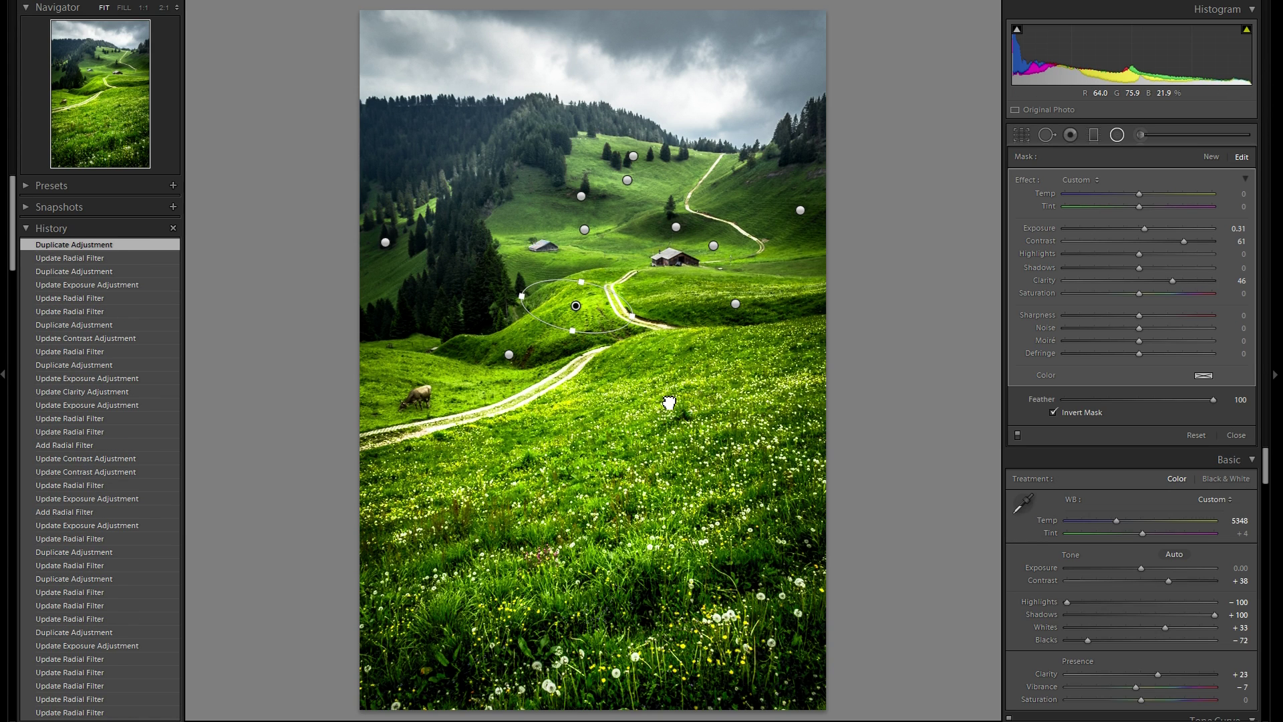
pyautogui.moveTo(669, 403); pyautogui.dragTo(767, 394)
pyautogui.moveTo(1144, 228); pyautogui.dragTo(1142, 228)
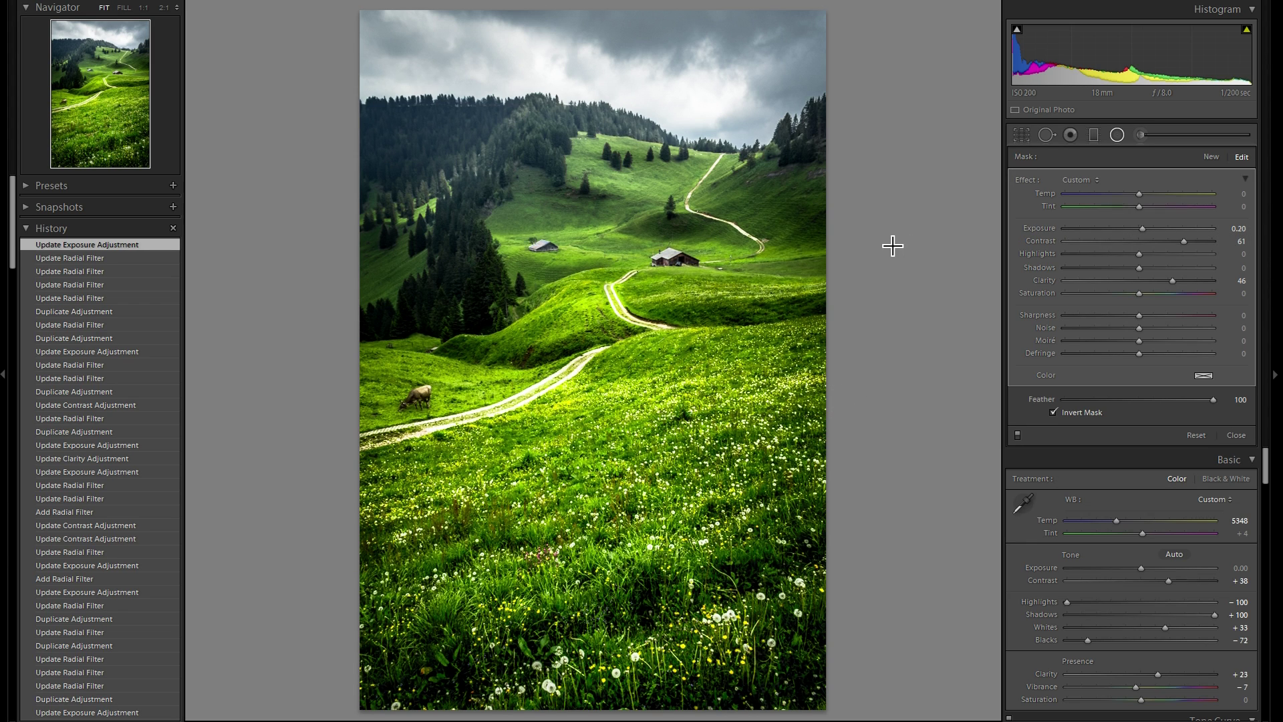
# - Compare the photo with and without the radial filters, leaving them enabled
pyautogui.tripleClick(1017, 435)
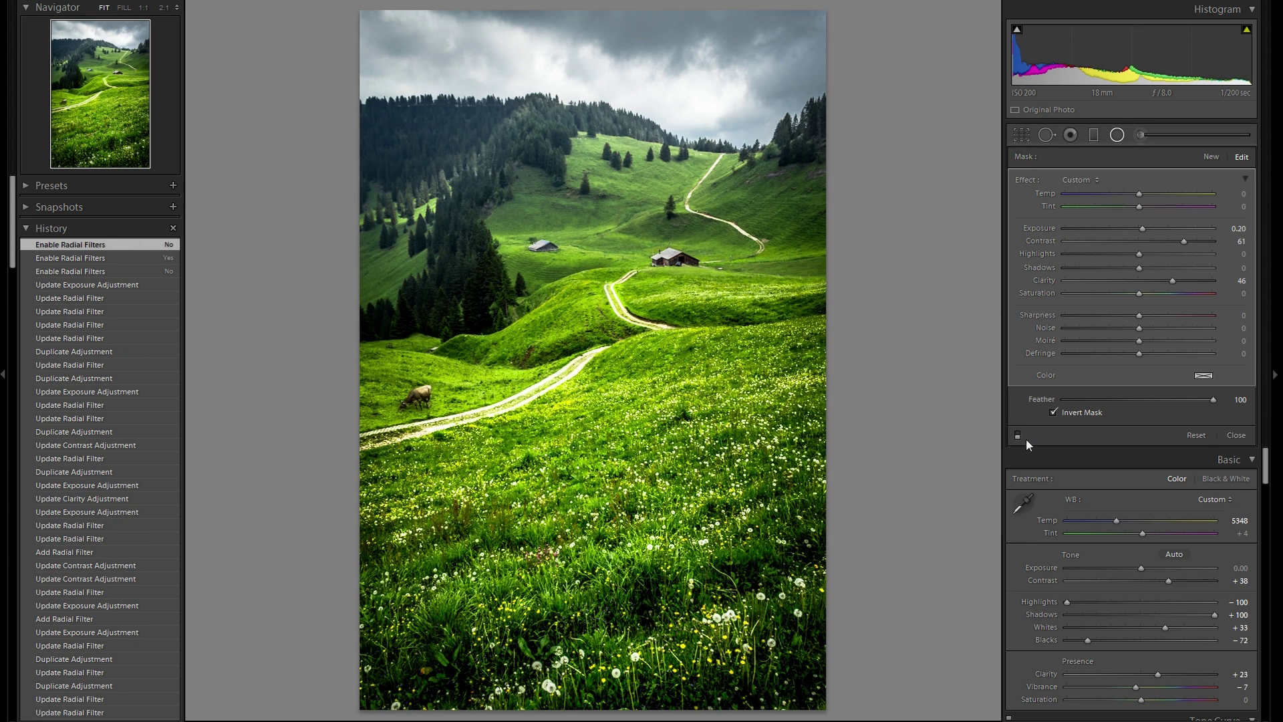
pyautogui.click(1018, 435)
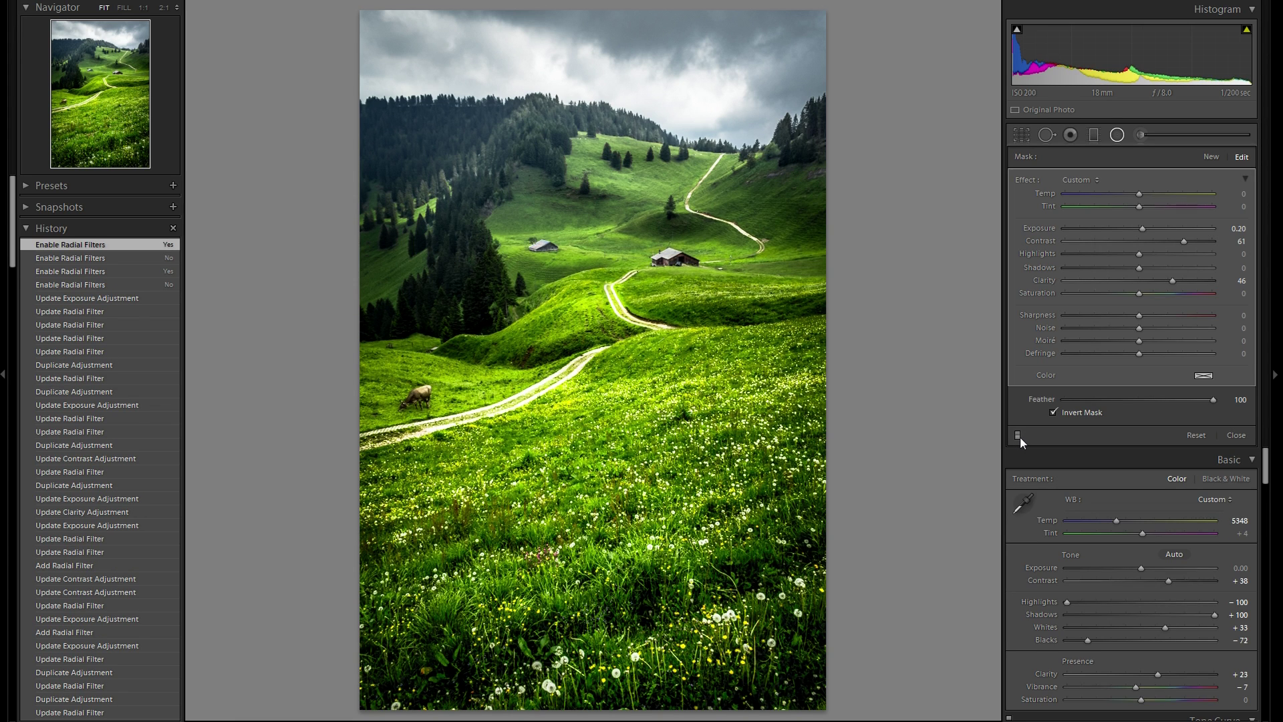
pyautogui.click(1017, 435)
pyautogui.click(1020, 436)
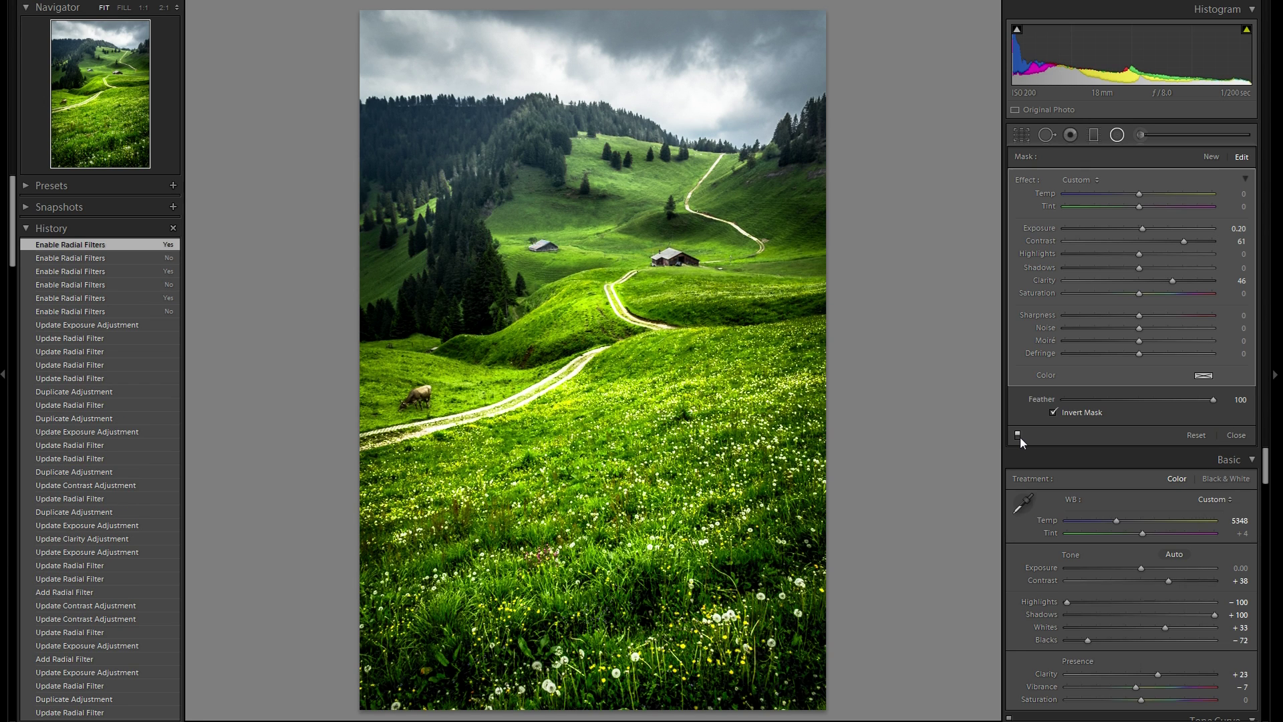
pyautogui.click(1017, 435)
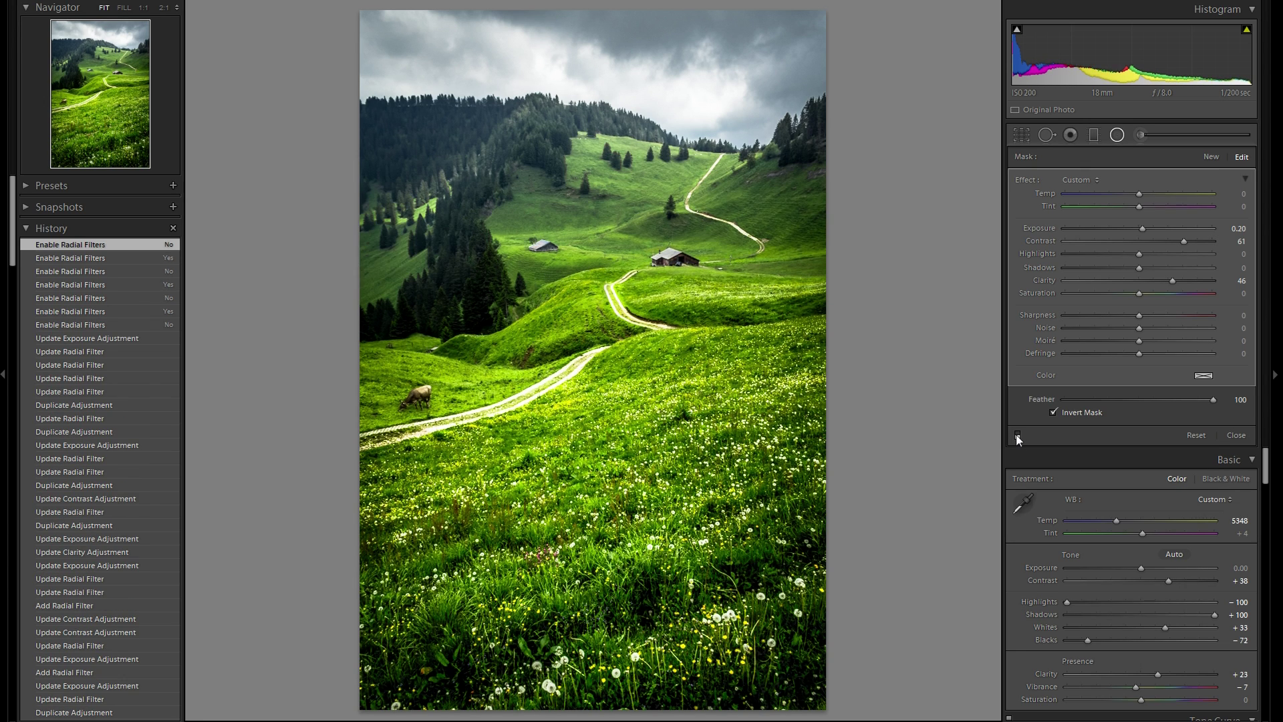
pyautogui.click(1018, 436)
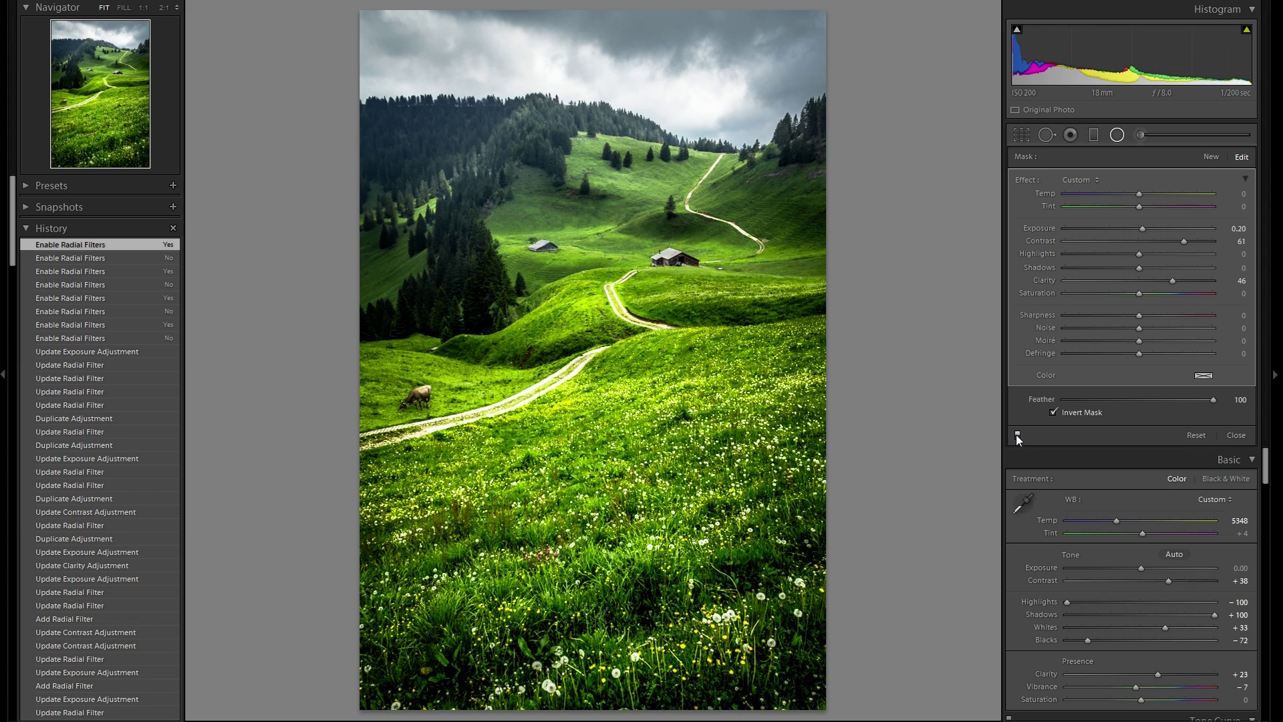
# - Replace the stray graduated filter with a tilted one across the middle hillside, with exposure -0.13, contrast 29 and shadows 27
pyautogui.press('Delete')
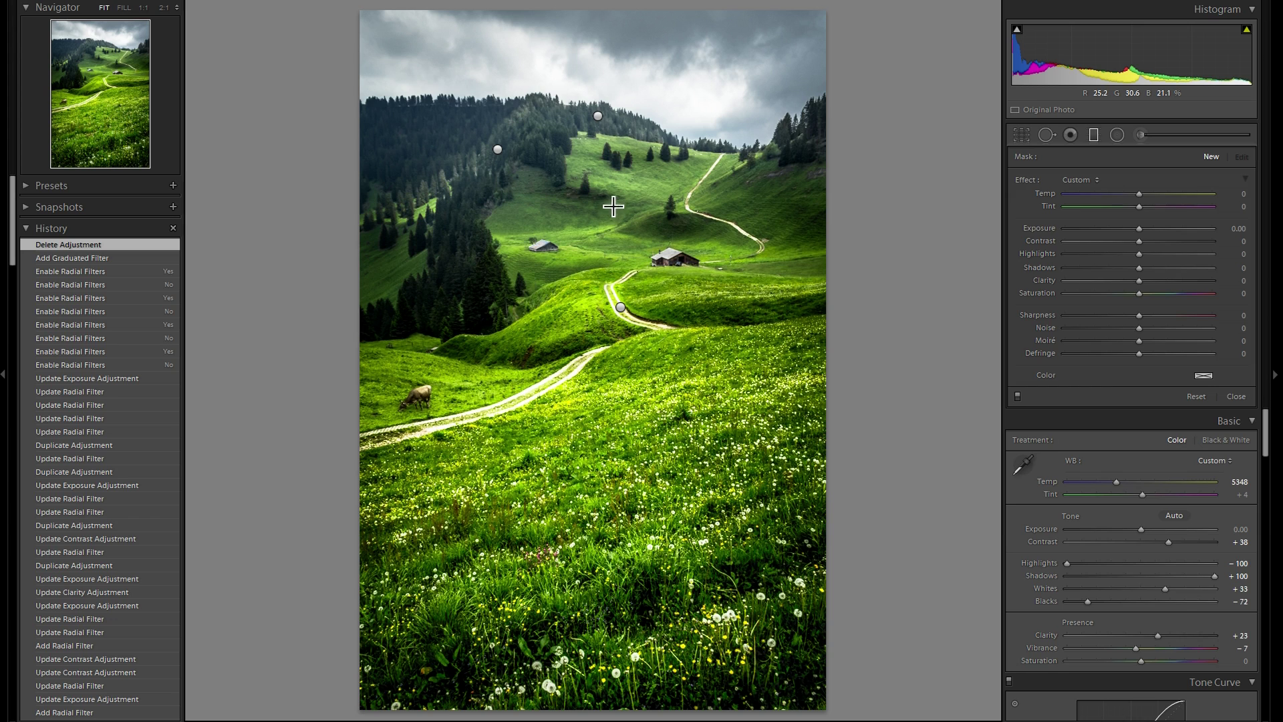
pyautogui.moveTo(590, 258); pyautogui.dragTo(582, 338)
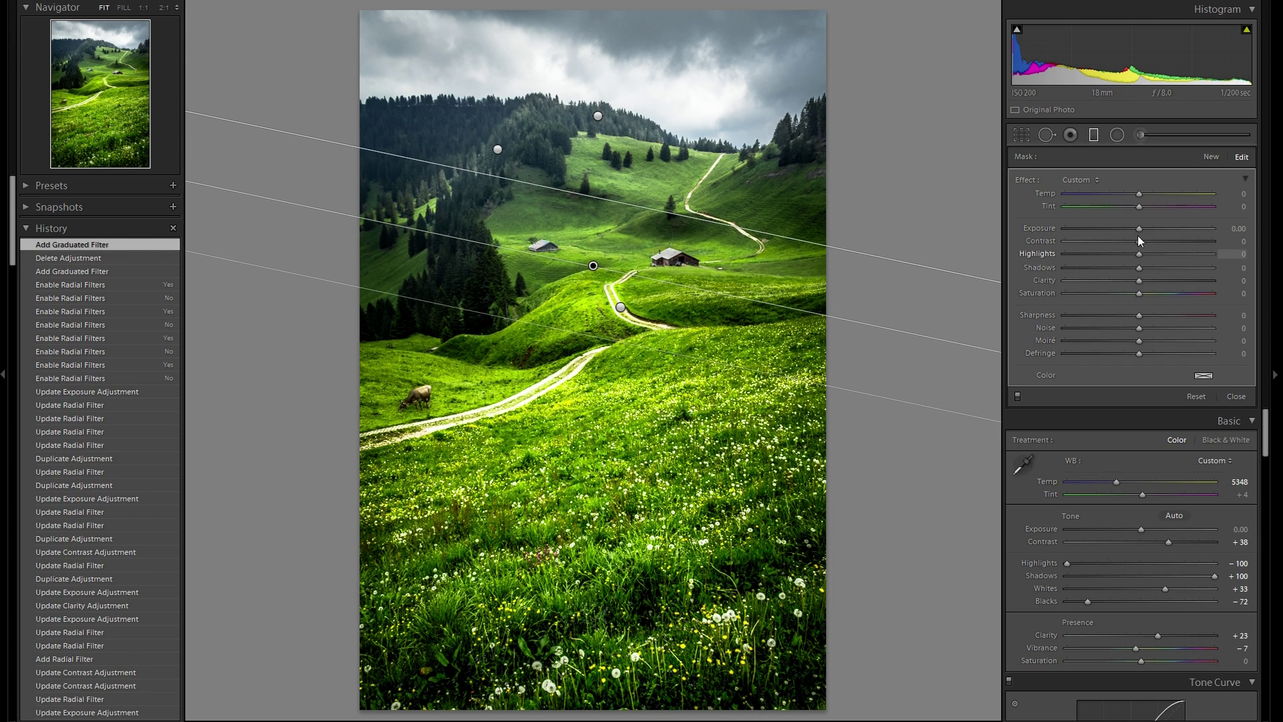
pyautogui.moveTo(1138, 230); pyautogui.dragTo(1137, 229)
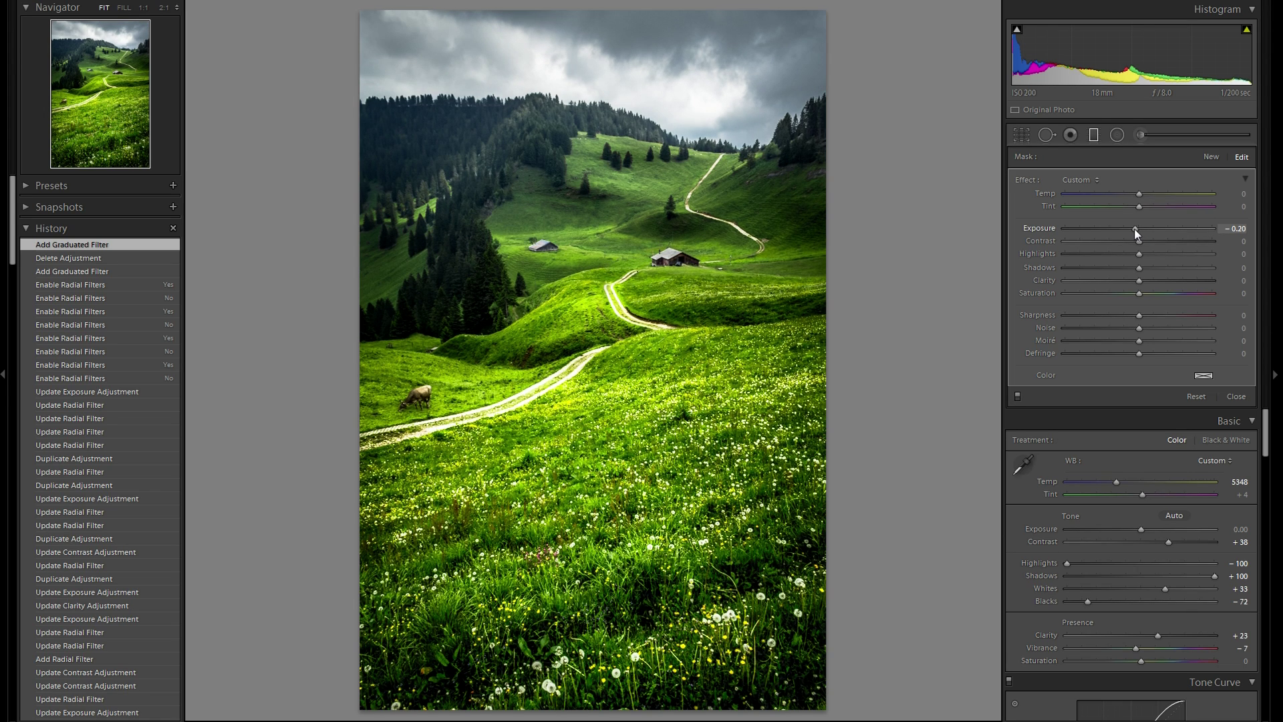
pyautogui.moveTo(1136, 231); pyautogui.dragTo(1136, 231)
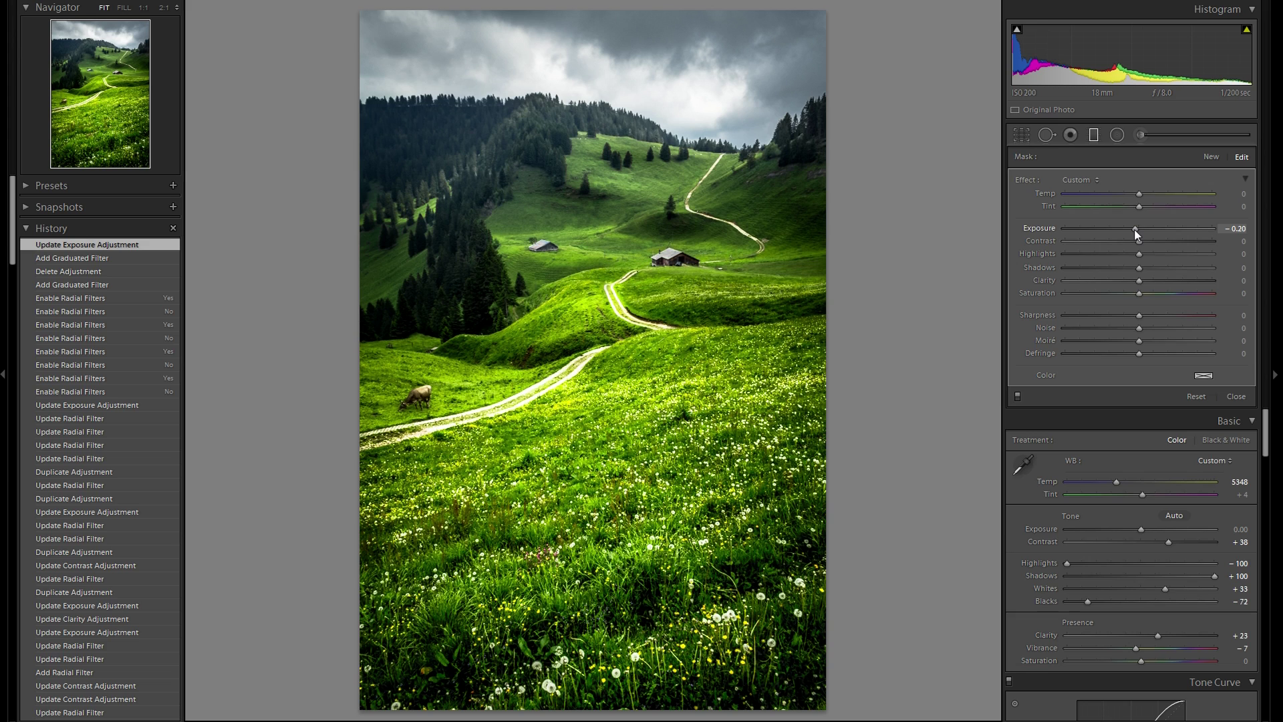
pyautogui.moveTo(1136, 230); pyautogui.dragTo(1136, 230)
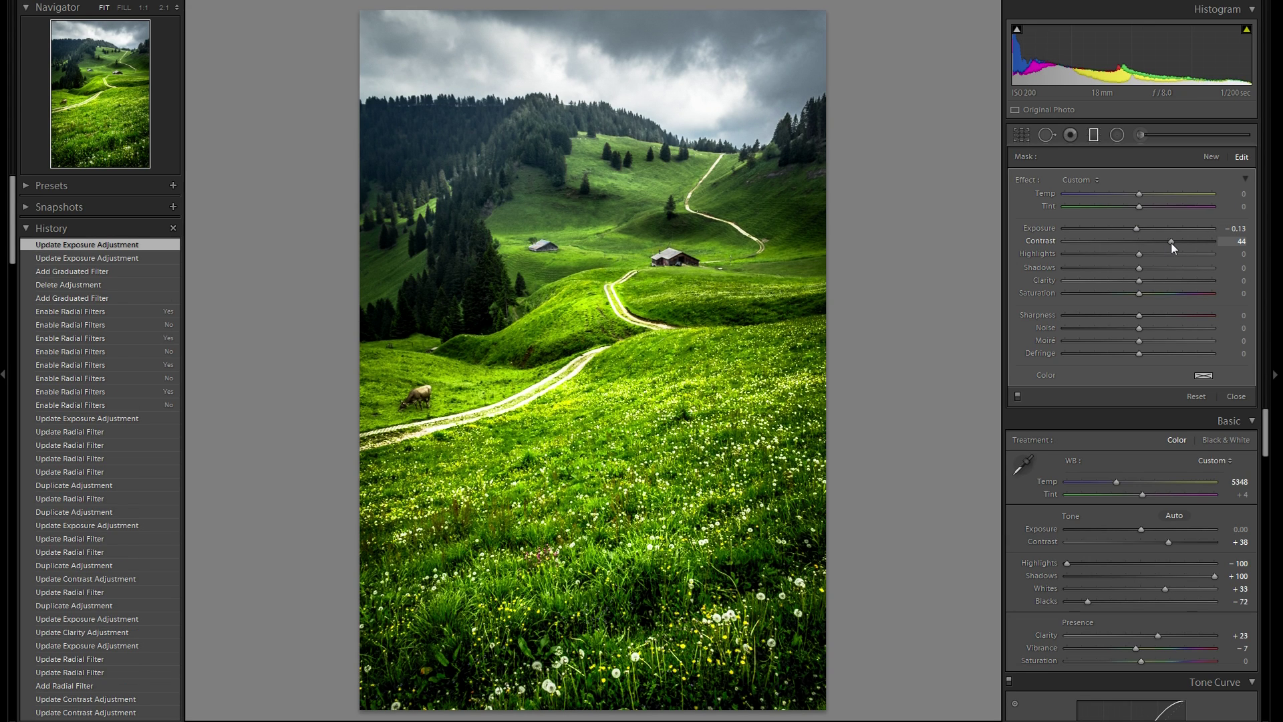
pyautogui.moveTo(1171, 243); pyautogui.dragTo(1158, 268)
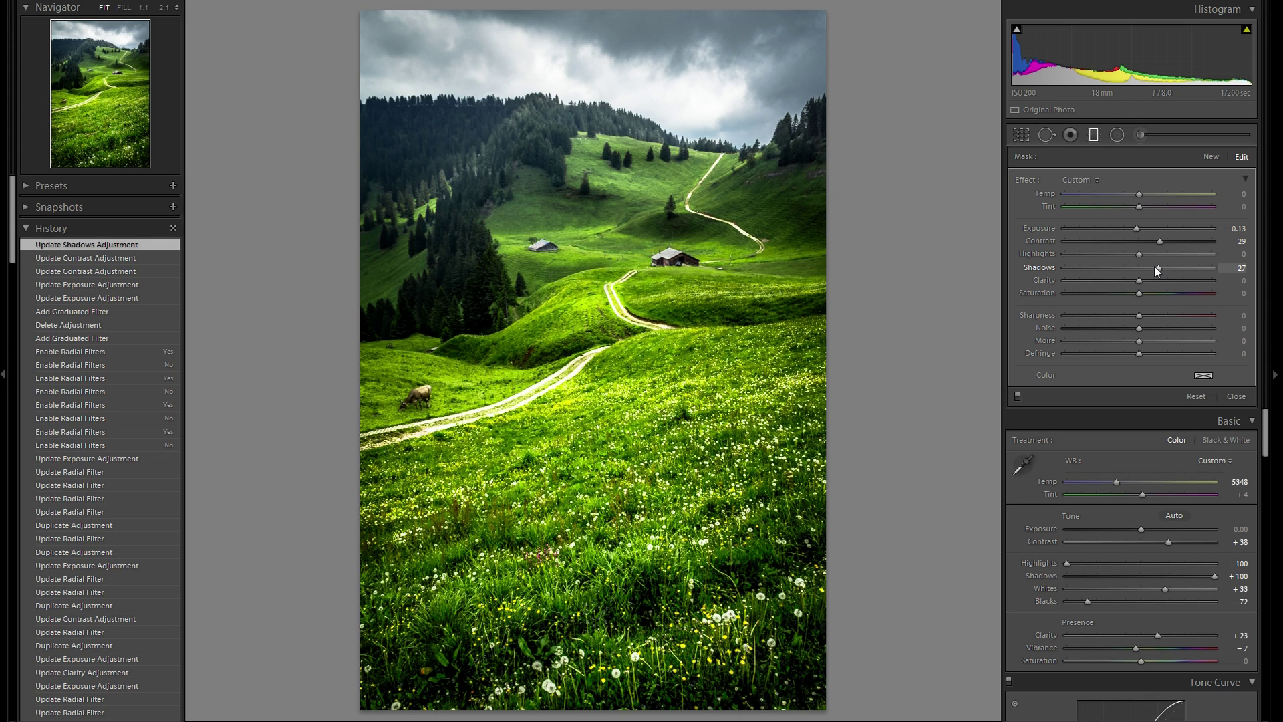
pyautogui.click(1093, 136)
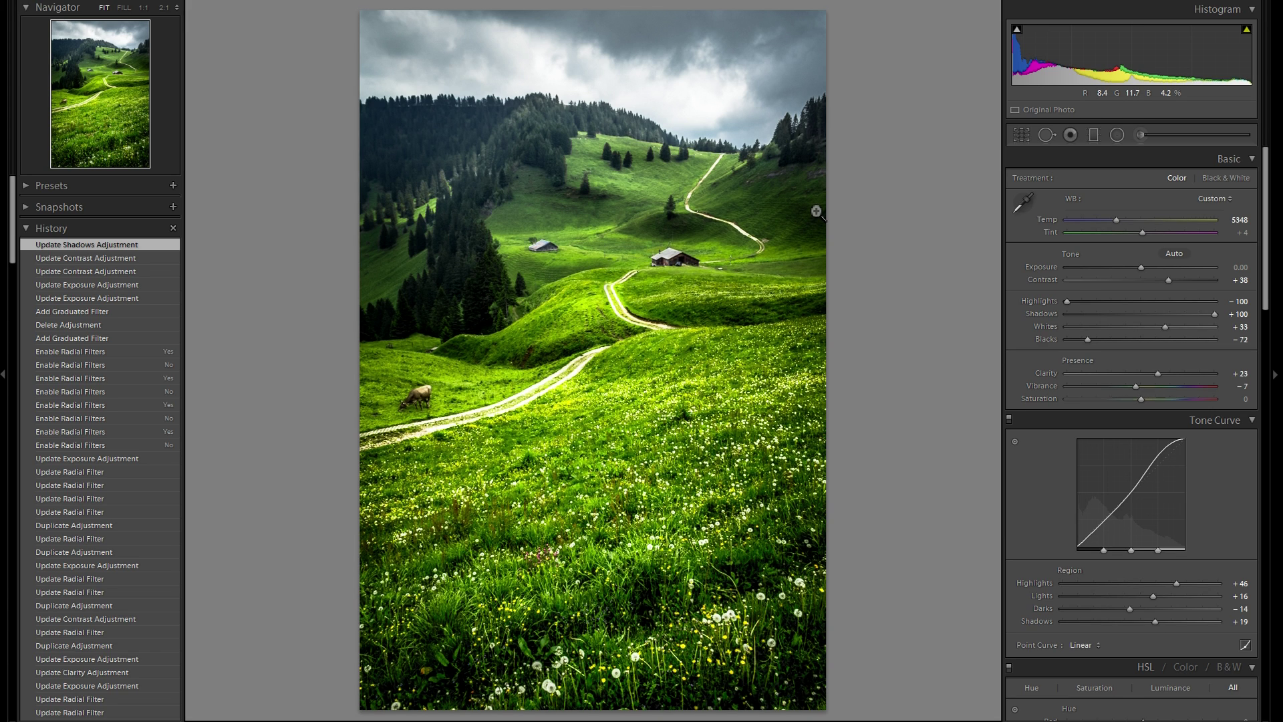
# - Check the sky at 1:1 for dust and heal a spot in the dark cloud above the far-left ridge at size 58
pyautogui.click(774, 109)
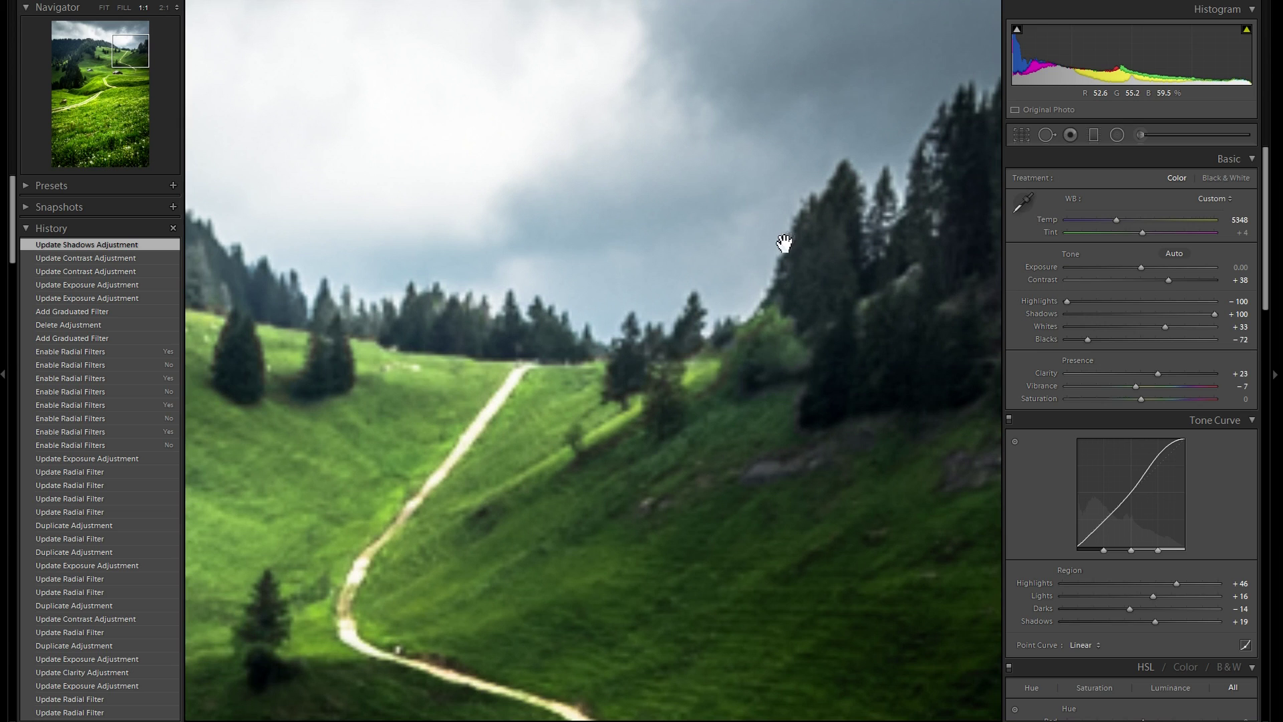
pyautogui.moveTo(742, 178); pyautogui.dragTo(802, 377)
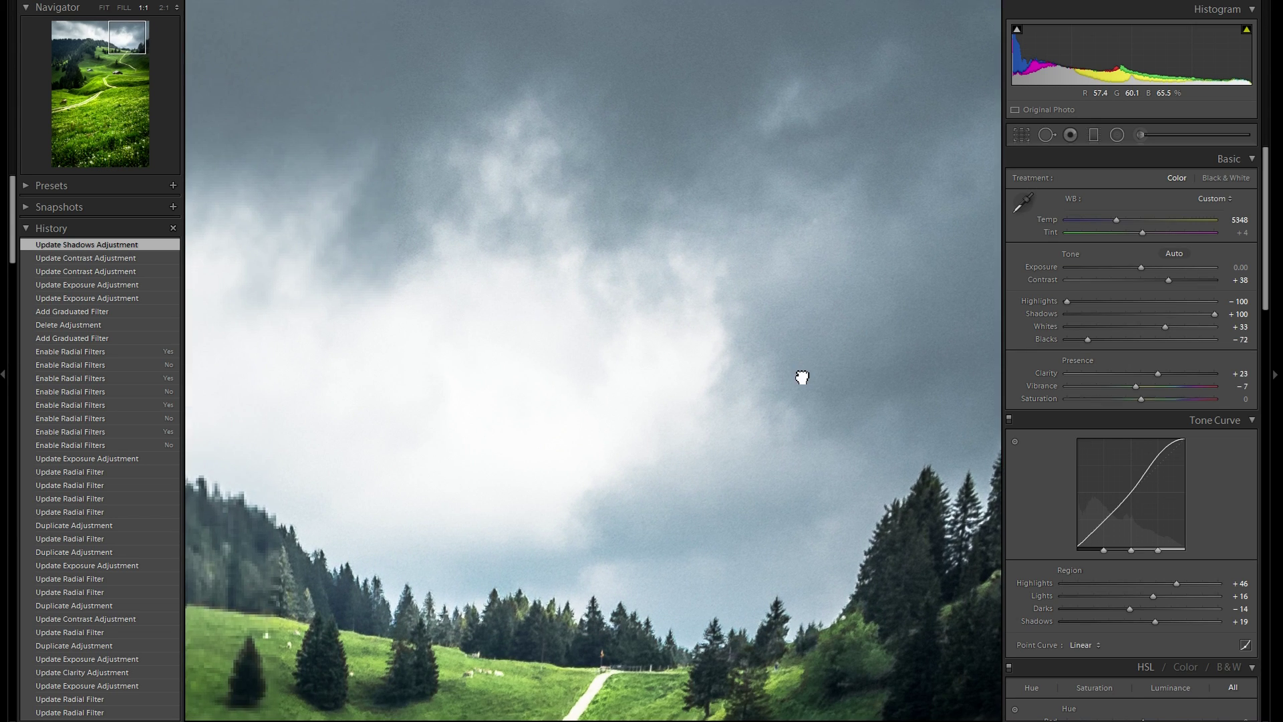
pyautogui.moveTo(596, 389); pyautogui.dragTo(742, 381)
pyautogui.moveTo(668, 367); pyautogui.dragTo(797, 346)
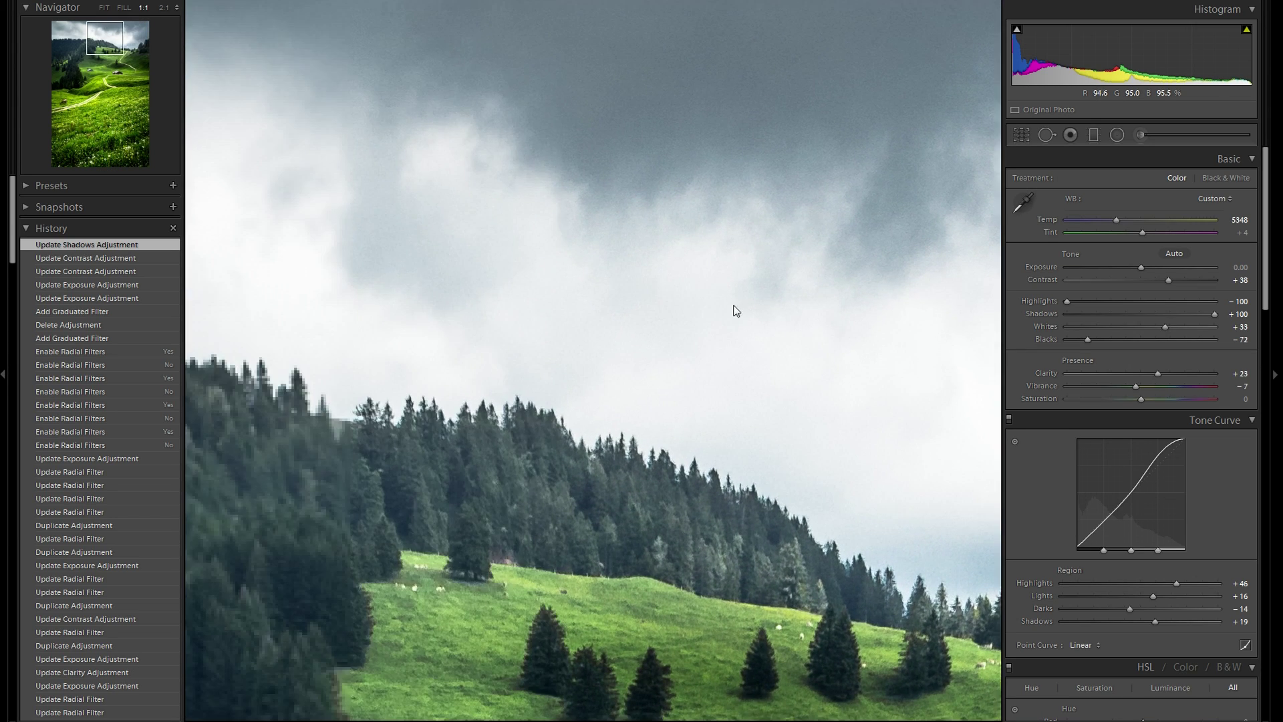
pyautogui.moveTo(736, 310); pyautogui.dragTo(759, 336)
pyautogui.moveTo(590, 352); pyautogui.dragTo(767, 382)
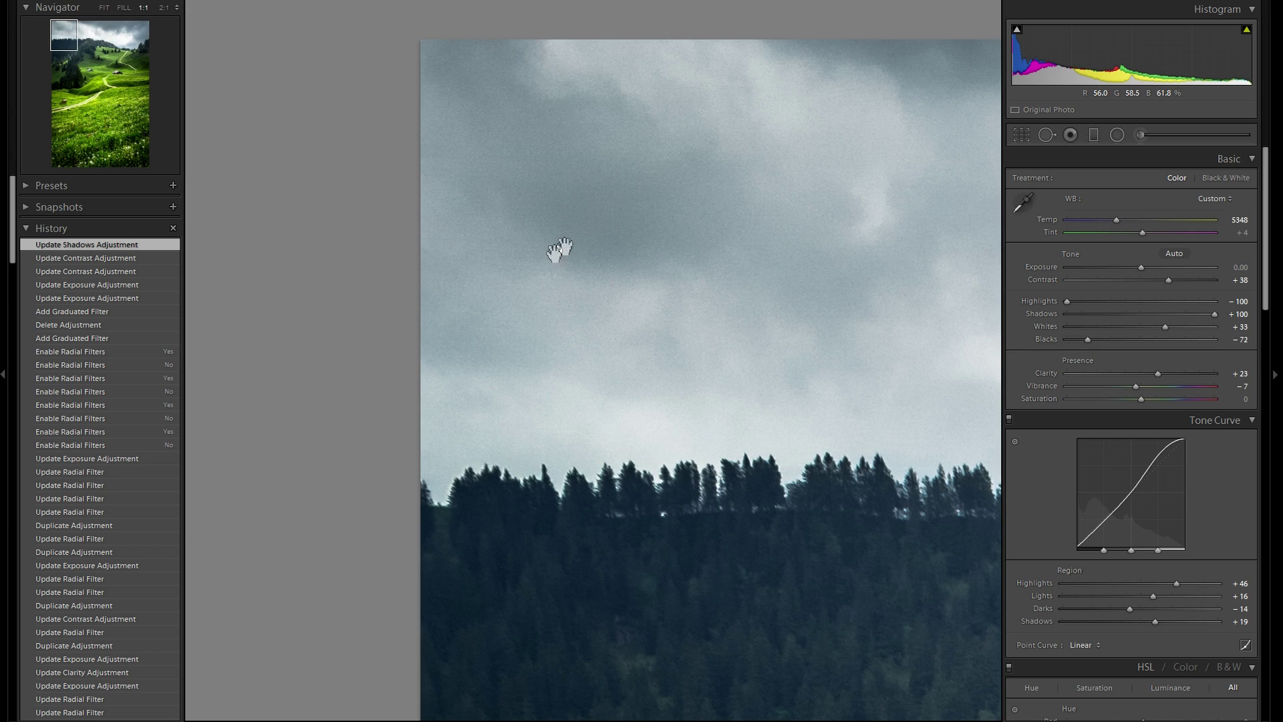
pyautogui.click(1047, 135)
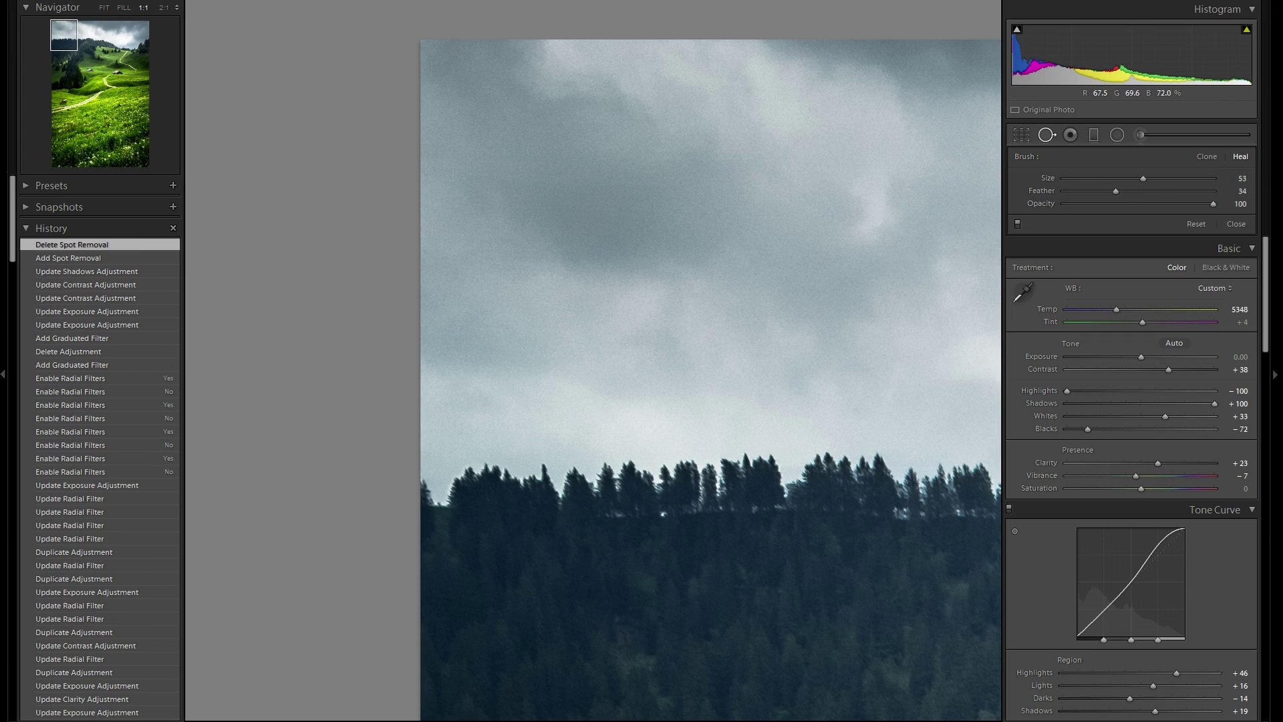
pyautogui.press(']')
pyautogui.press(']')
pyautogui.press('[')
pyautogui.click(555, 263)
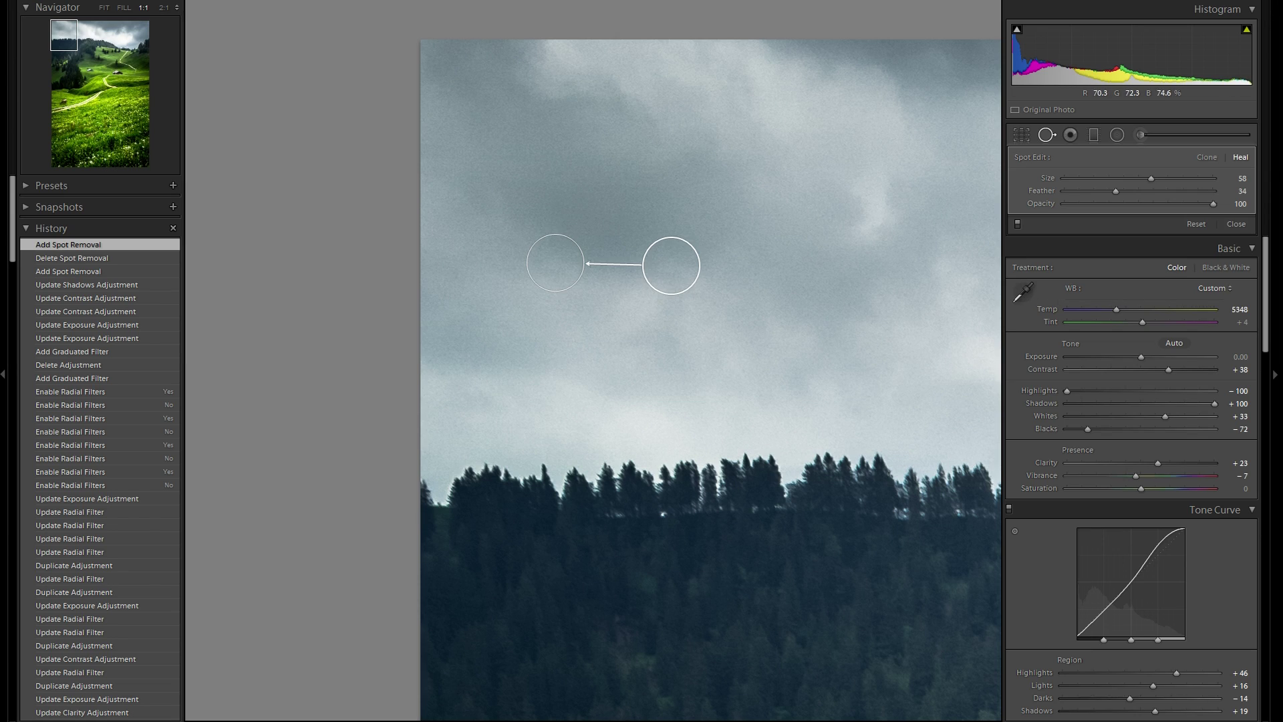
# - Select a new source for the healed cloud spot and finish spot removal, returning to the full-photo view
pyautogui.rightClick(560, 274)
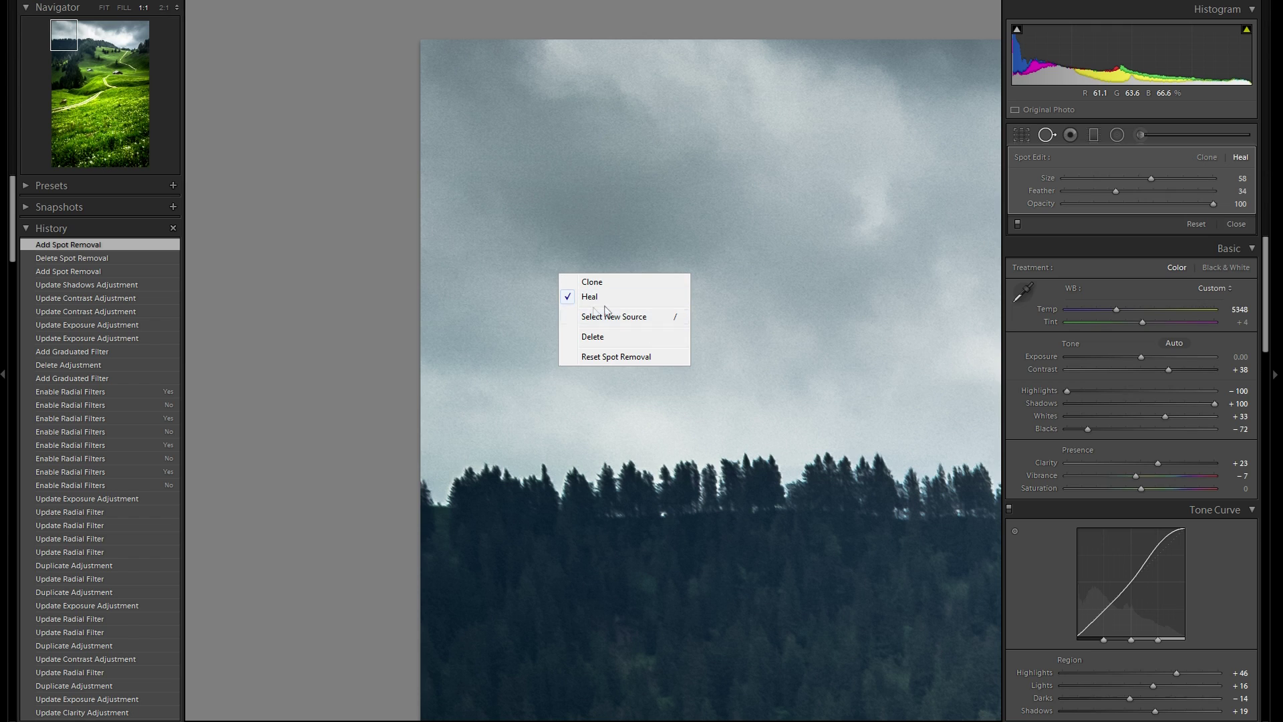
pyautogui.click(563, 259)
pyautogui.press('/')
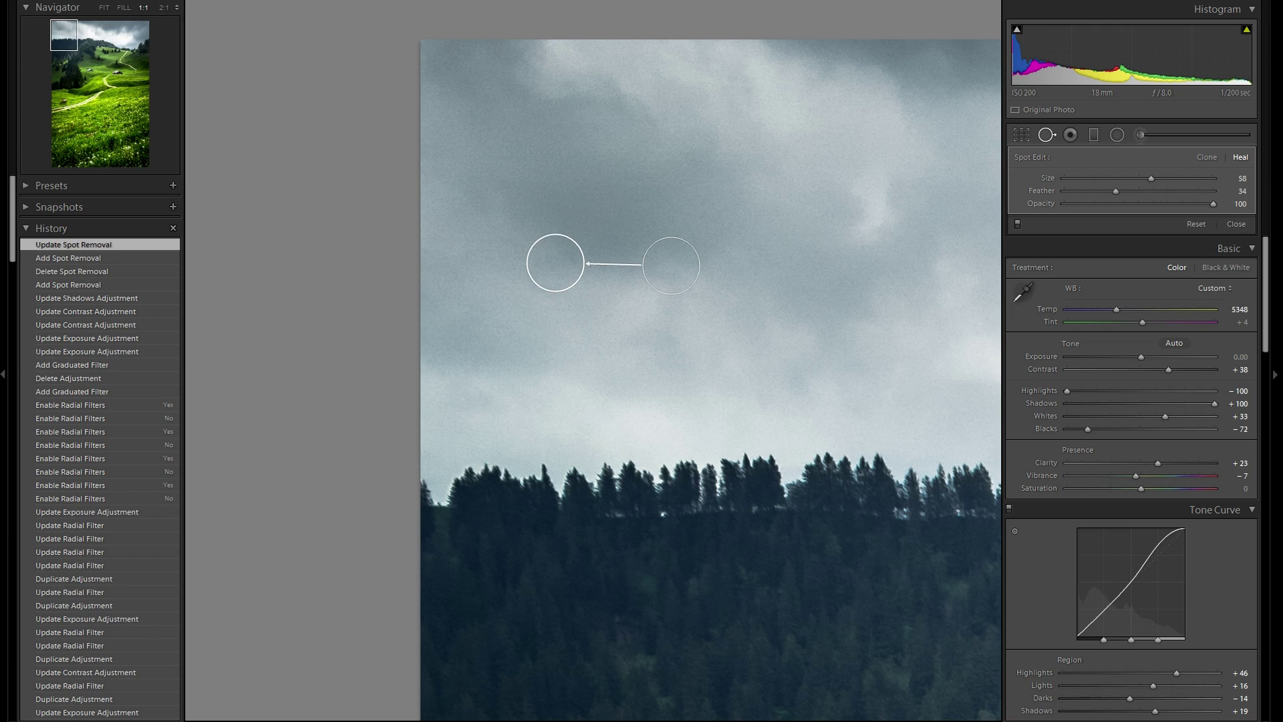
pyautogui.click(558, 258)
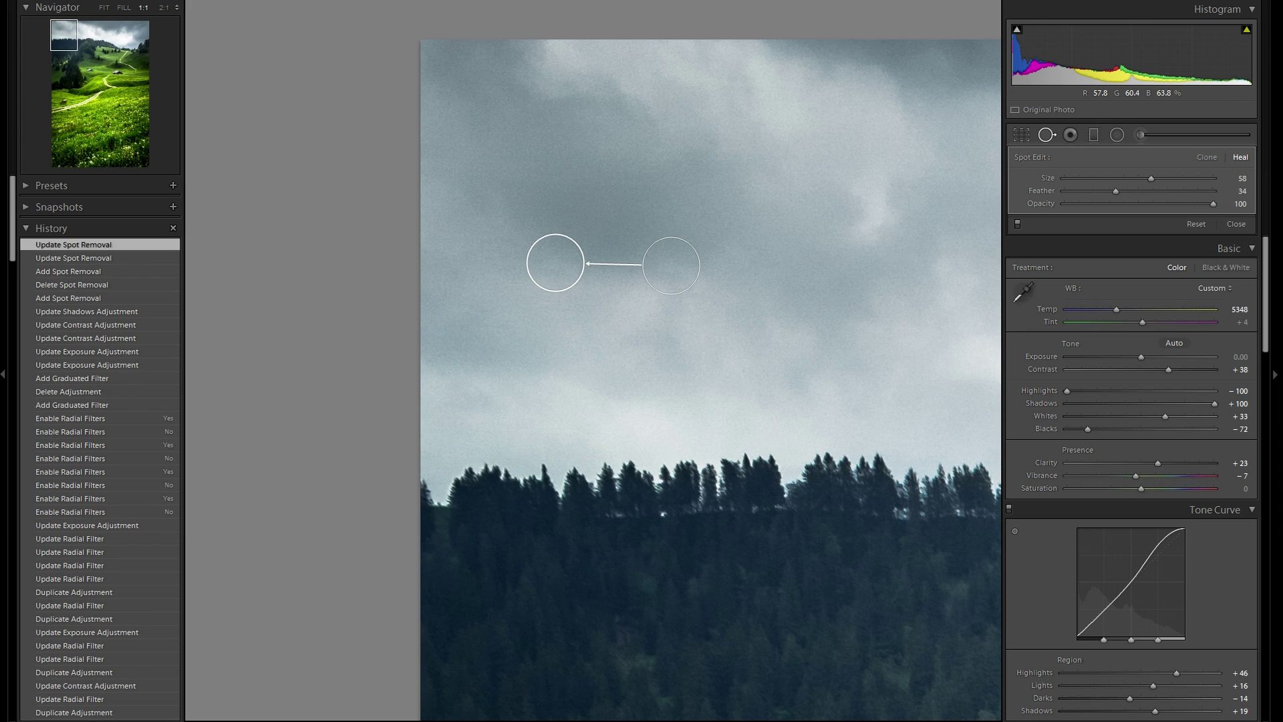
pyautogui.click(1048, 135)
pyautogui.click(872, 195)
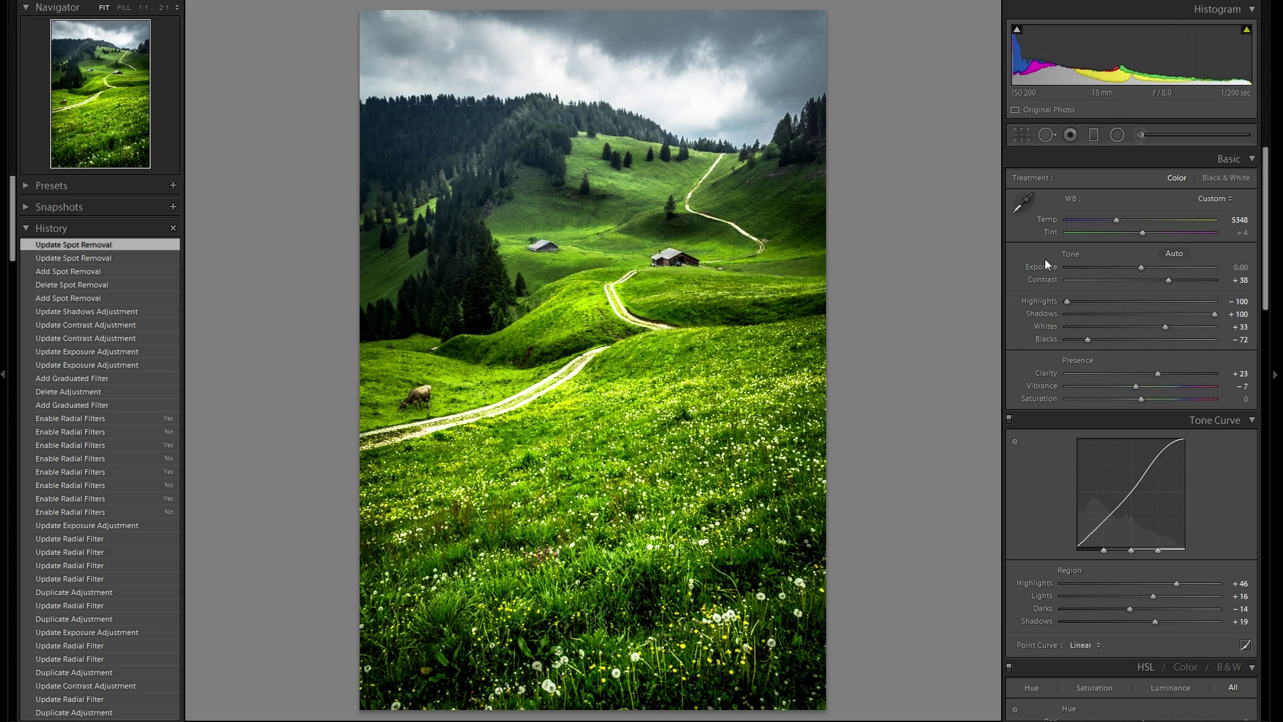